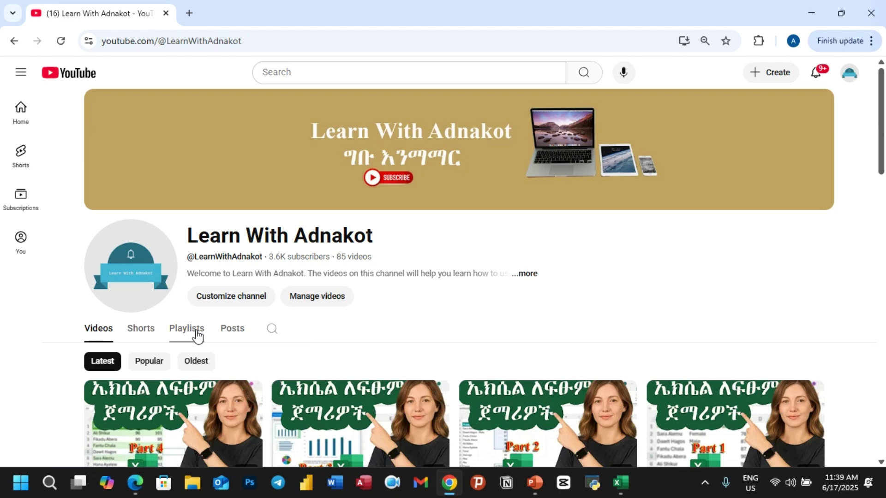
# Step: View the created playlists of the Learn With Adnakot channel
pyautogui.click(197, 336)
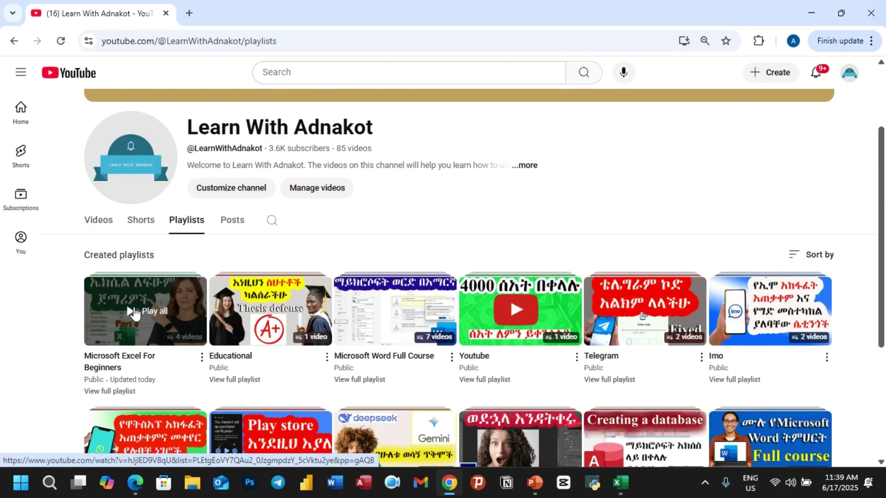
pyautogui.scroll(3, 134, 314)
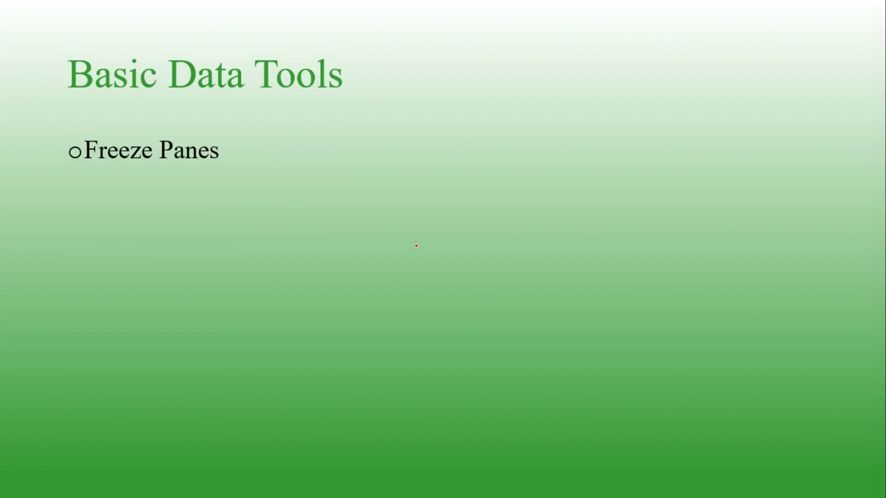
pyautogui.moveTo(224, 160); pyautogui.dragTo(373, 160)
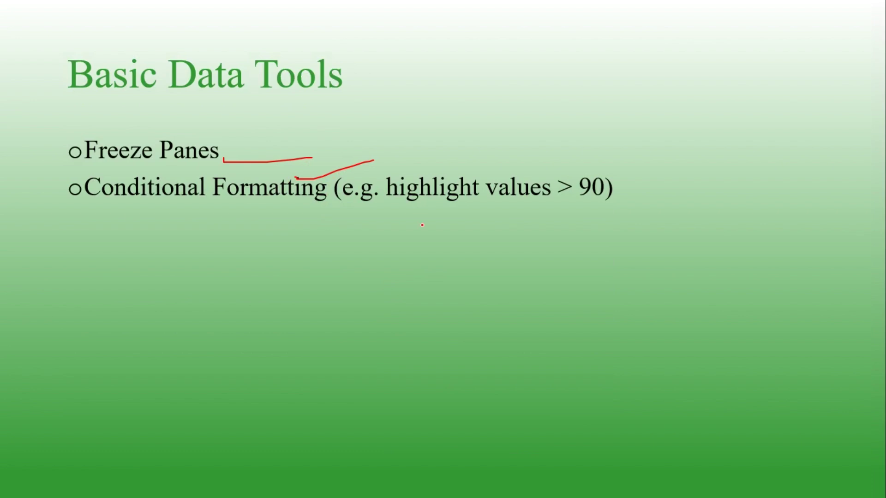
pyautogui.press('Right')
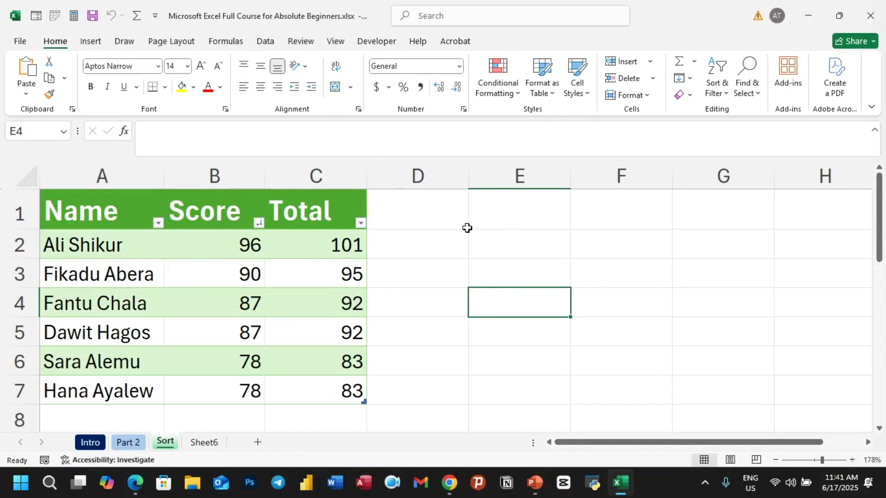
# Step: Look through the Part 2 and Intro sheets, and examine how the header row behaves on the Sort sheet
pyautogui.click(131, 443)
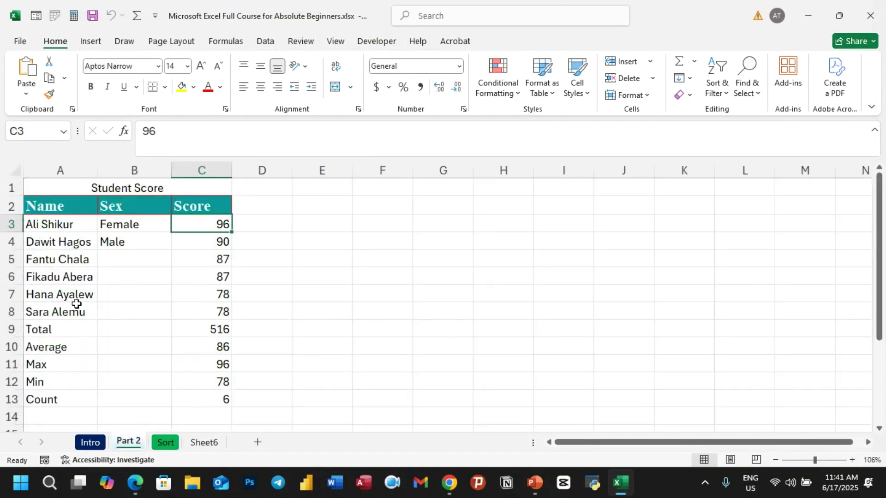
pyautogui.click(91, 442)
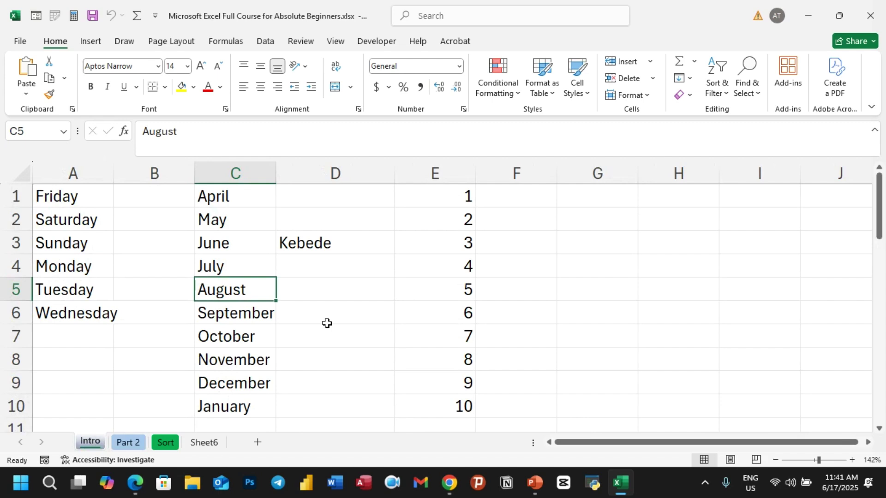
pyautogui.click(165, 443)
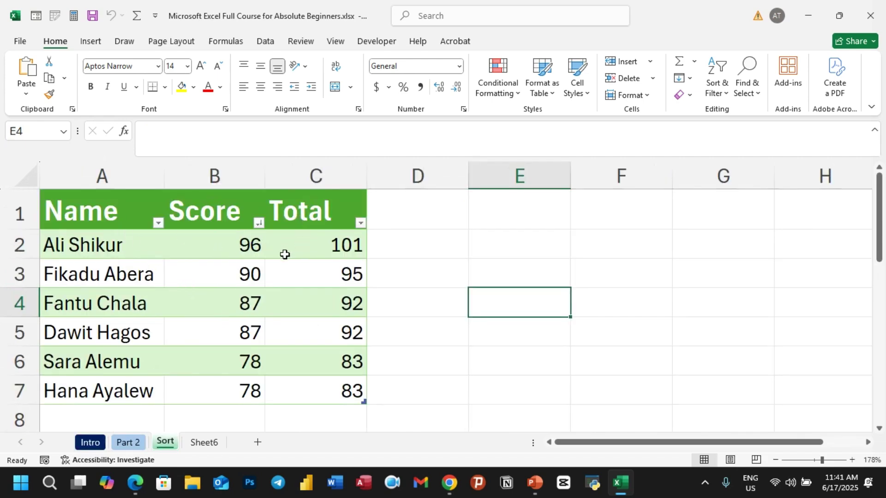
pyautogui.scroll(-2, 175, 292)
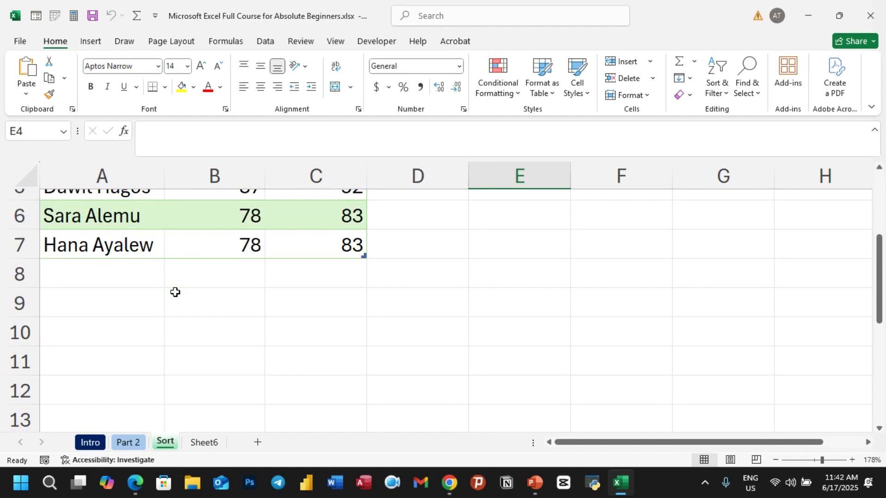
pyautogui.scroll(2, 175, 292)
pyautogui.scroll(-2, 157, 284)
pyautogui.scroll(-2, 185, 347)
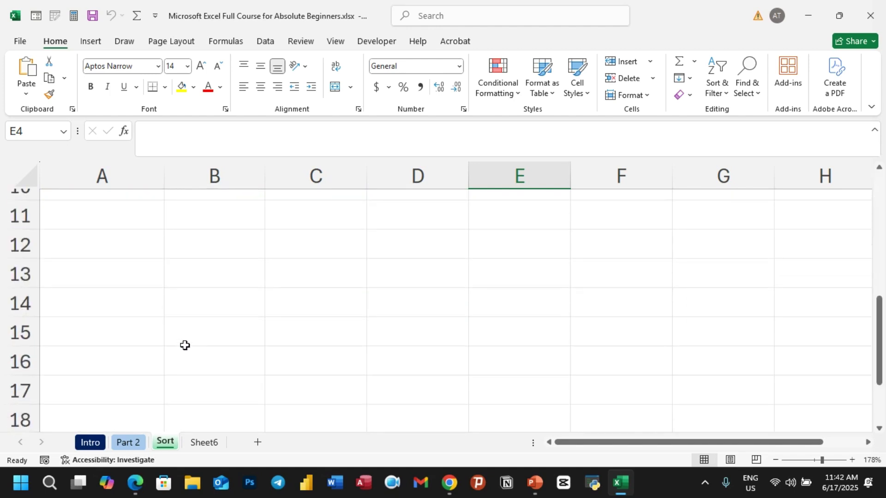
pyautogui.scroll(4, 189, 345)
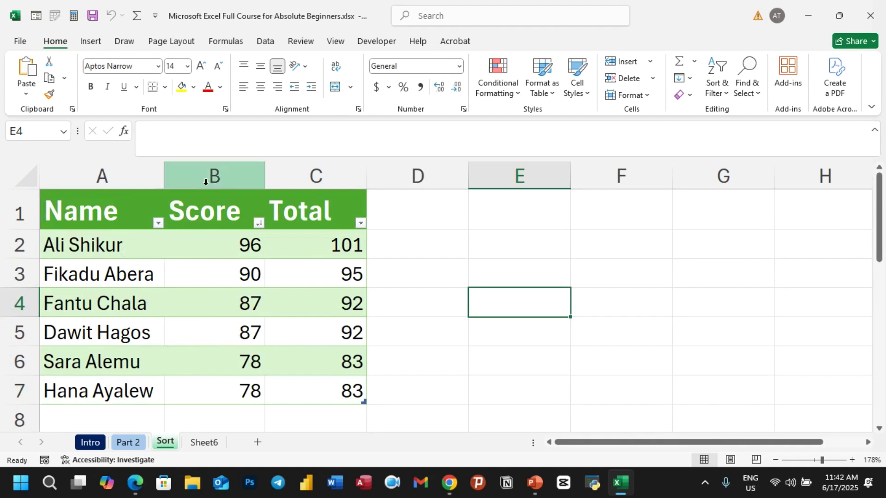
# Step: Freeze the top row of the Sort sheet and check the header against the rows further down
pyautogui.click(336, 42)
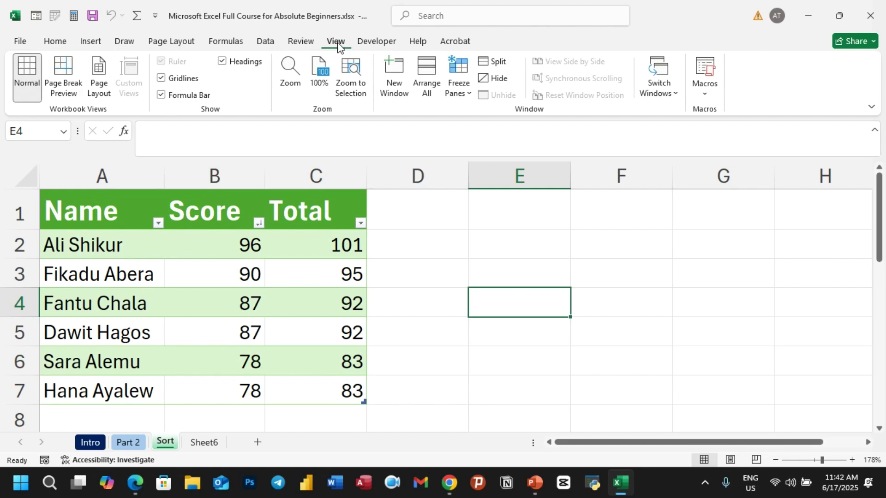
pyautogui.click(469, 97)
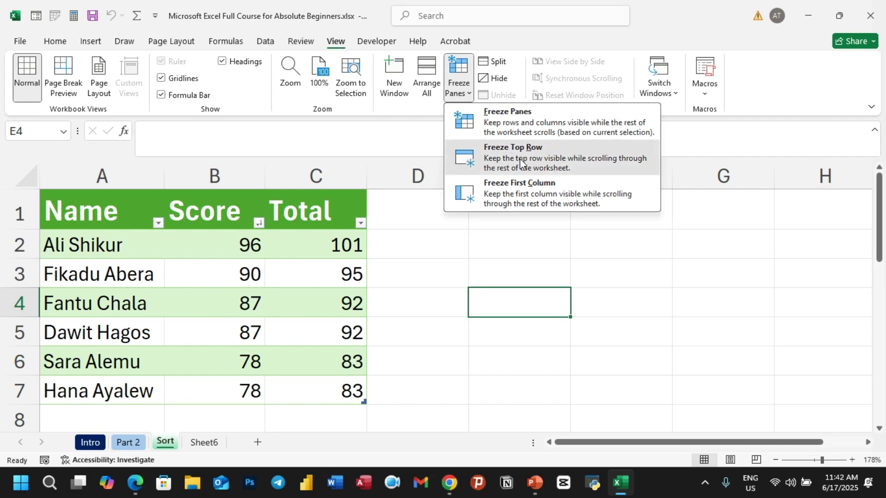
pyautogui.click(506, 161)
pyautogui.scroll(-8, 475, 321)
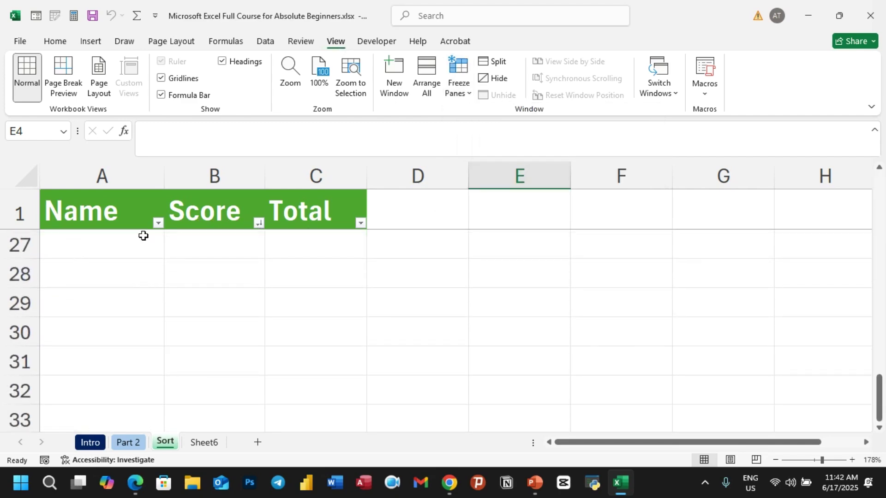
pyautogui.scroll(8, 224, 306)
pyautogui.scroll(-3, 224, 306)
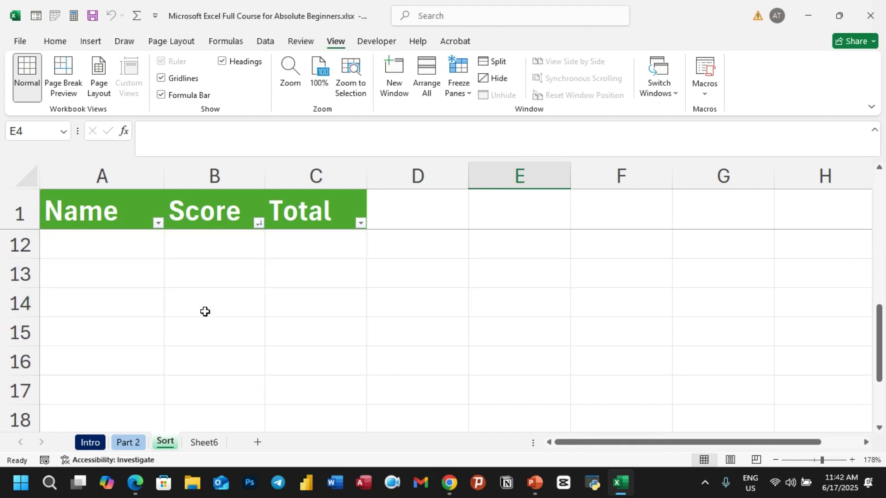
pyautogui.scroll(2, 204, 311)
# Step: Enter the test text "dfs" in cell A8 directly below the last table row
pyautogui.click(76, 274)
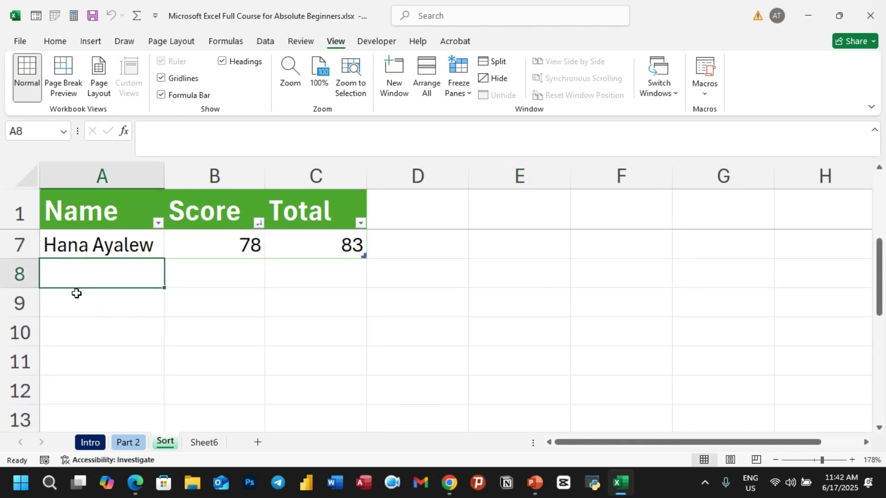
pyautogui.write('dfs')
pyautogui.press('Return')
pyautogui.scroll(-2, 96, 307)
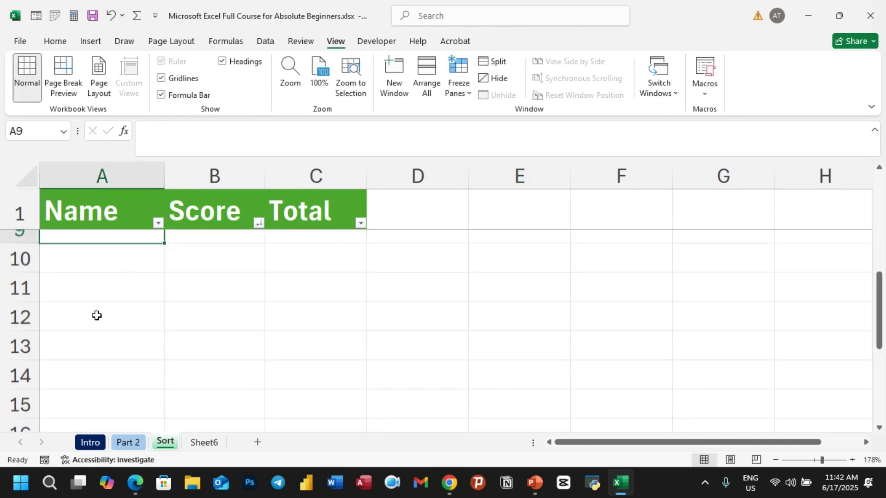
pyautogui.click(88, 251)
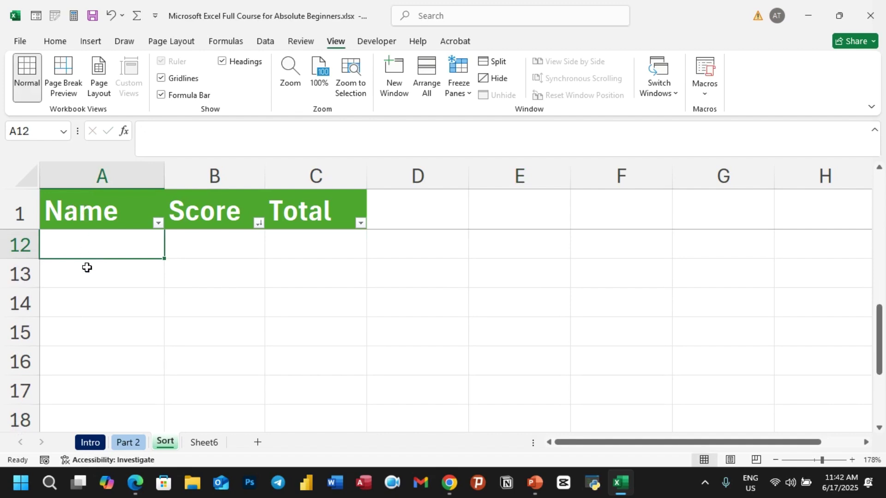
pyautogui.scroll(-20, 87, 272)
pyautogui.scroll(20, 86, 275)
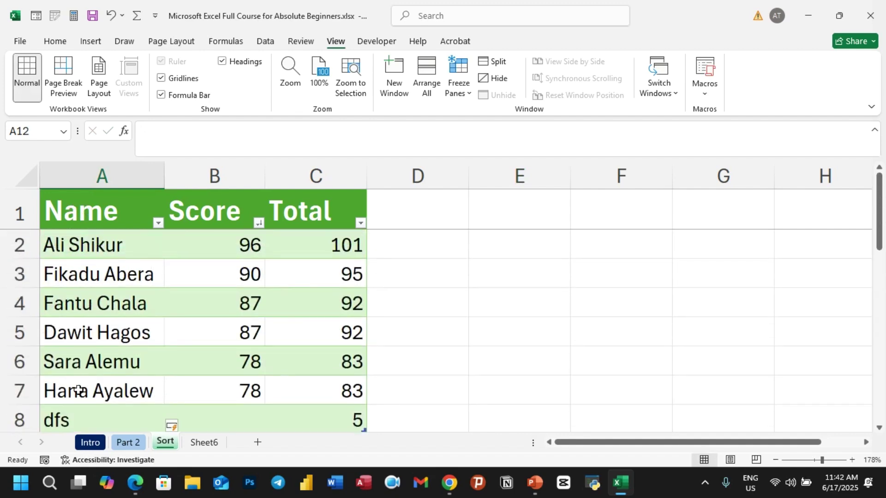
# Step: Remove the test entry "dfs" from row 8 below the table
pyautogui.click(68, 425)
pyautogui.press('Delete')
pyautogui.hotkey('ctrl', 'z')
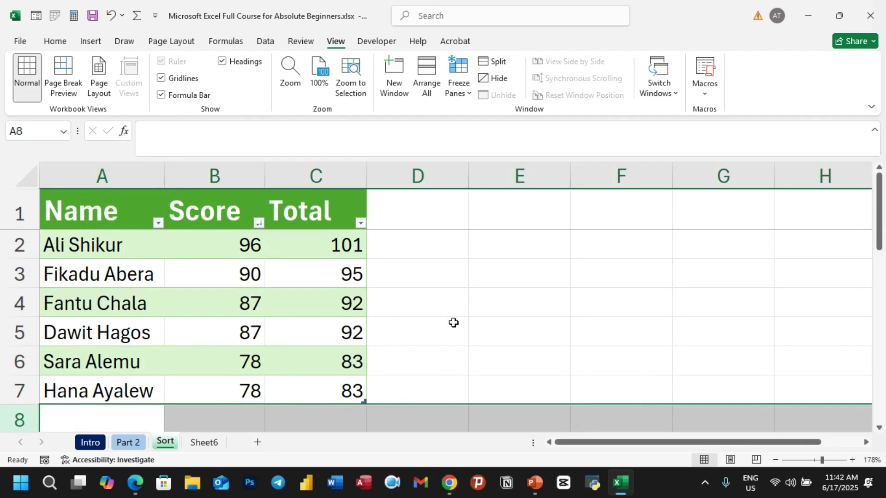
# Step: Open the recent workbook Grade report.xlsx and select its merged title cell "First semester"
pyautogui.click(22, 44)
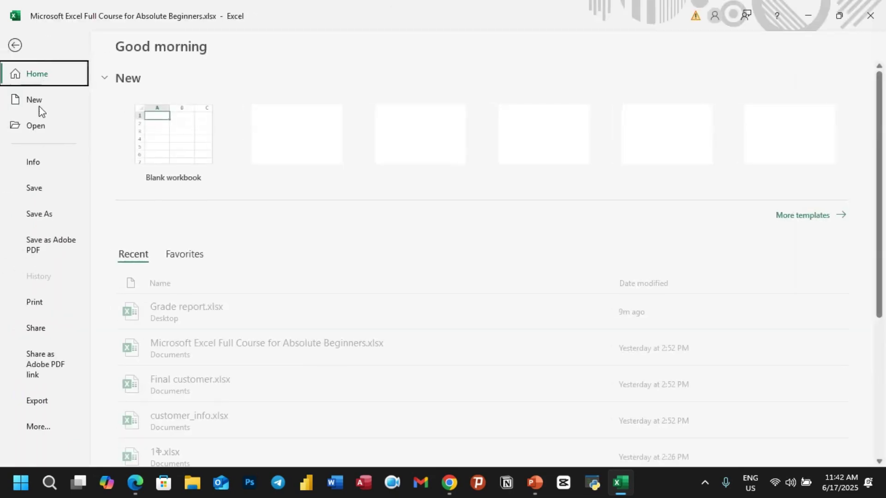
pyautogui.click(190, 311)
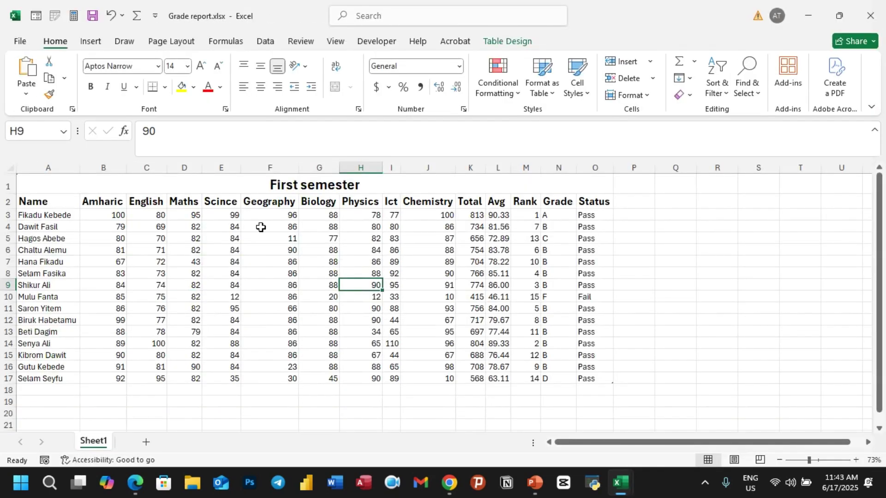
pyautogui.click(241, 185)
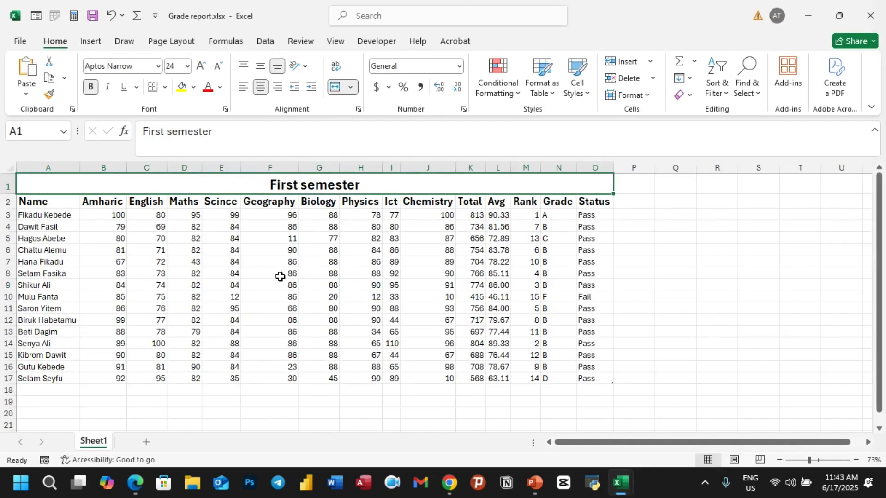
pyautogui.scroll(-2, 281, 279)
pyautogui.scroll(2, 293, 200)
# Step: Freeze only the top row of the grade report and check which headings stay in place
pyautogui.click(336, 41)
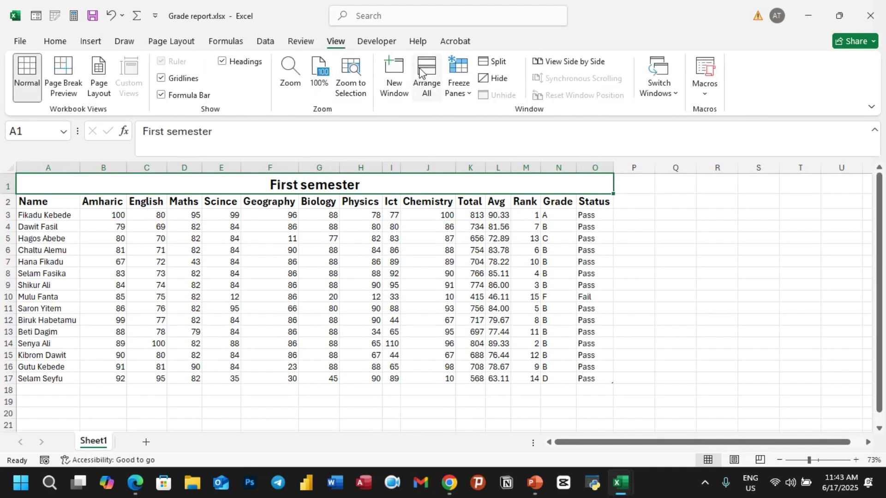
pyautogui.click(463, 95)
pyautogui.click(474, 156)
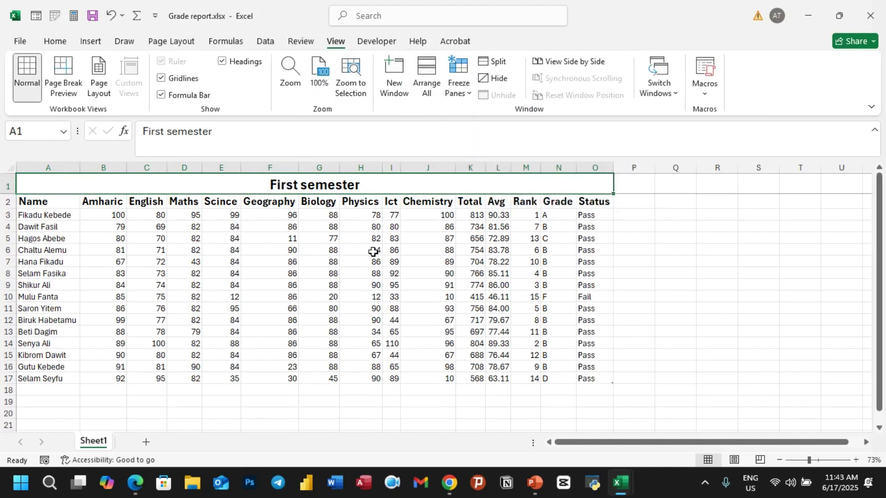
pyautogui.scroll(-2, 370, 263)
pyautogui.scroll(-3, 365, 271)
pyautogui.scroll(5, 360, 272)
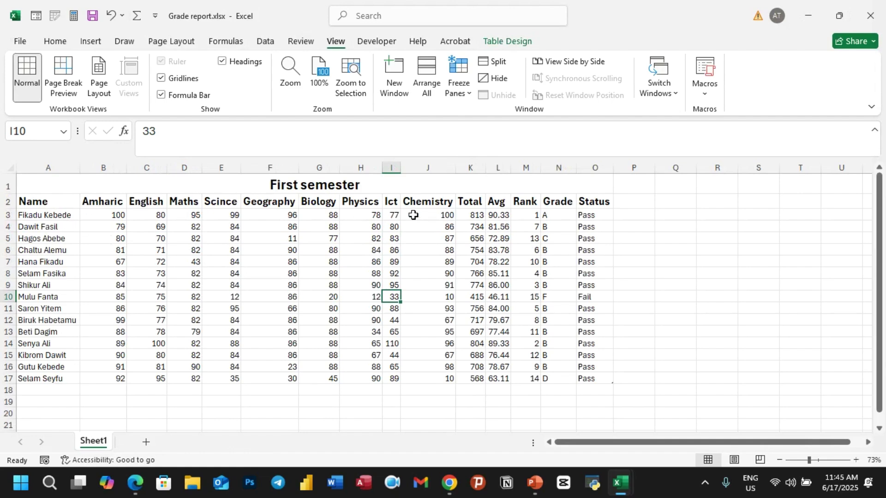
# Step: Freeze the panes above cell A3 so the title and column heading rows stay in place
pyautogui.click(47, 216)
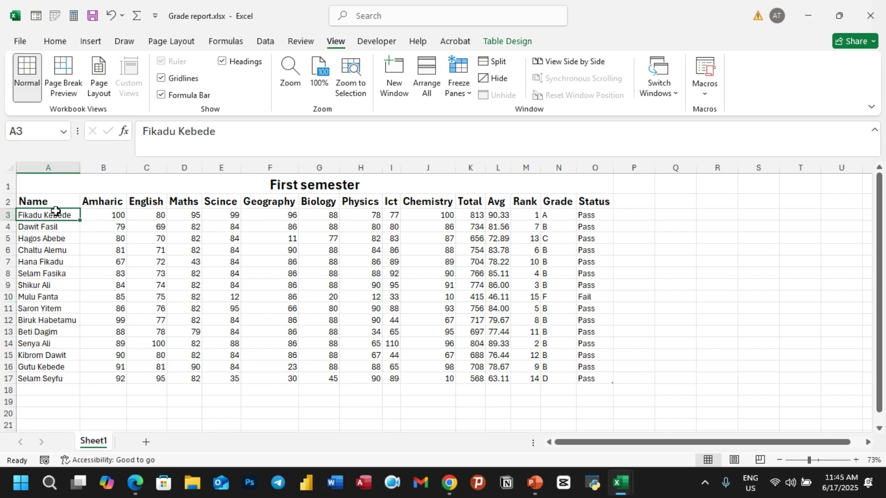
pyautogui.click(48, 201)
pyautogui.click(54, 185)
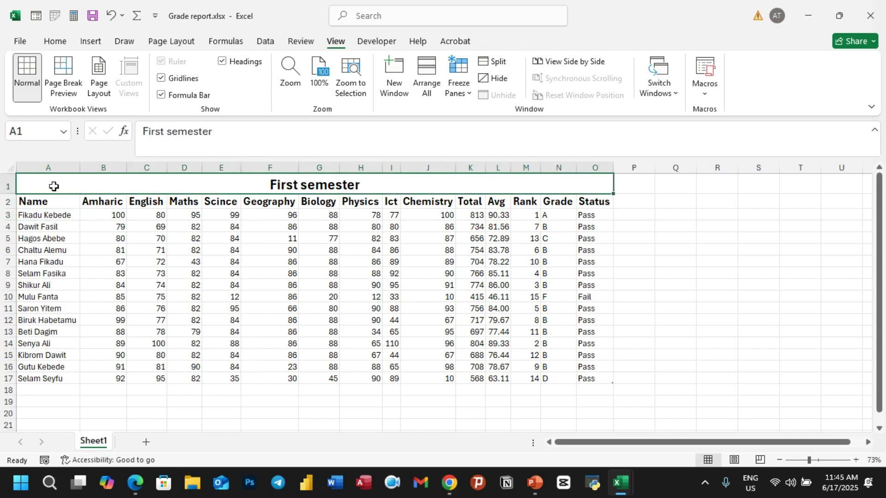
pyautogui.click(46, 215)
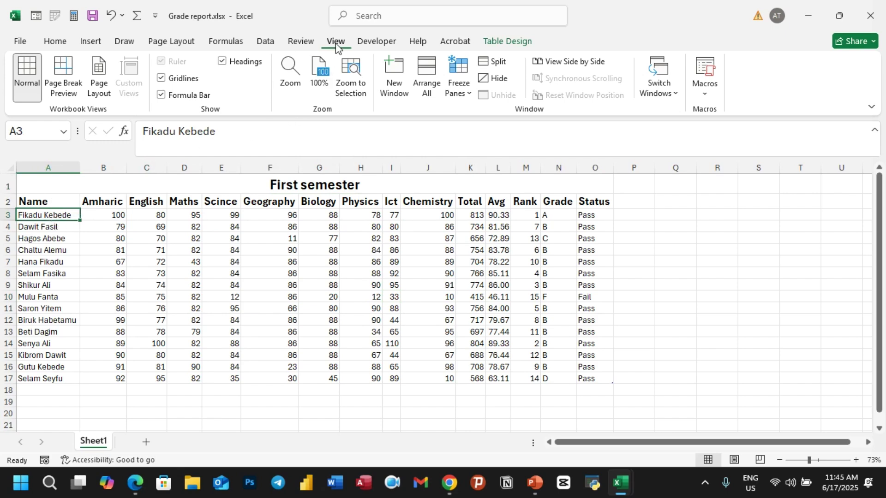
pyautogui.click(467, 93)
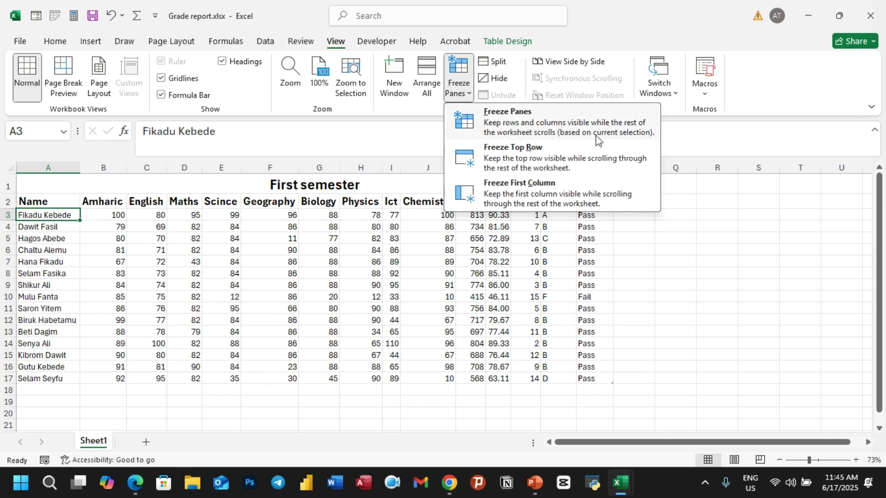
pyautogui.click(548, 129)
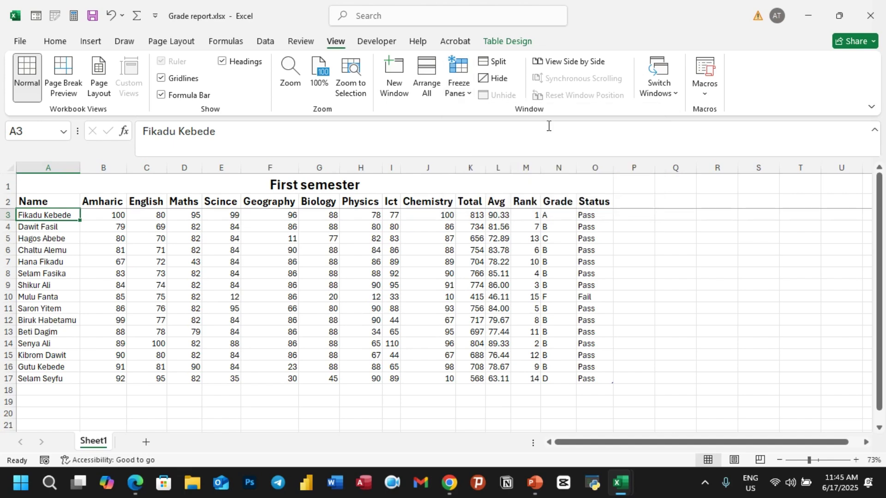
pyautogui.scroll(-12, 315, 266)
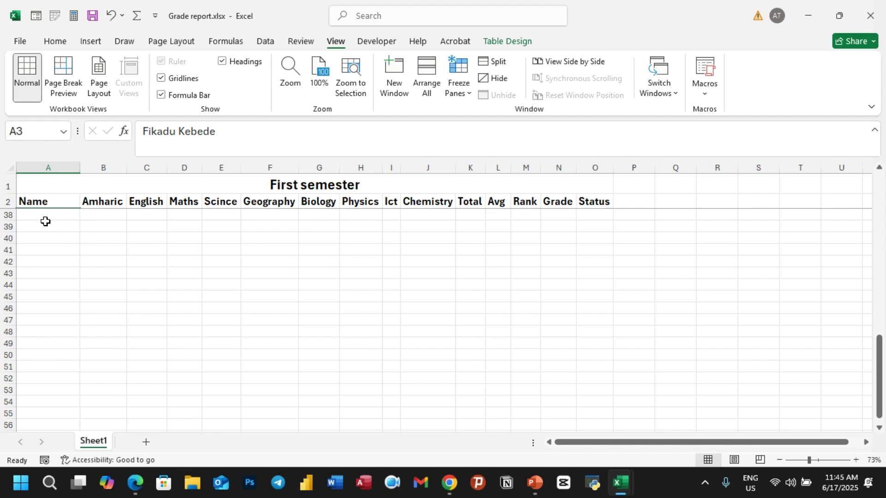
# Step: Unfreeze the panes of the grade report sheet
pyautogui.click(468, 95)
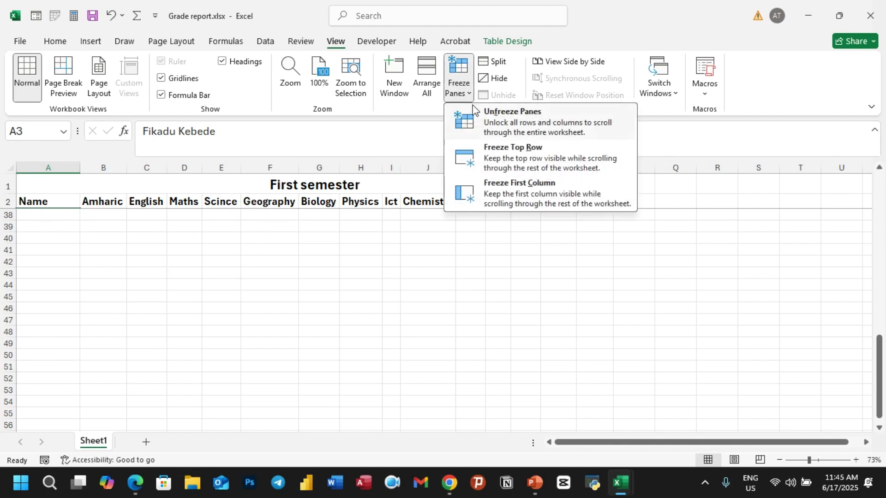
pyautogui.click(494, 118)
pyautogui.click(161, 299)
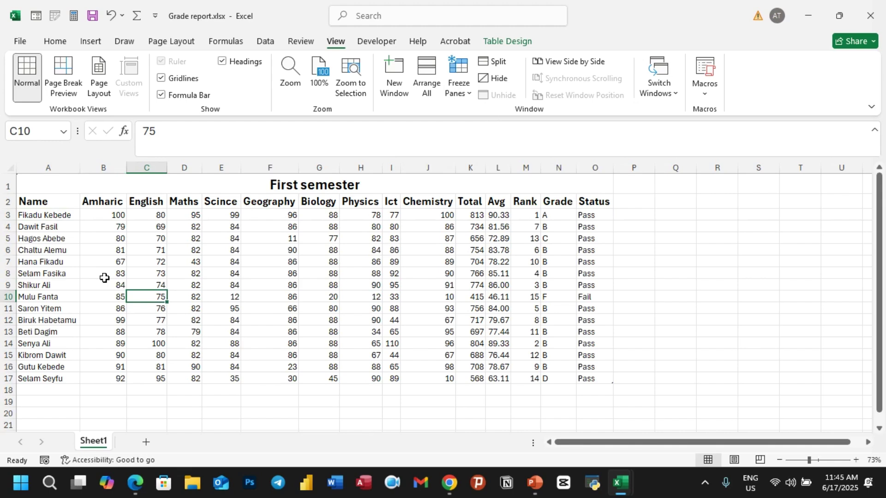
# Step: Freeze the panes above cell A4 so the first three rows of the grade report stay in place
pyautogui.click(35, 227)
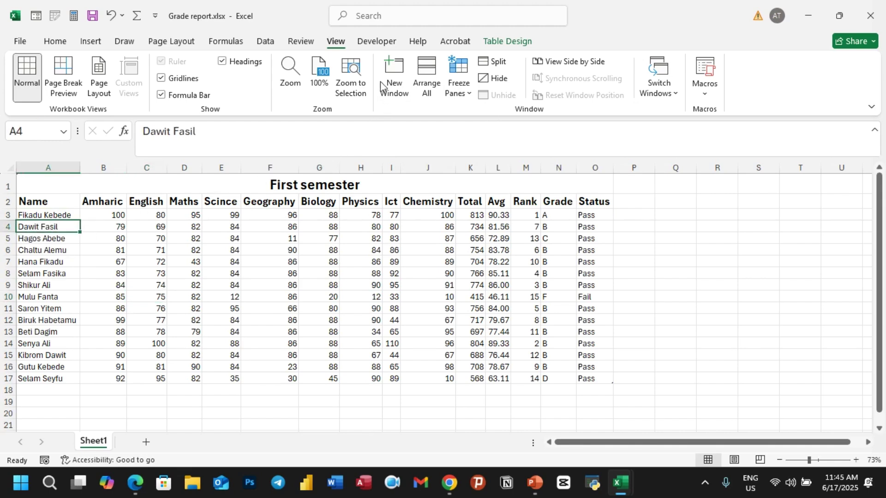
pyautogui.click(469, 92)
pyautogui.click(511, 128)
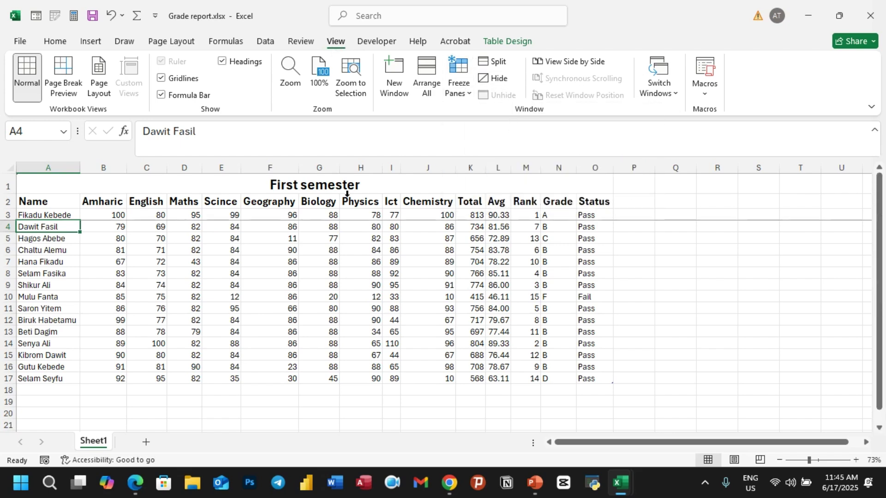
# Step: Check that the first three rows of the grade report stay in place, and unfreeze the panes
pyautogui.scroll(-3, 223, 295)
pyautogui.scroll(-7, 223, 305)
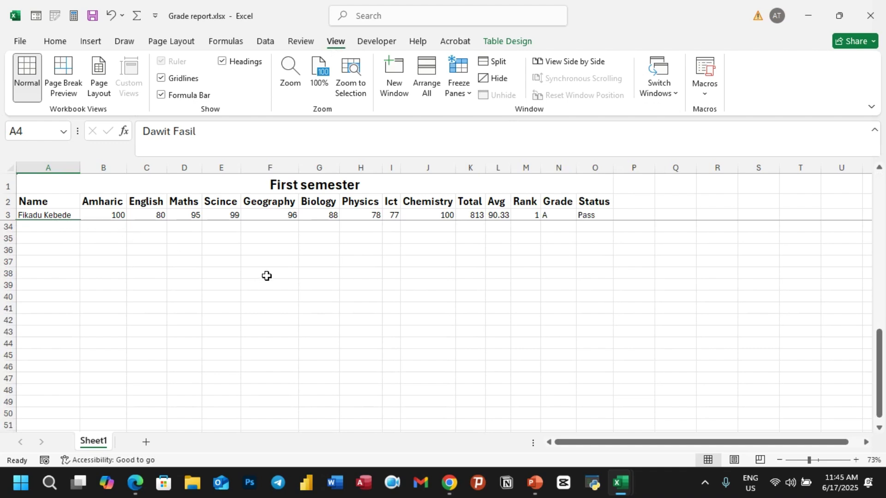
pyautogui.scroll(7, 258, 318)
pyautogui.scroll(4, 304, 326)
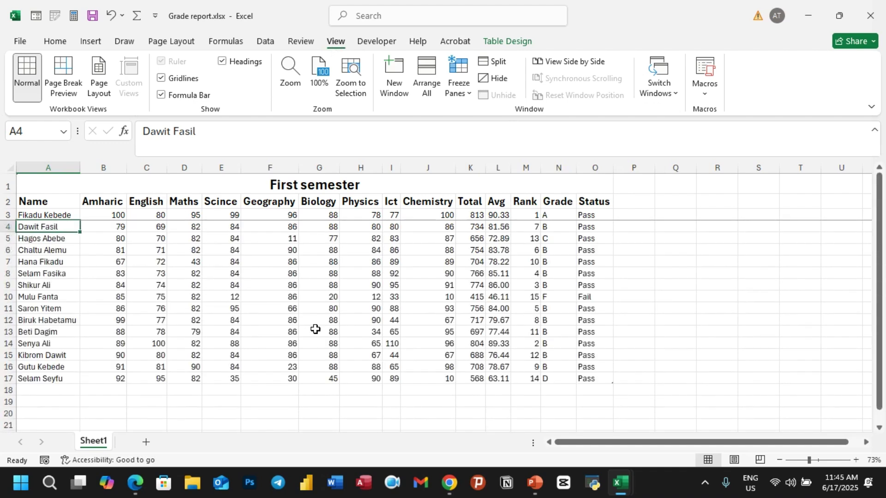
pyautogui.click(459, 85)
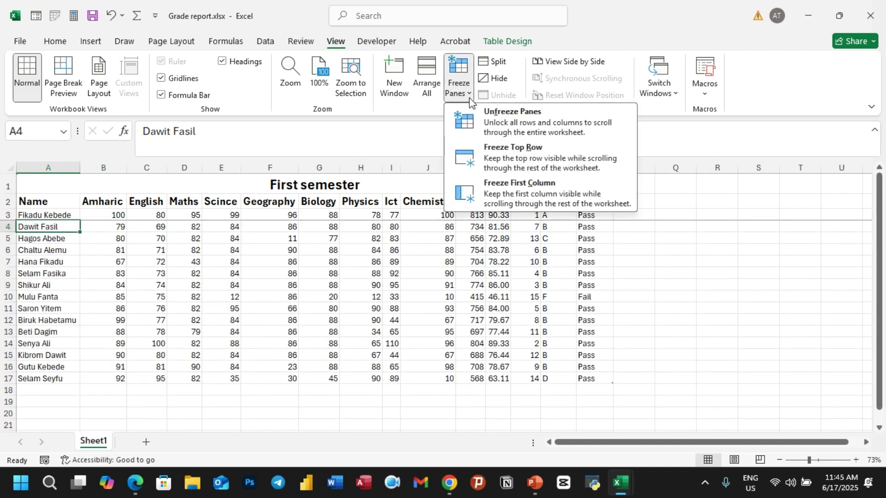
pyautogui.click(512, 110)
pyautogui.click(459, 78)
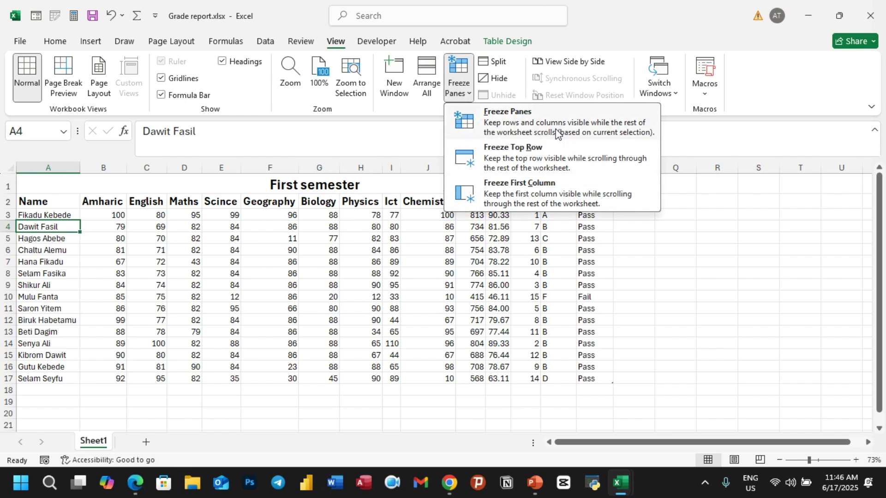
pyautogui.click(343, 307)
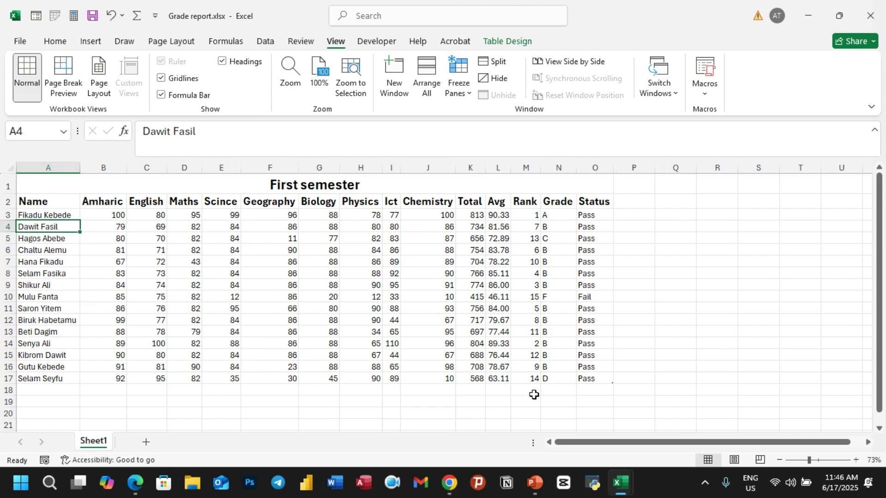
# Step: Freeze the first column of the grade report and check that the Name column stays in place across the far columns
pyautogui.moveTo(559, 443); pyautogui.dragTo(757, 446)
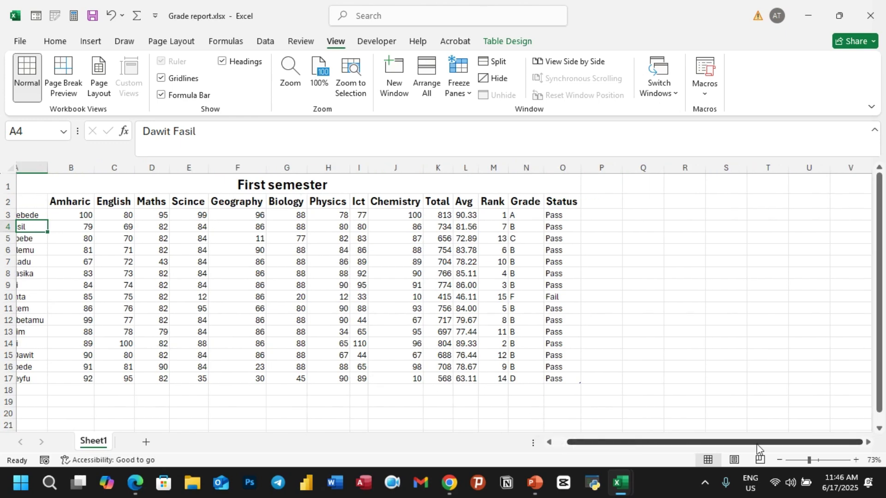
pyautogui.moveTo(865, 443); pyautogui.dragTo(867, 445)
pyautogui.moveTo(793, 442); pyautogui.dragTo(819, 445)
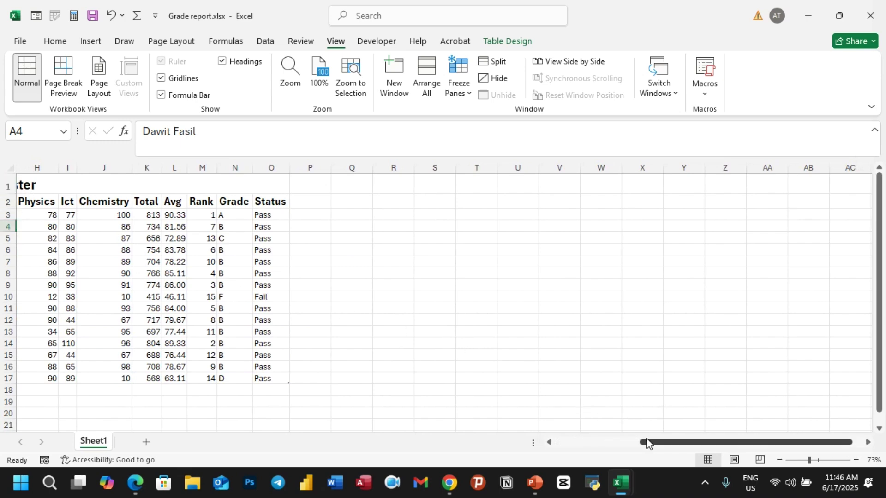
pyautogui.moveTo(646, 441); pyautogui.dragTo(562, 442)
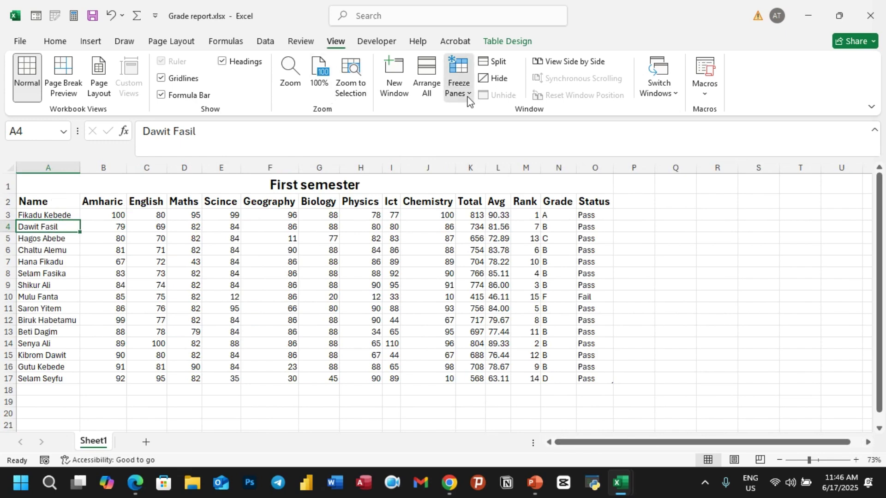
pyautogui.click(457, 87)
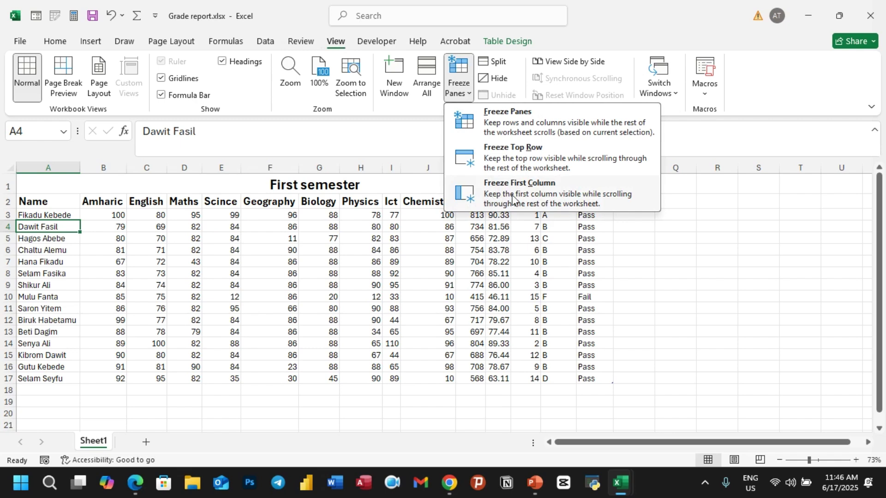
pyautogui.click(541, 198)
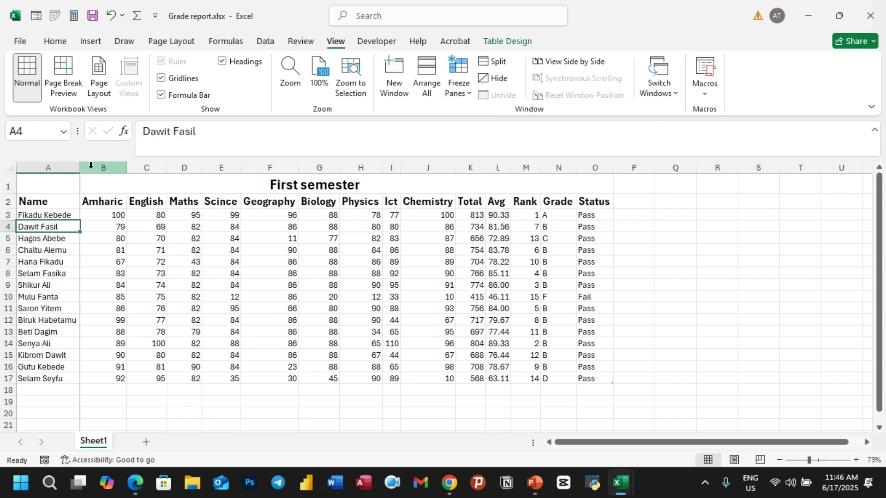
pyautogui.moveTo(640, 443); pyautogui.dragTo(878, 453)
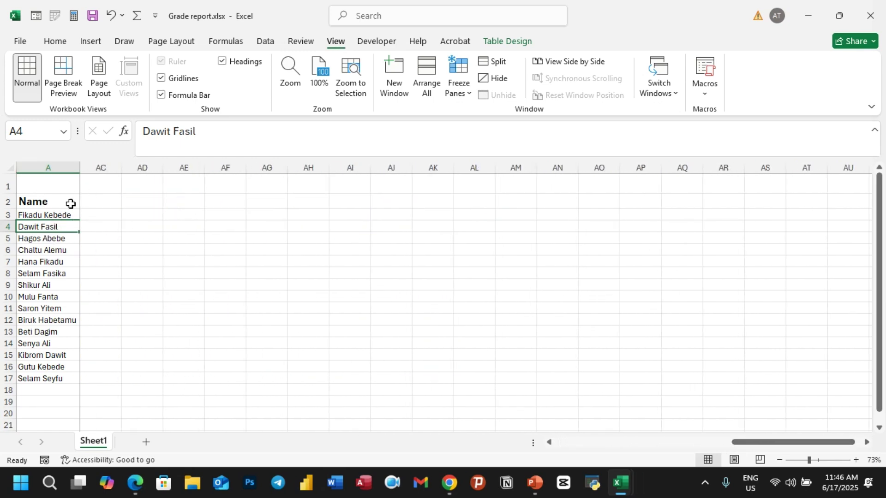
pyautogui.moveTo(750, 442); pyautogui.dragTo(471, 107)
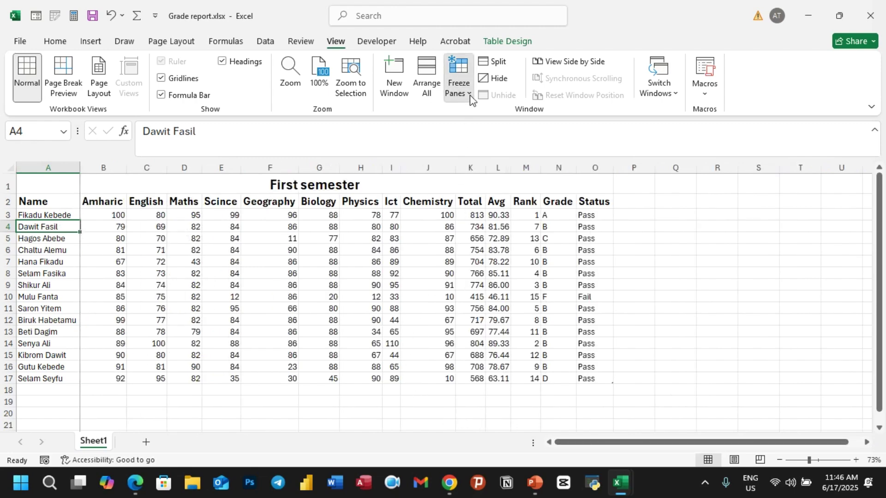
# Step: Unfreeze the first column of the grade report and check that the whole sheet moves freely
pyautogui.click(463, 88)
pyautogui.click(571, 125)
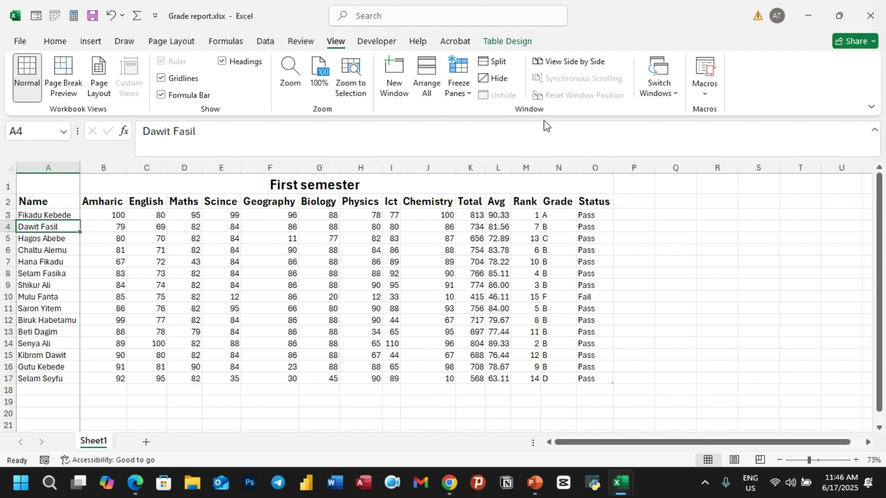
pyautogui.scroll(-2, 349, 305)
pyautogui.scroll(2, 348, 316)
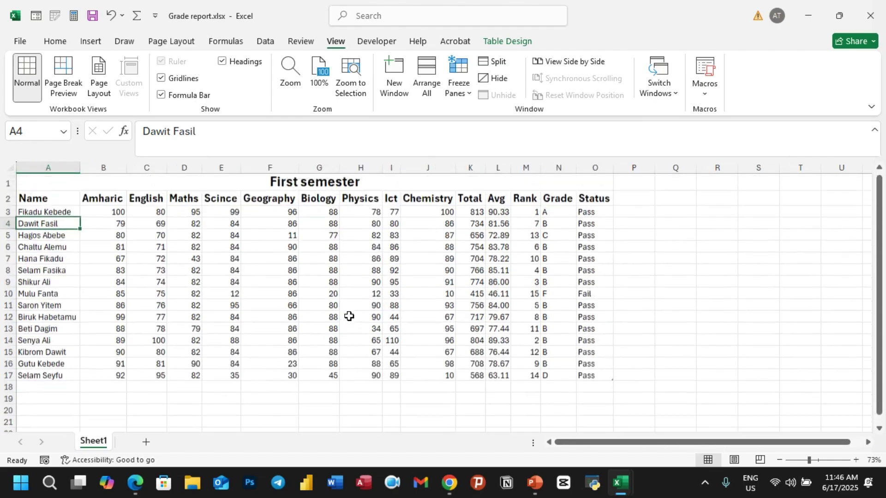
pyautogui.click(867, 443)
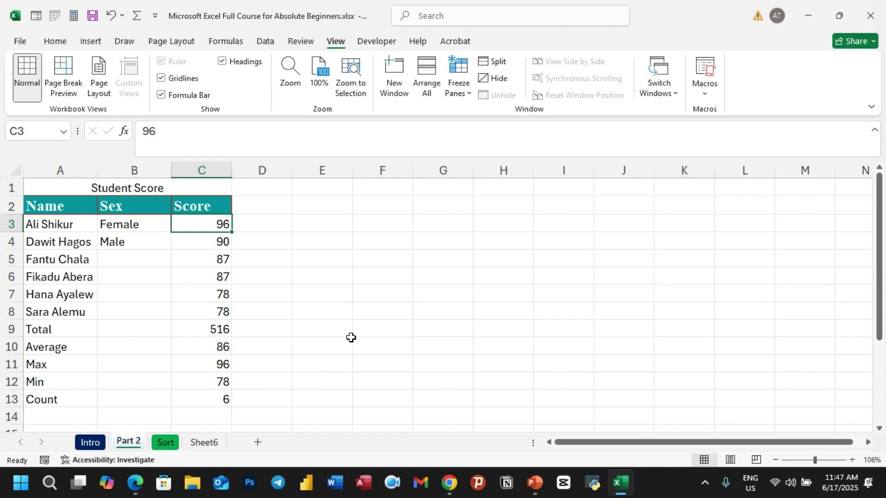
# Step: Set up a Greater Than highlight rule with the threshold 80 for the student scores in C3:C8
pyautogui.click(338, 361)
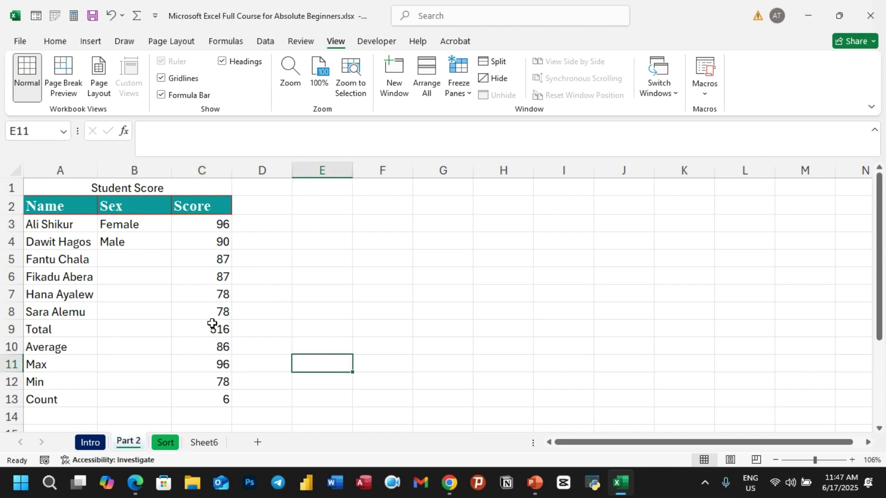
pyautogui.moveTo(220, 227); pyautogui.dragTo(223, 313)
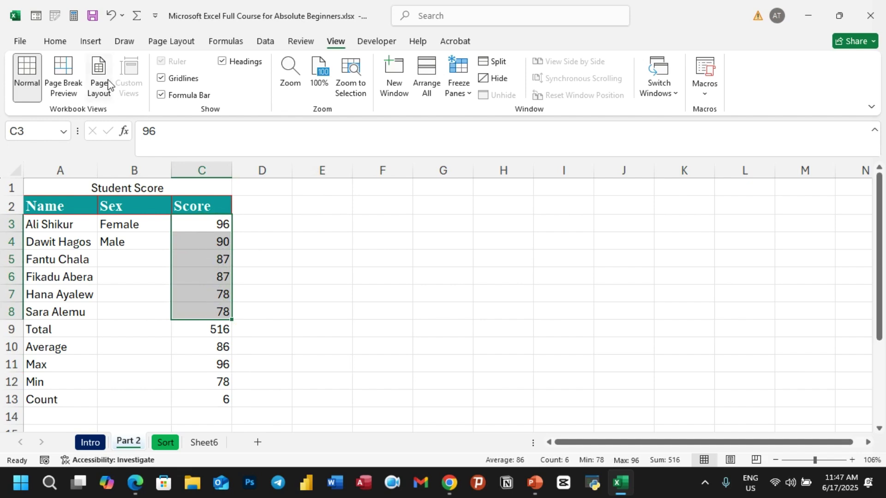
pyautogui.click(55, 41)
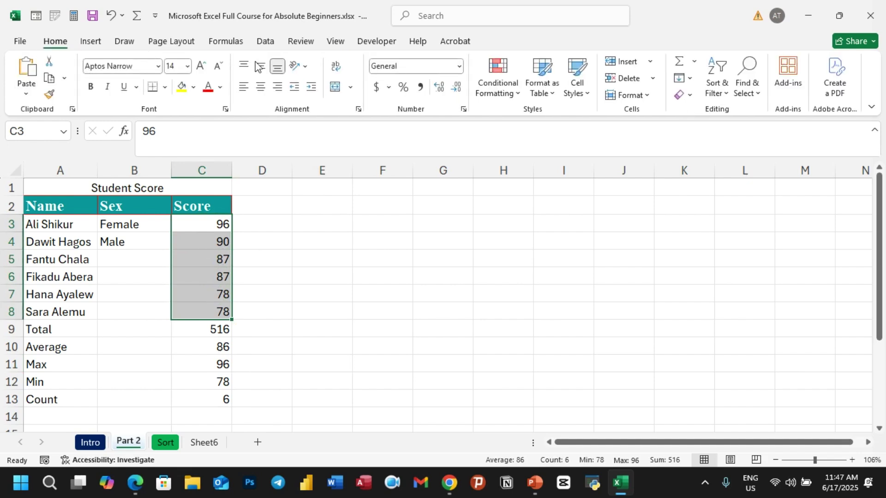
pyautogui.click(514, 95)
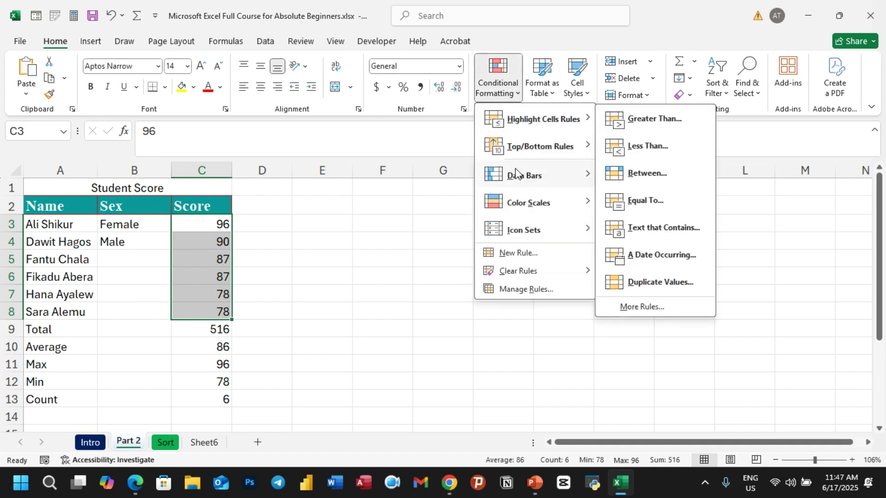
pyautogui.moveTo(516, 174)
pyautogui.moveTo(521, 125)
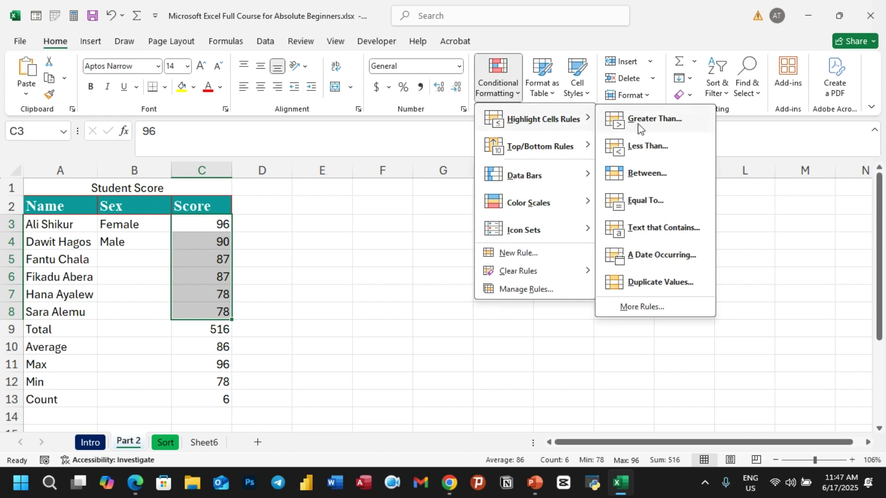
pyautogui.click(666, 119)
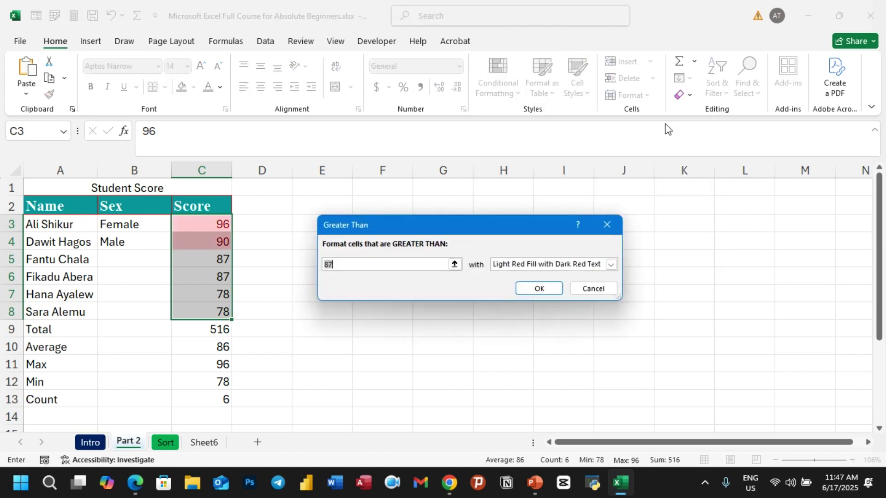
pyautogui.moveTo(498, 231); pyautogui.dragTo(574, 182)
pyautogui.click(415, 215)
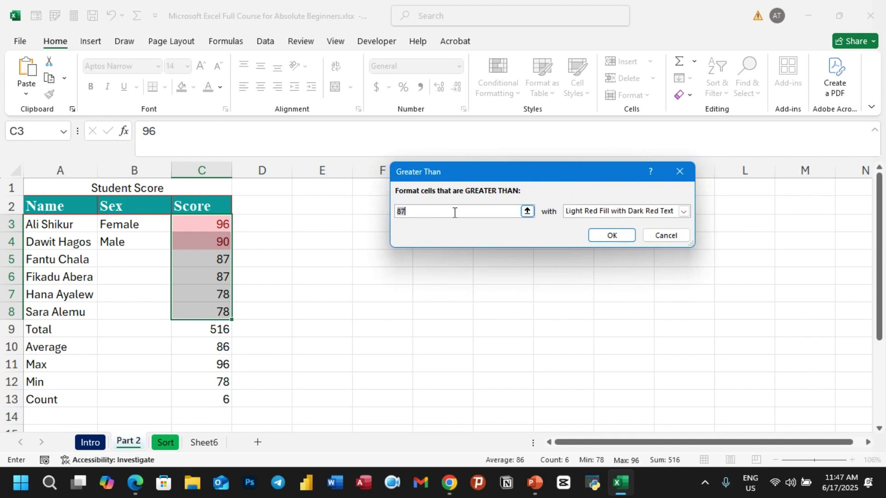
pyautogui.write('0')
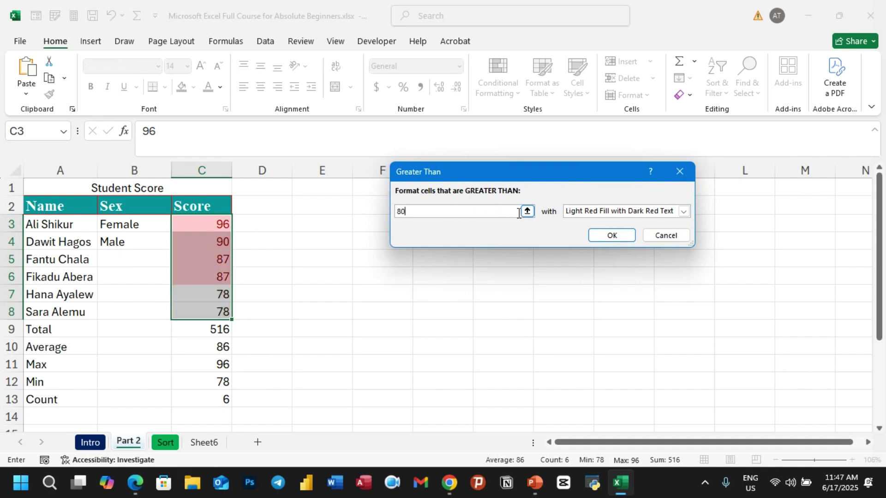
# Step: Format the scores matching the Greater Than rule with Green Fill with Dark Green Text and apply the rule
pyautogui.click(684, 212)
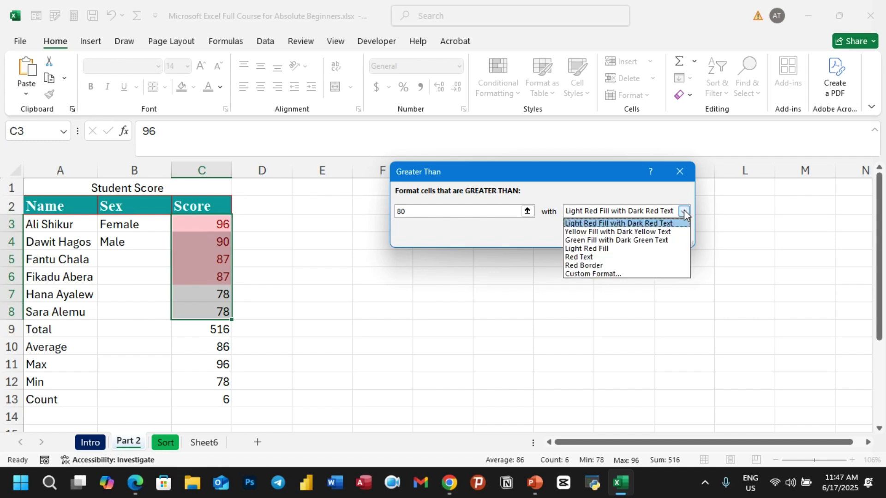
pyautogui.click(610, 241)
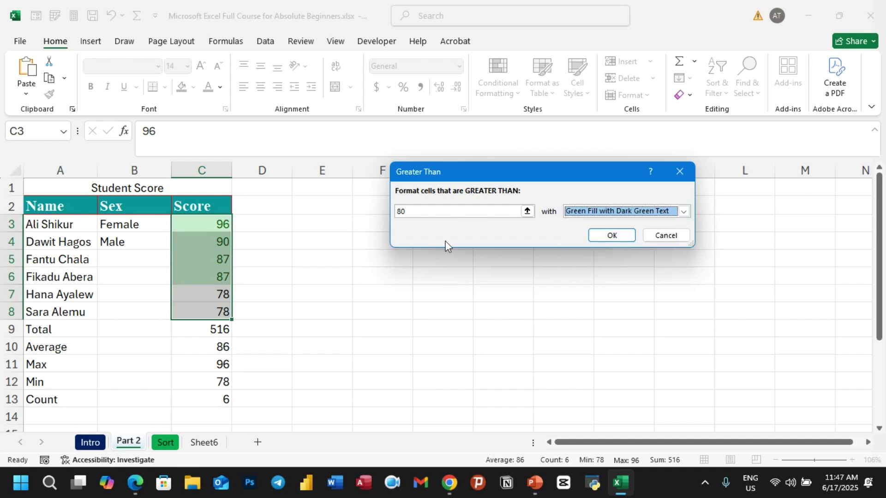
pyautogui.click(594, 237)
pyautogui.click(390, 311)
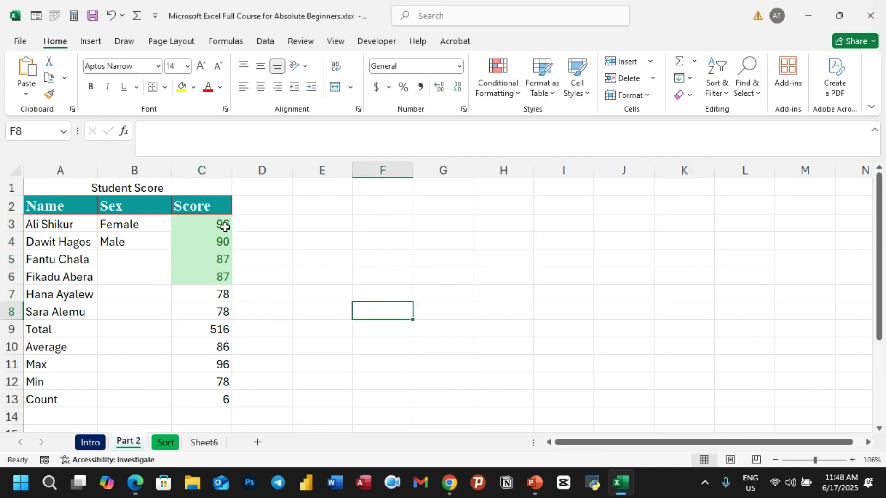
# Step: Set up a Less Than highlight rule with the threshold 80 for the student scores in C3:C8
pyautogui.moveTo(224, 227); pyautogui.dragTo(219, 309)
pyautogui.click(505, 90)
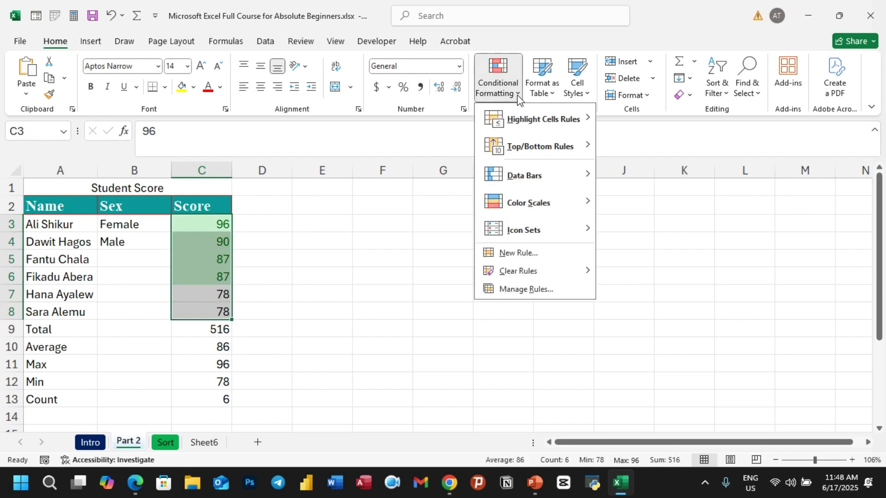
pyautogui.moveTo(520, 119)
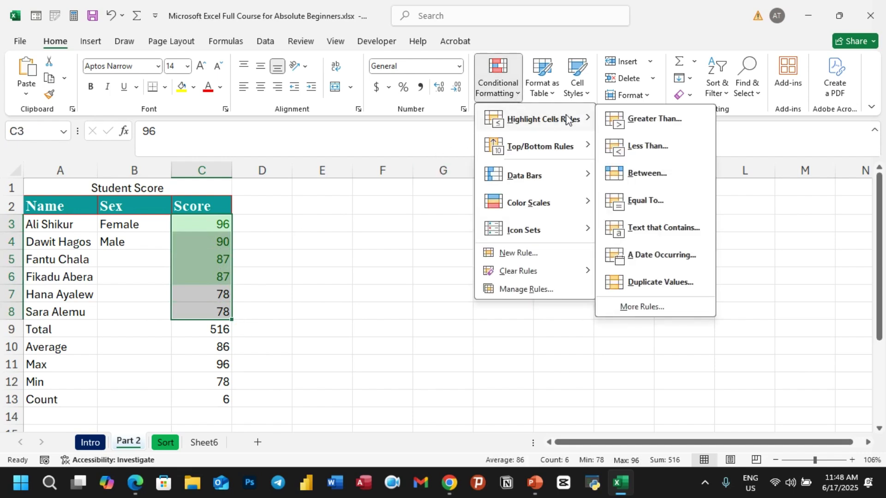
pyautogui.click(644, 147)
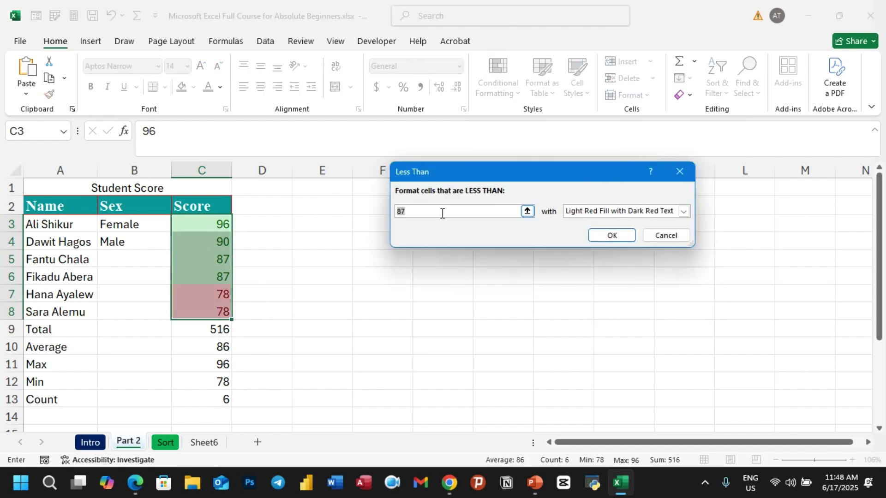
pyautogui.write('80')
# Step: Give the scores below 80 a custom format with a red background fill and apply the Less Than rule
pyautogui.click(683, 211)
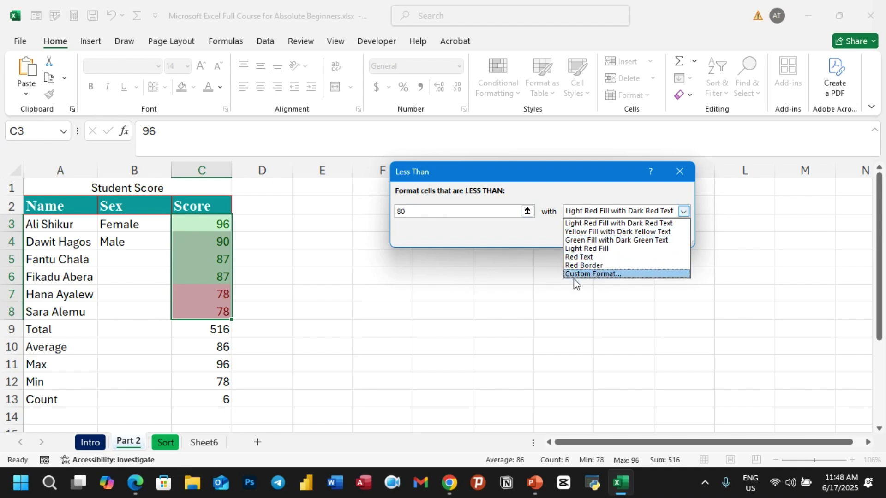
pyautogui.click(600, 276)
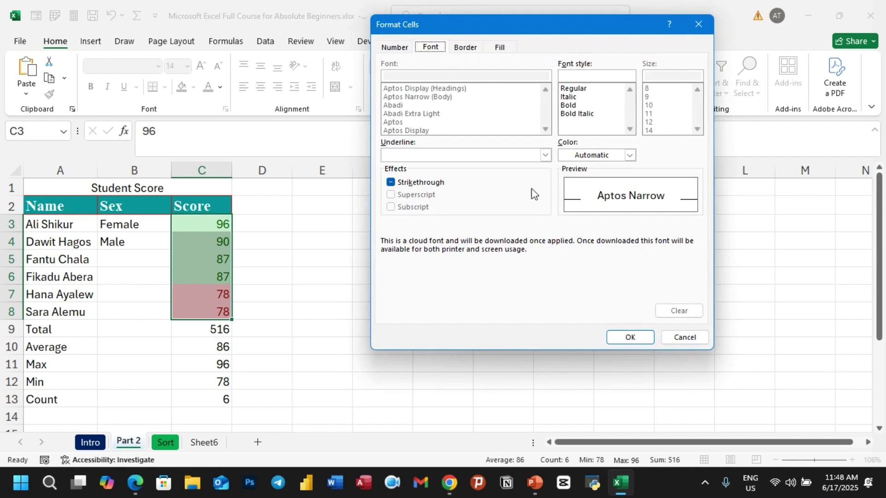
pyautogui.click(466, 47)
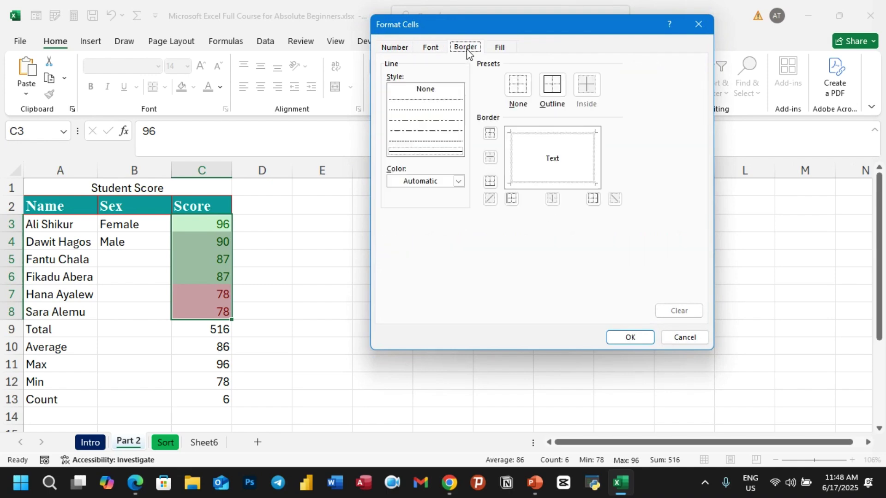
pyautogui.click(498, 48)
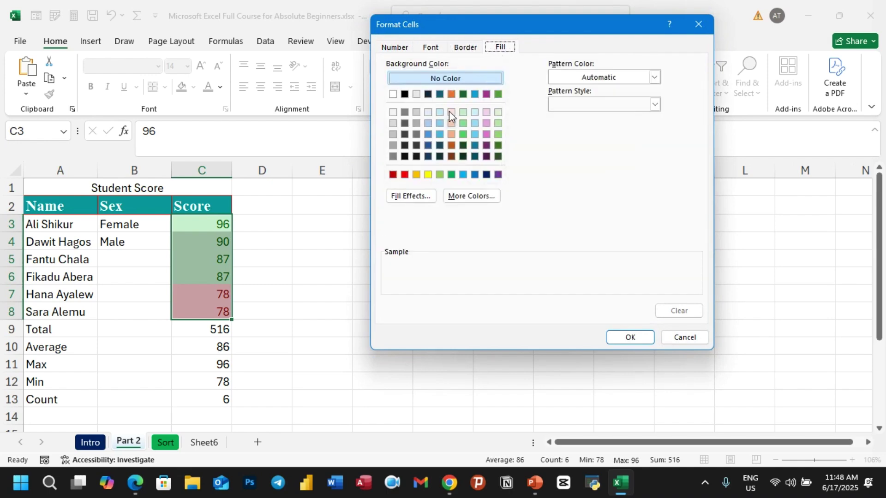
pyautogui.click(404, 175)
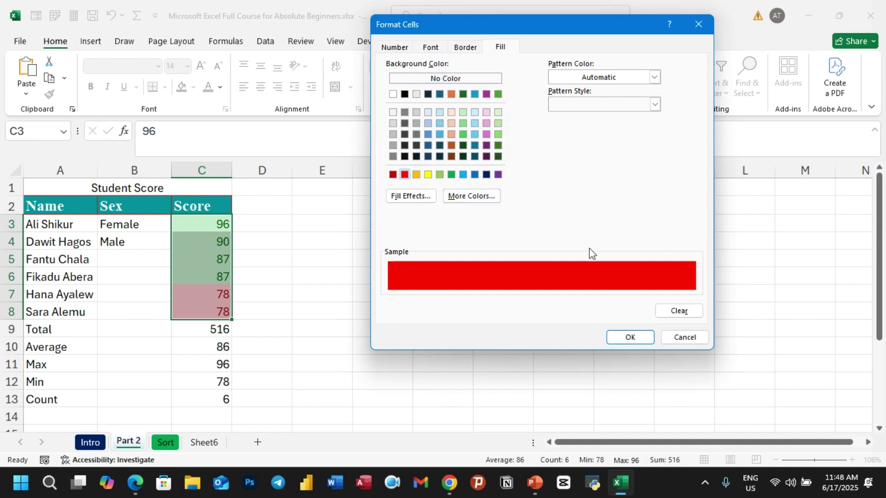
pyautogui.click(630, 336)
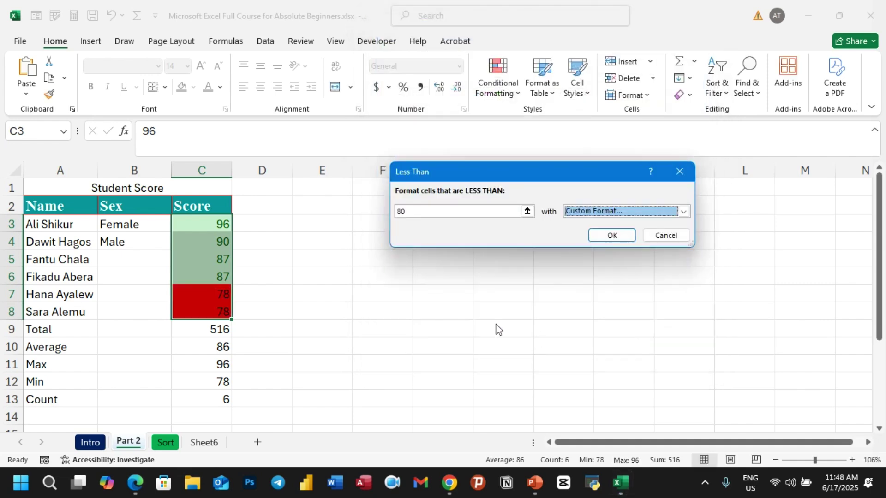
pyautogui.click(611, 235)
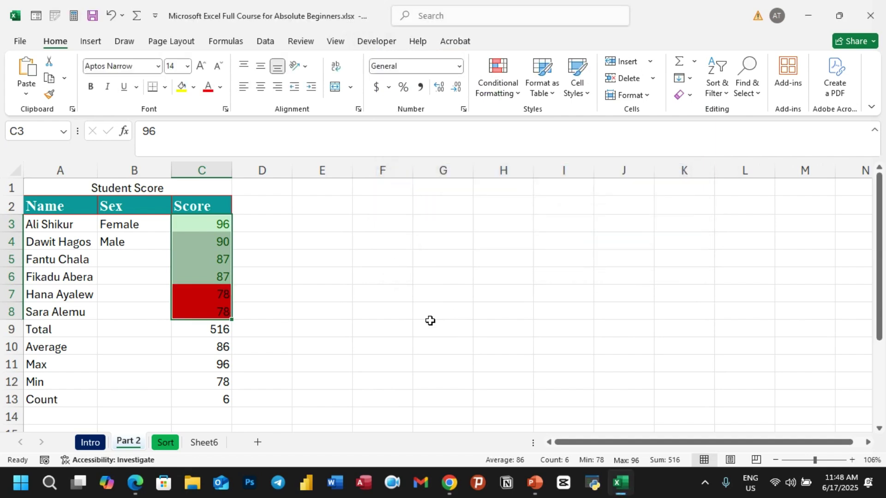
pyautogui.click(430, 322)
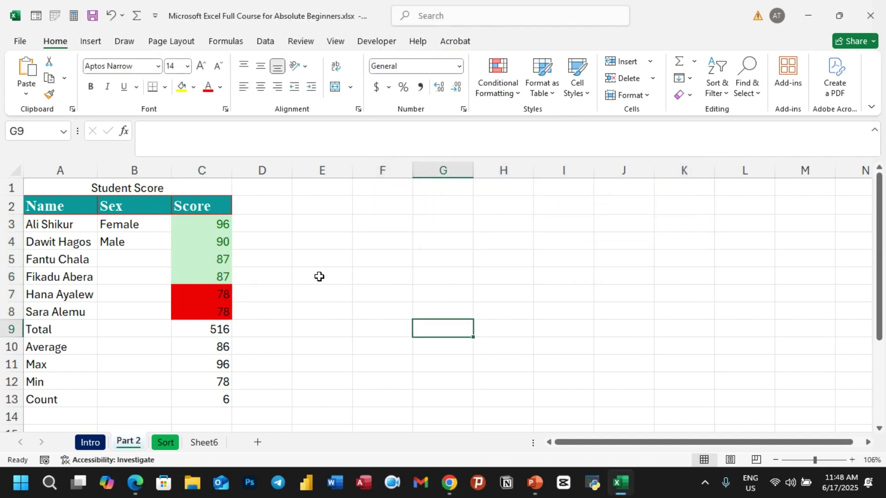
# Step: Clear all conditional formatting rules from the entire sheet, starting with the student scores in C3:C8 selected
pyautogui.moveTo(208, 230); pyautogui.dragTo(213, 307)
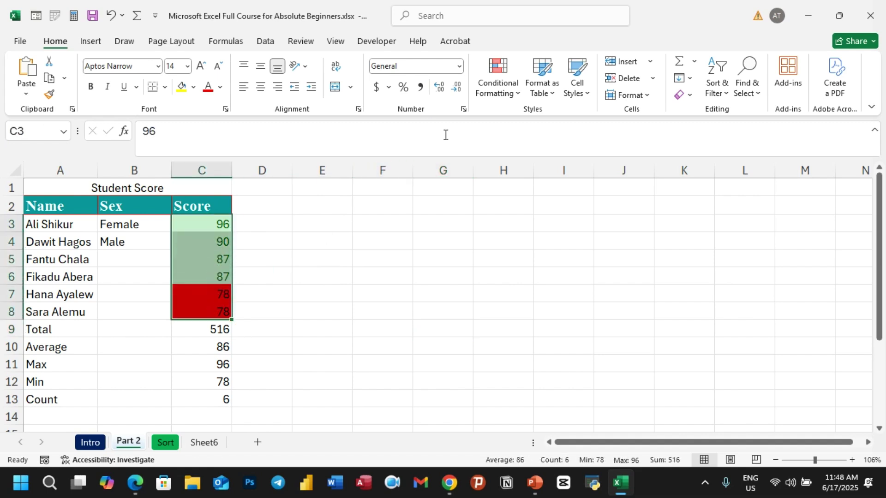
pyautogui.click(516, 91)
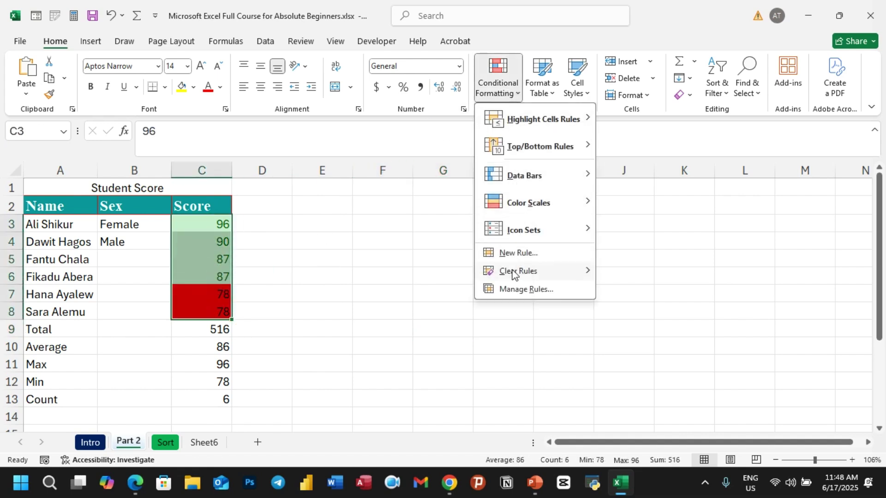
pyautogui.moveTo(536, 276)
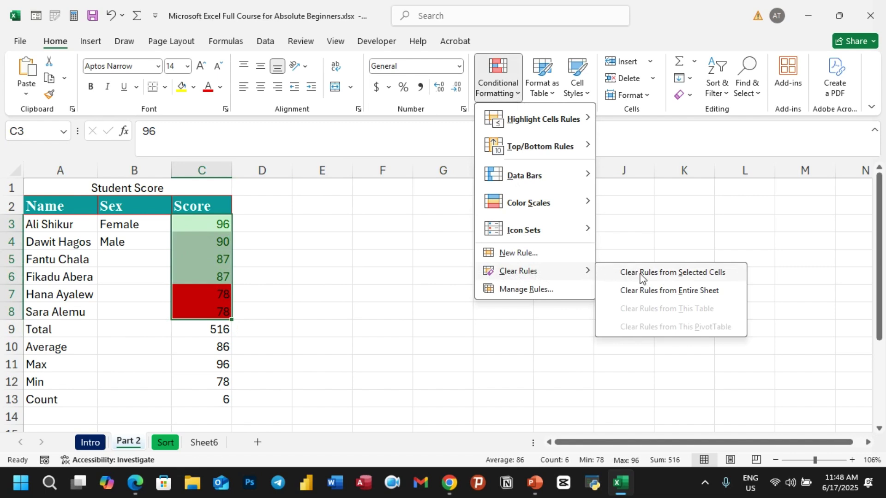
pyautogui.click(692, 295)
pyautogui.click(410, 244)
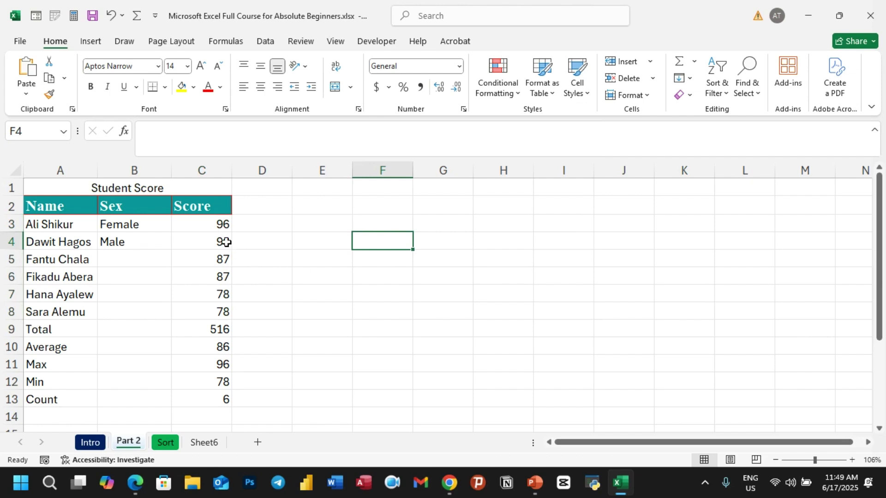
# Step: Set up a Top 10 Items rule for the student scores in C3:C8 with the number of items set to 2
pyautogui.moveTo(218, 225); pyautogui.dragTo(214, 306)
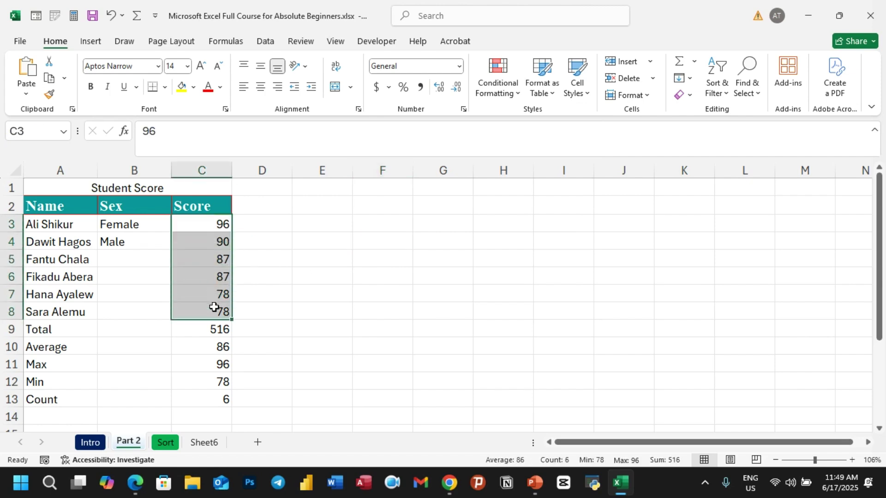
pyautogui.click(517, 95)
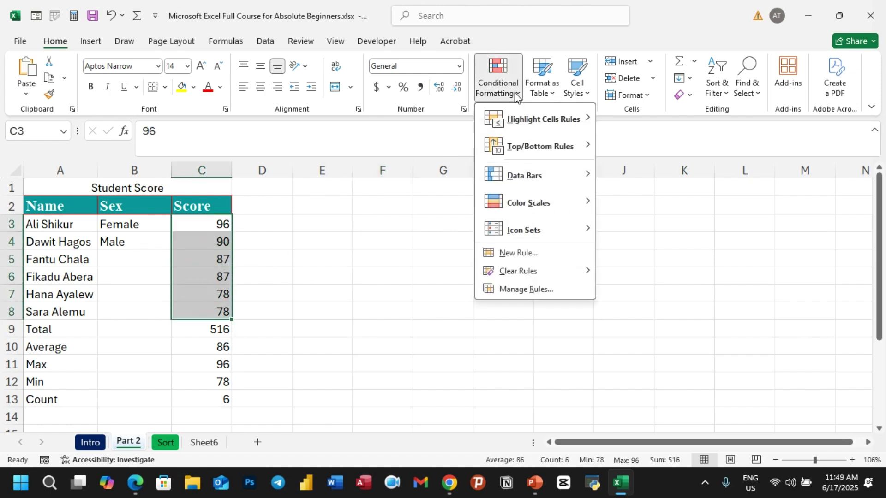
pyautogui.moveTo(519, 119)
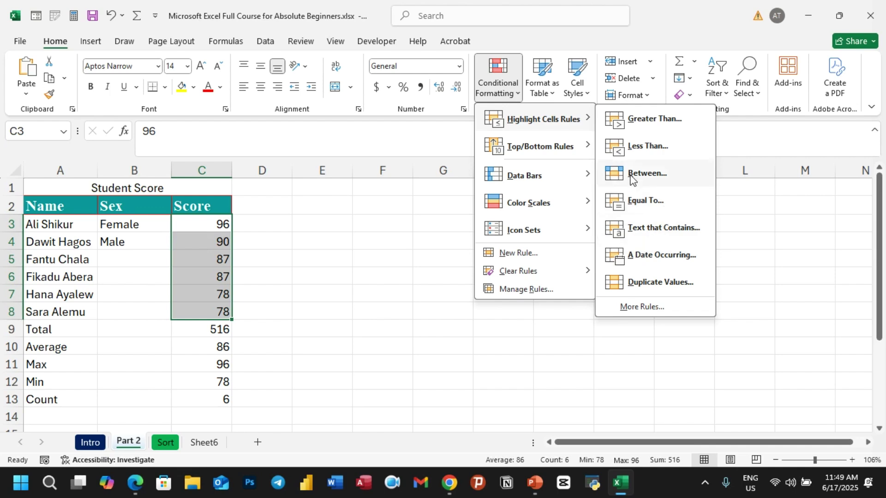
pyautogui.moveTo(527, 151)
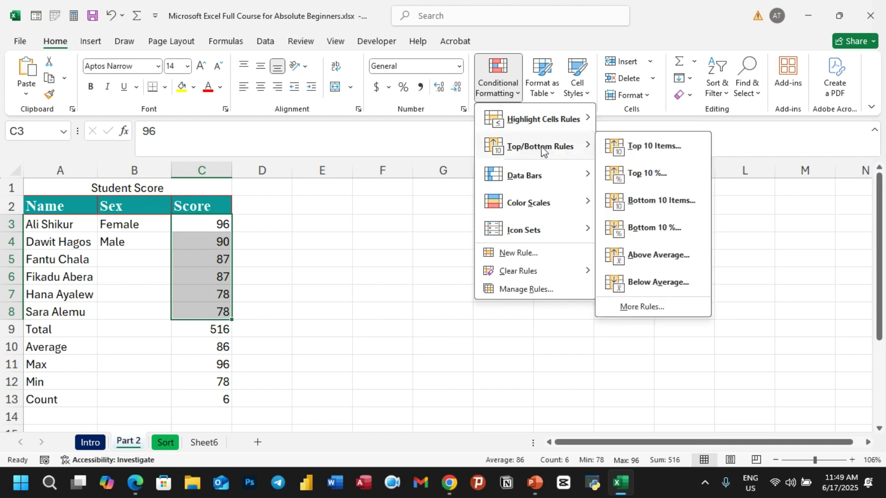
pyautogui.click(650, 150)
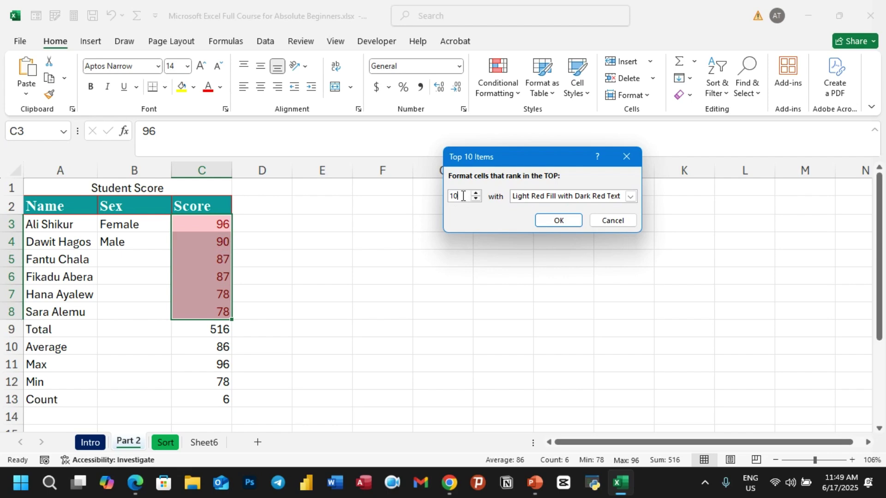
pyautogui.moveTo(463, 196); pyautogui.dragTo(443, 196)
pyautogui.write('3')
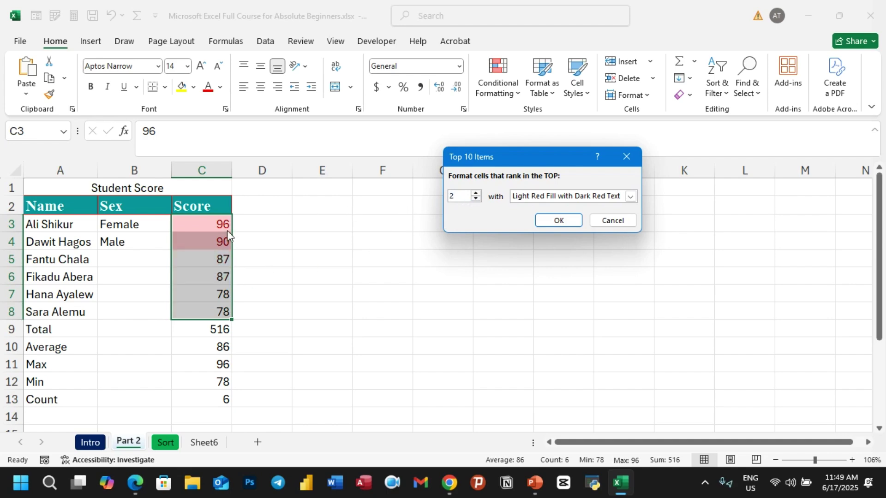
# Step: Format the top-ranked scores with Green Fill with Dark Green Text and apply the Top 10 Items rule
pyautogui.click(630, 196)
pyautogui.click(558, 226)
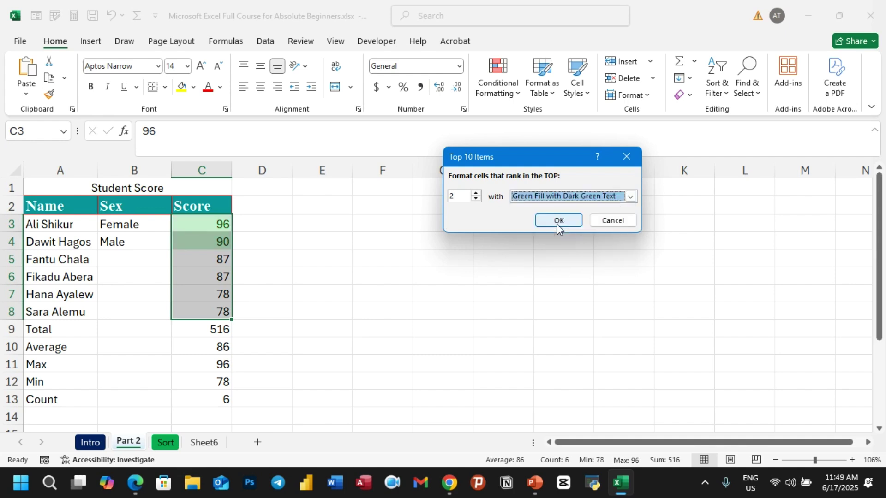
pyautogui.click(558, 221)
pyautogui.click(321, 315)
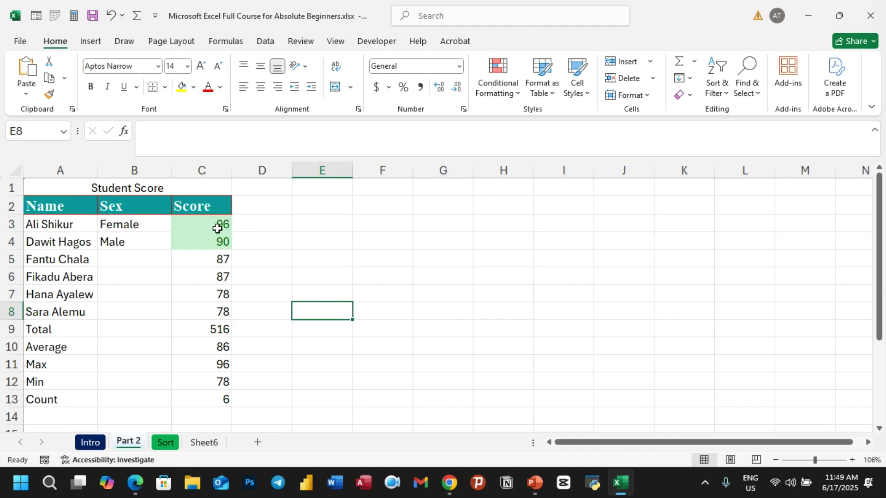
# Step: Apply a Bottom 10 Items rule to C3:C8 for the lowest 2 scores, using Light Red Fill with Dark Red Text
pyautogui.moveTo(217, 225); pyautogui.dragTo(217, 307)
pyautogui.click(521, 95)
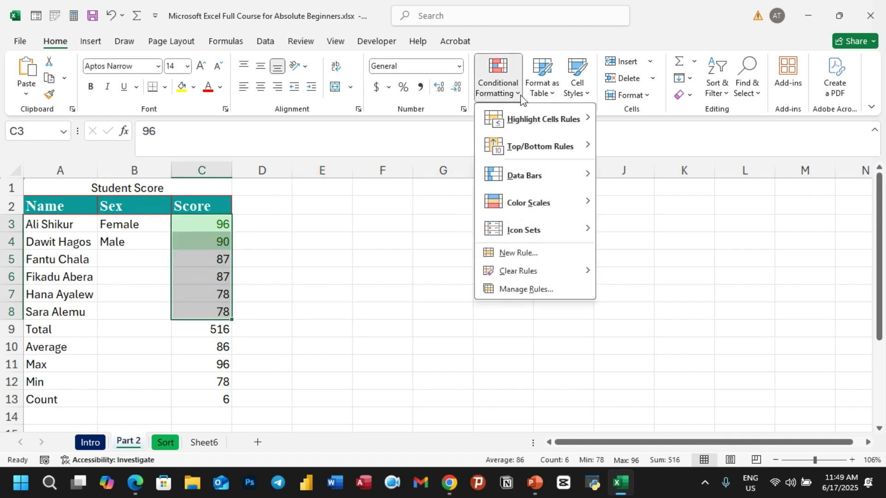
pyautogui.moveTo(520, 149)
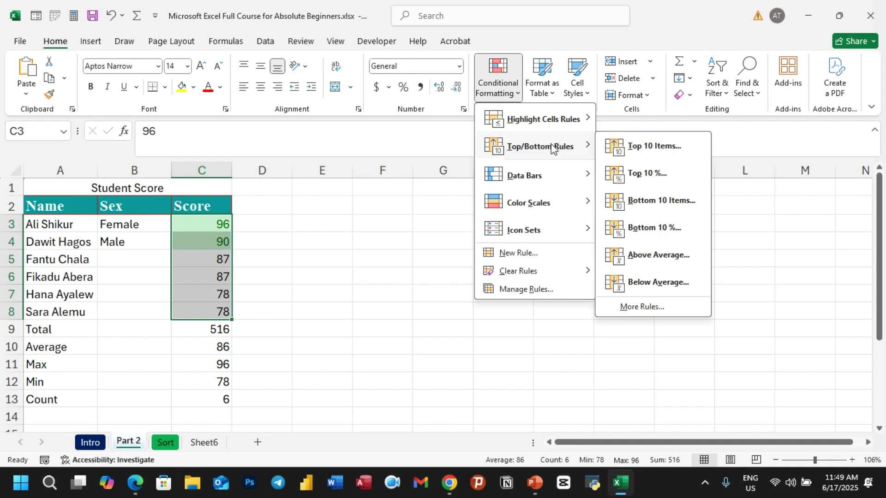
pyautogui.click(644, 203)
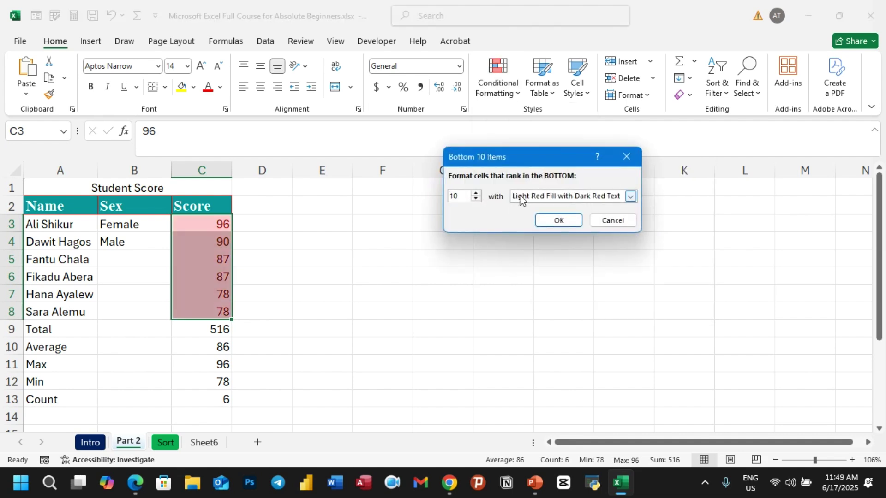
pyautogui.moveTo(463, 192); pyautogui.dragTo(445, 196)
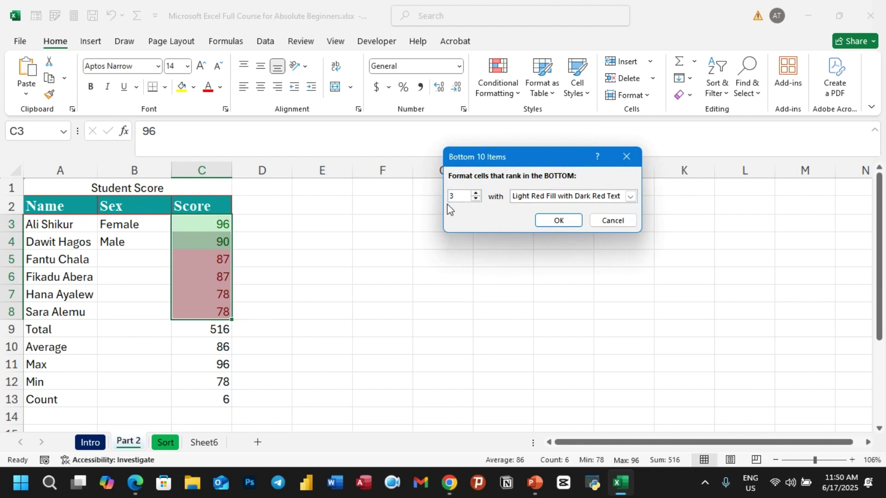
pyautogui.moveTo(447, 203); pyautogui.dragTo(432, 197)
pyautogui.write('2')
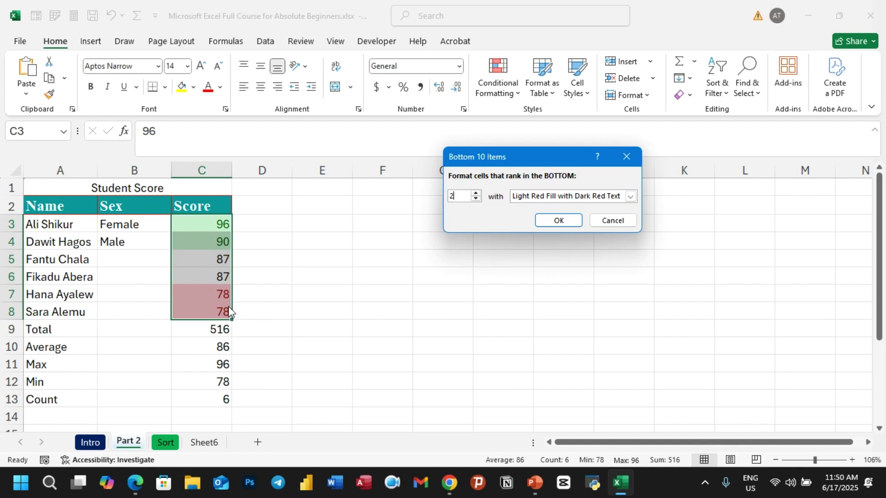
pyautogui.click(559, 220)
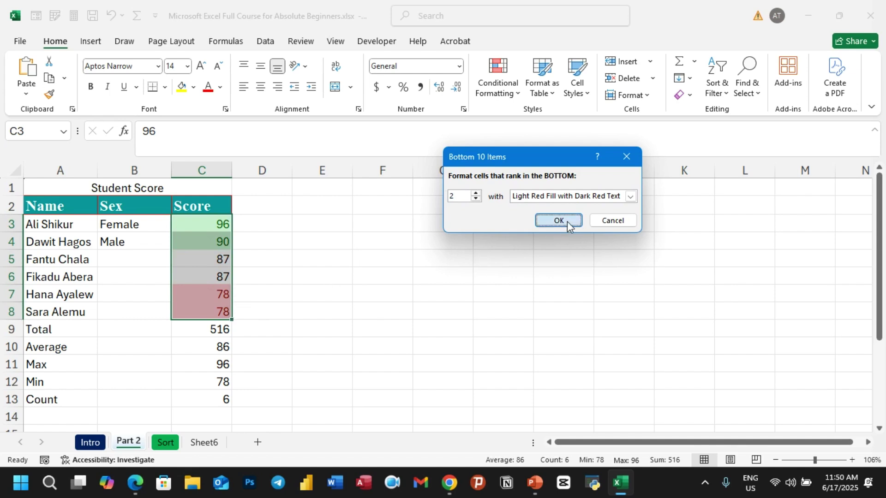
pyautogui.click(355, 295)
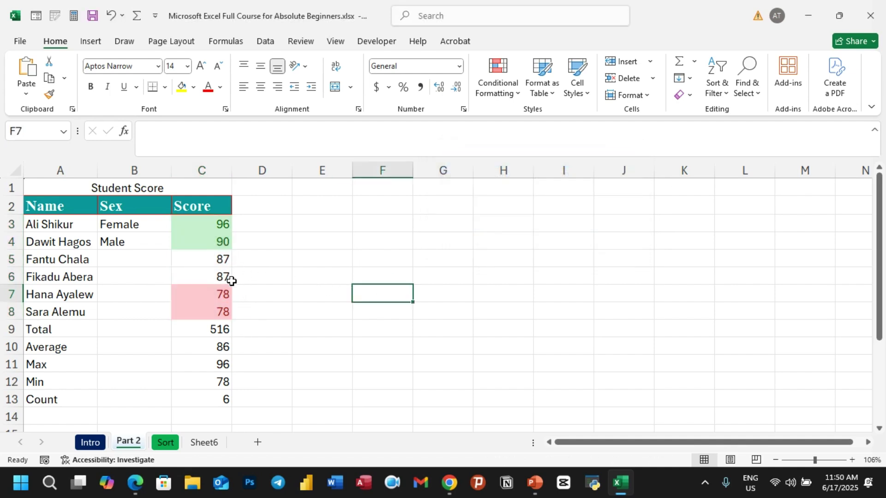
# Step: Change the score in cell C7 to 89 to test how the ranking rules respond
pyautogui.click(218, 293)
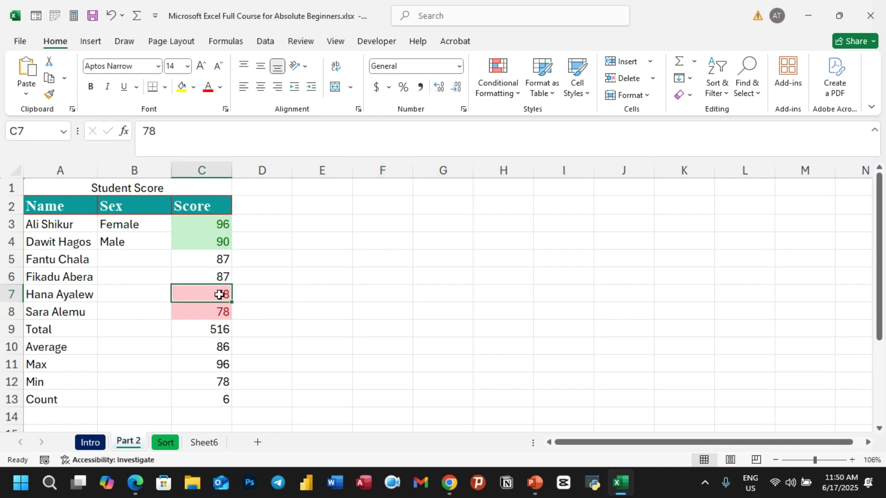
pyautogui.write('89')
pyautogui.press('Return')
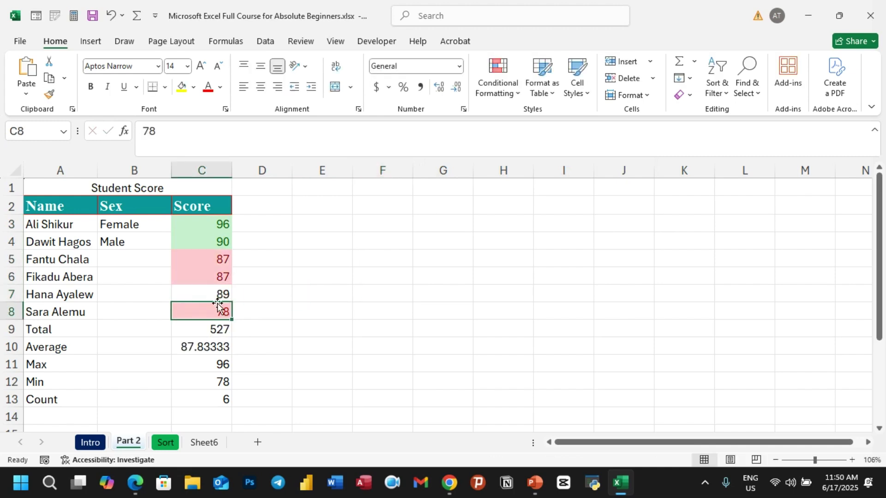
# Step: Clear the conditional formatting rules from only the student scores in C3:C8
pyautogui.click(222, 228)
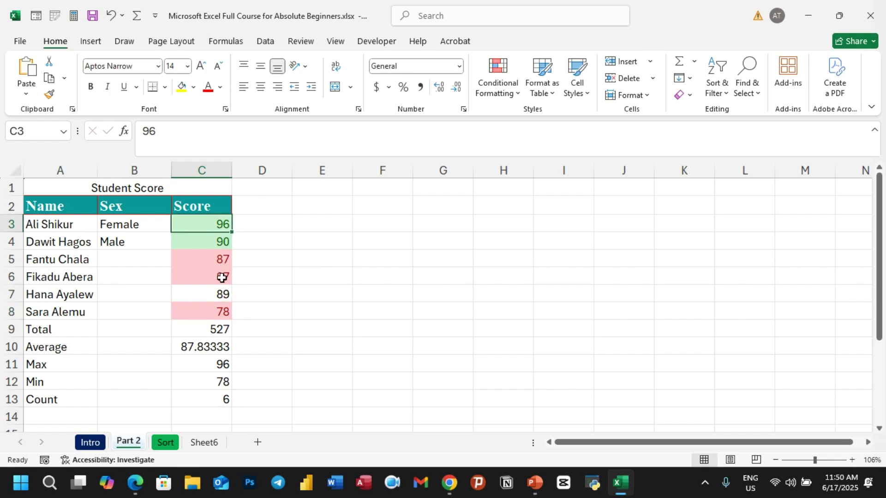
pyautogui.moveTo(222, 227); pyautogui.dragTo(222, 312)
pyautogui.click(519, 92)
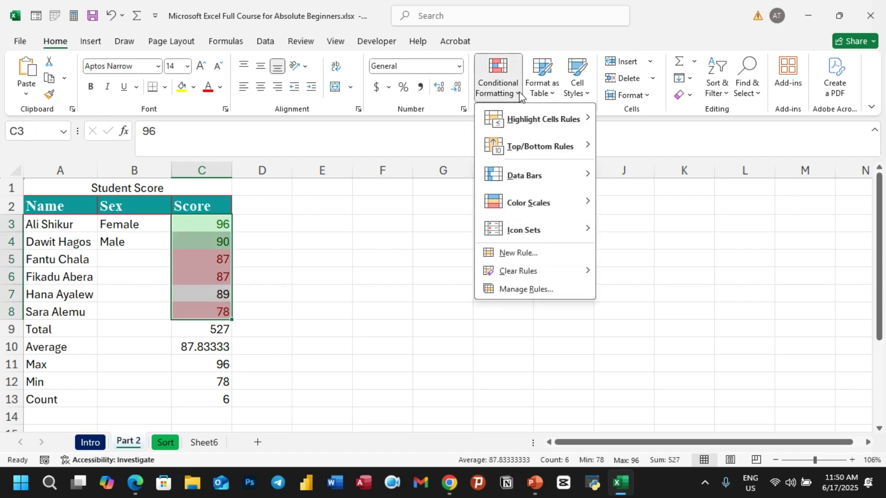
pyautogui.moveTo(532, 279)
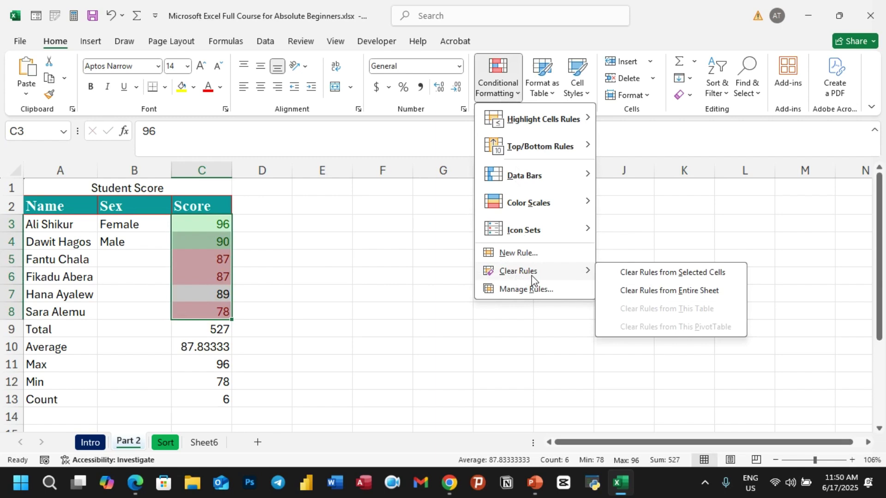
pyautogui.click(629, 273)
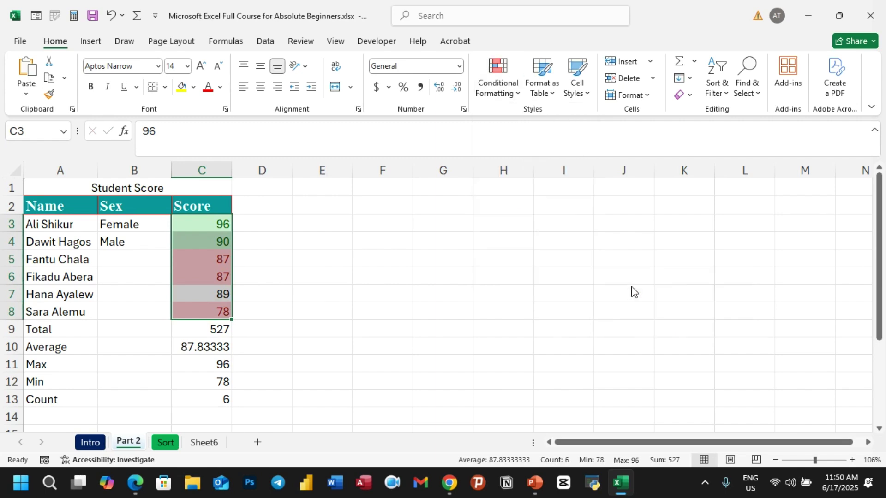
# Step: Apply red gradient-fill data bars to the student scores in C3:C8
pyautogui.click(518, 90)
pyautogui.moveTo(548, 157)
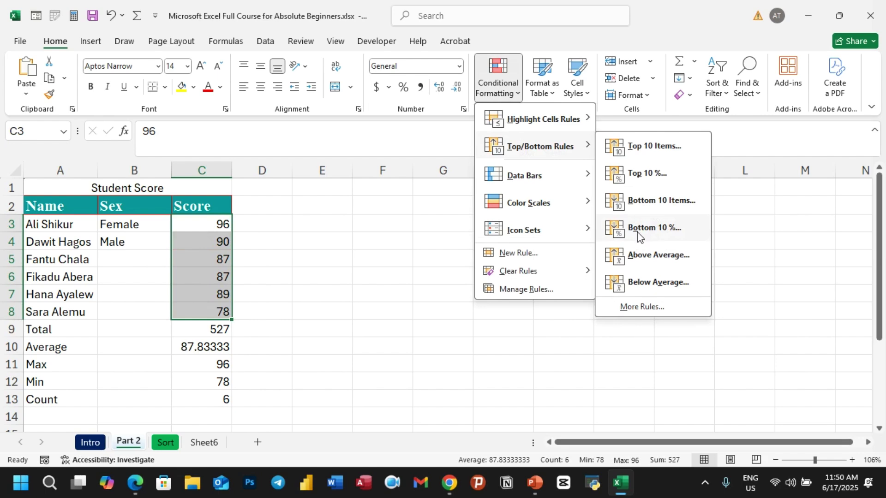
pyautogui.moveTo(545, 181)
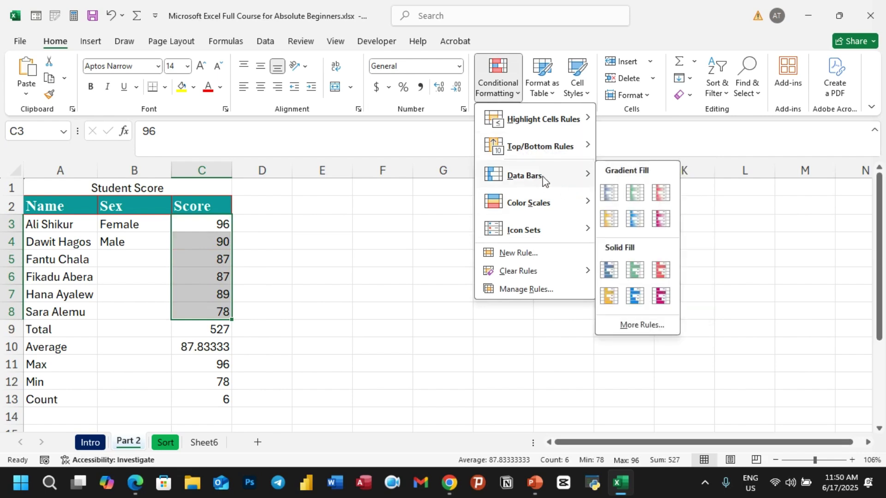
pyautogui.click(659, 196)
pyautogui.click(390, 272)
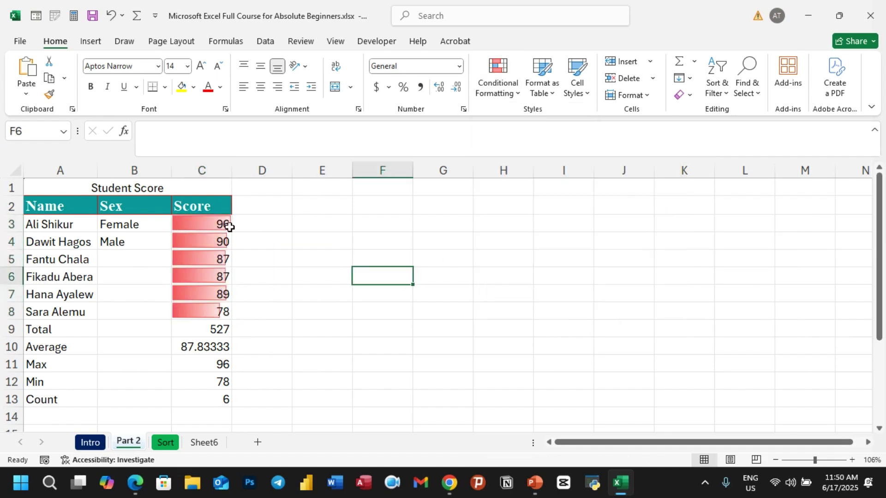
# Step: Change the score in cell C4 to 45 to test how its data bar responds
pyautogui.click(210, 240)
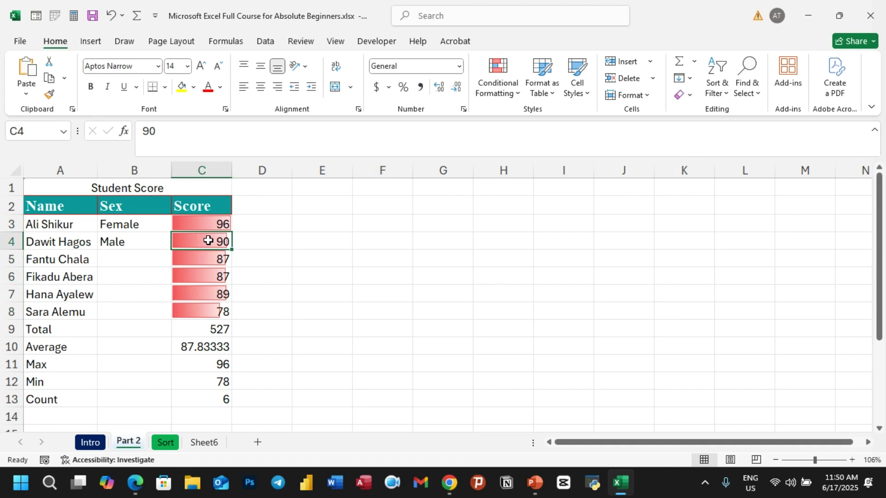
pyautogui.doubleClick(208, 240)
pyautogui.press('BackSpace')
pyautogui.press('BackSpace')
pyautogui.write('45')
pyautogui.press('Return')
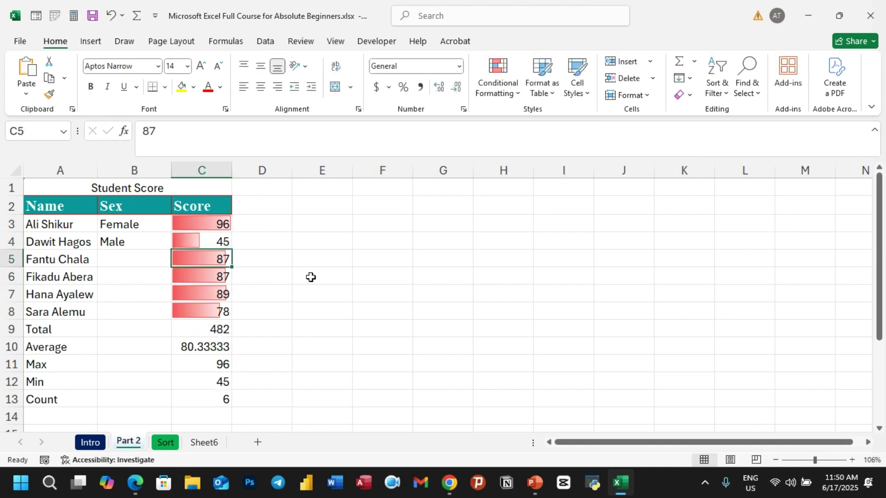
pyautogui.click(311, 277)
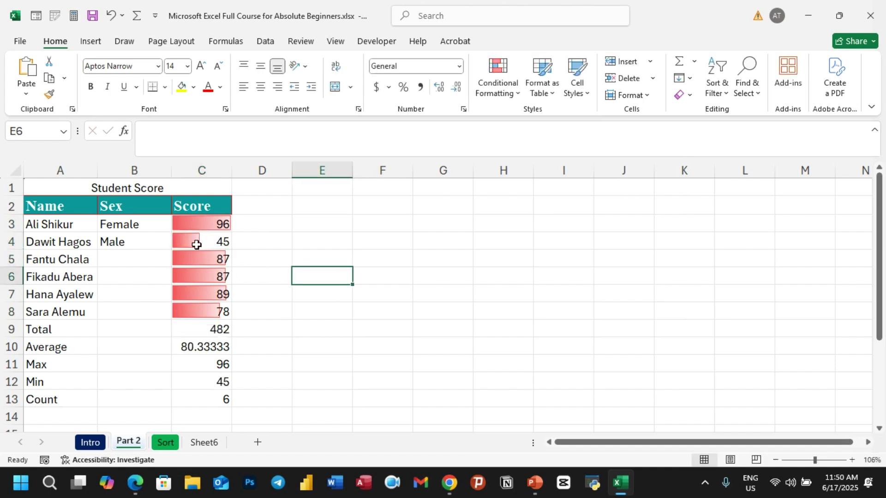
# Step: Change the score in cell C5 to 5 to test the data bar of a very low score
pyautogui.click(199, 260)
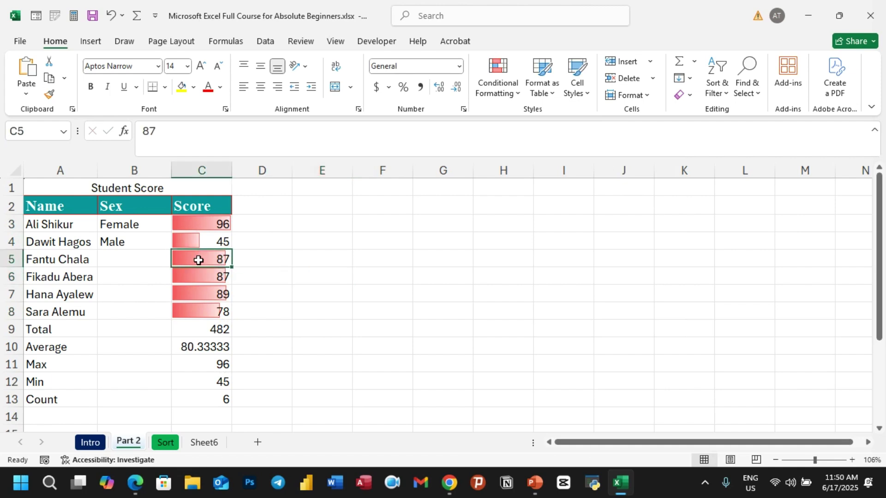
pyautogui.write('5')
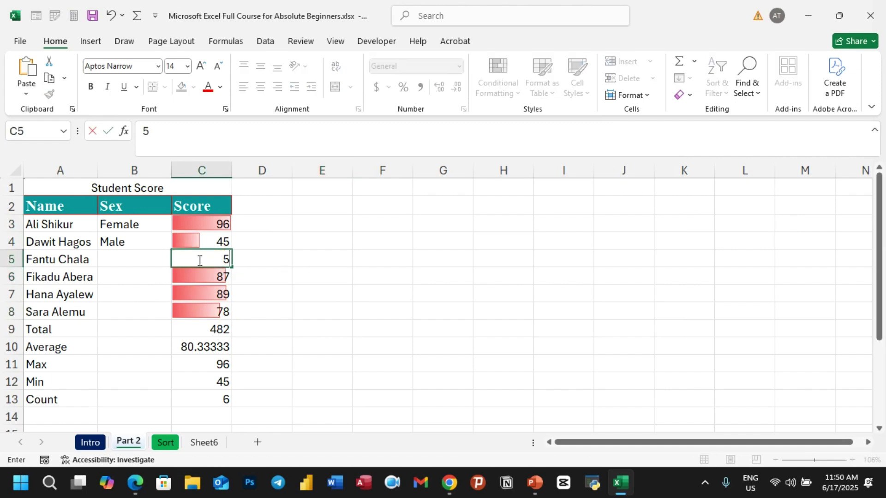
pyautogui.press('Return')
pyautogui.click(285, 274)
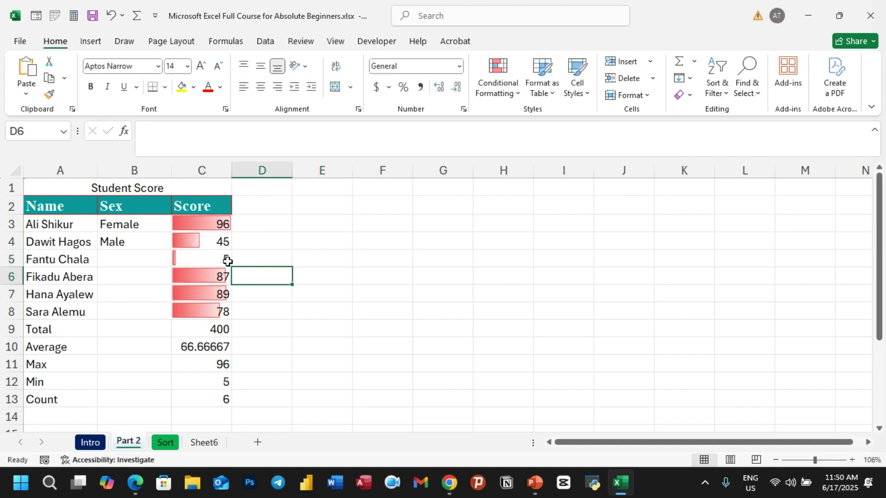
# Step: Add the directional icon set with green, yellow and red arrows to the scores in C3:C8
pyautogui.moveTo(202, 224); pyautogui.dragTo(209, 308)
pyautogui.click(515, 101)
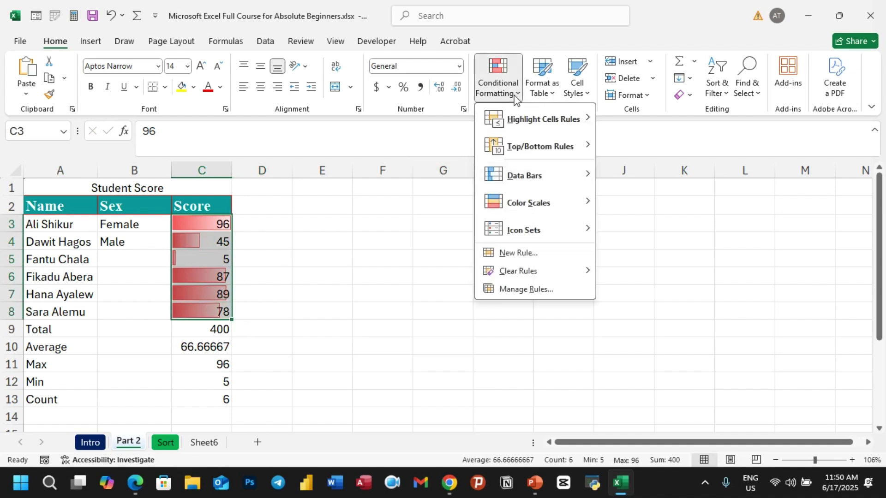
pyautogui.moveTo(532, 203)
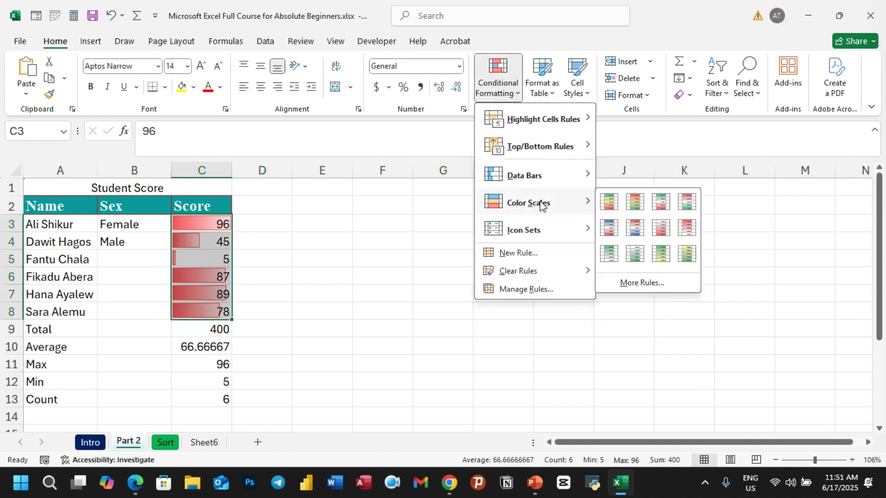
pyautogui.moveTo(547, 233)
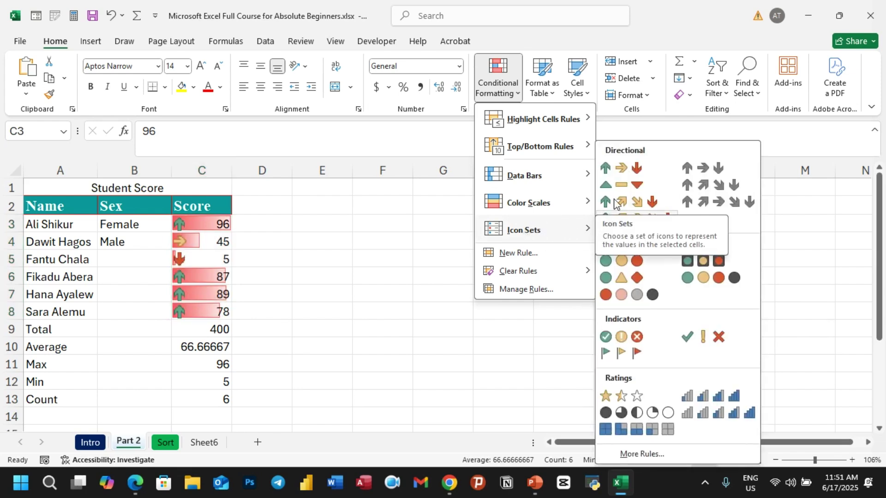
pyautogui.click(625, 169)
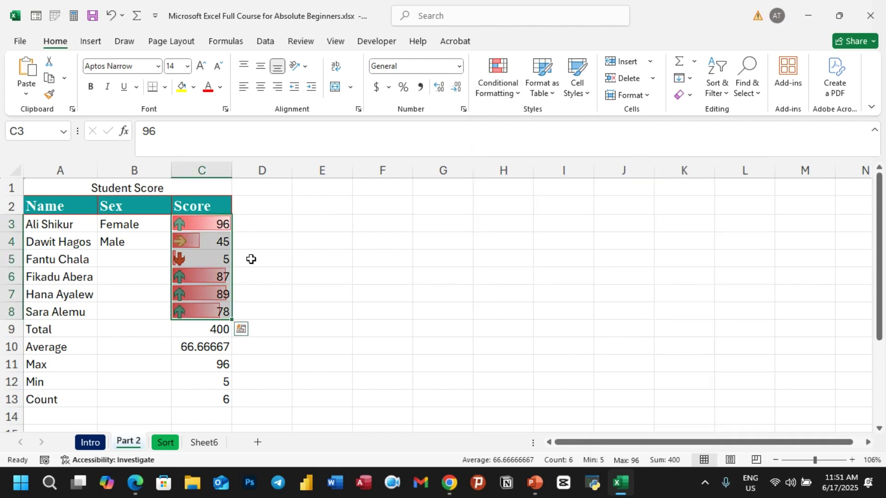
# Step: Clear the data bar and icon set rules from only the selected scores in C3:C8
pyautogui.click(516, 95)
pyautogui.moveTo(517, 176)
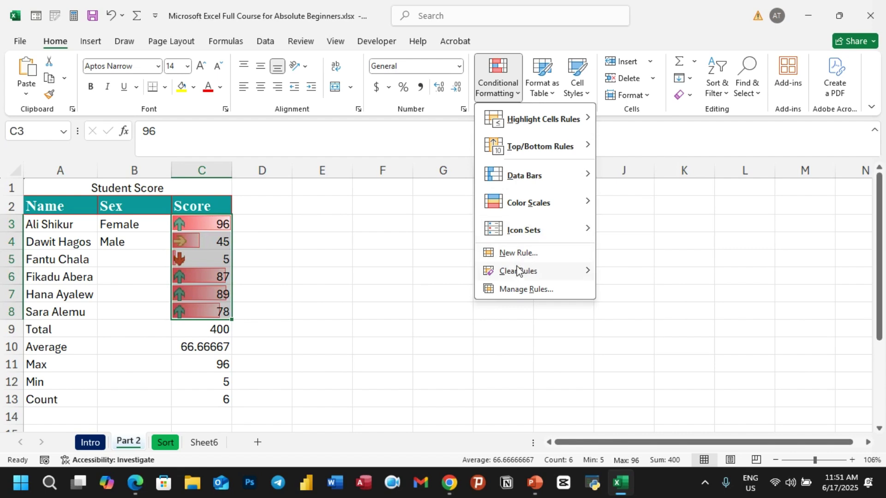
pyautogui.moveTo(516, 275)
pyautogui.click(625, 290)
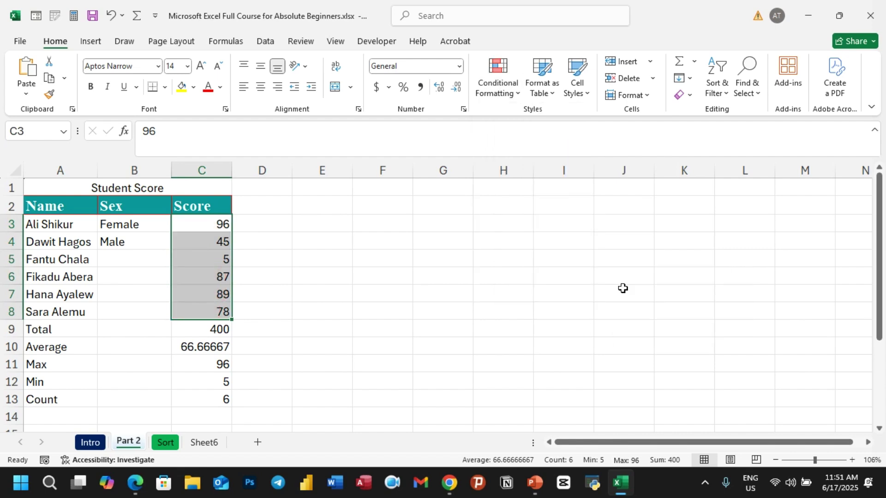
# Step: Apply only the three-arrow directional icon set in green, yellow and red to C3:C8
pyautogui.click(515, 94)
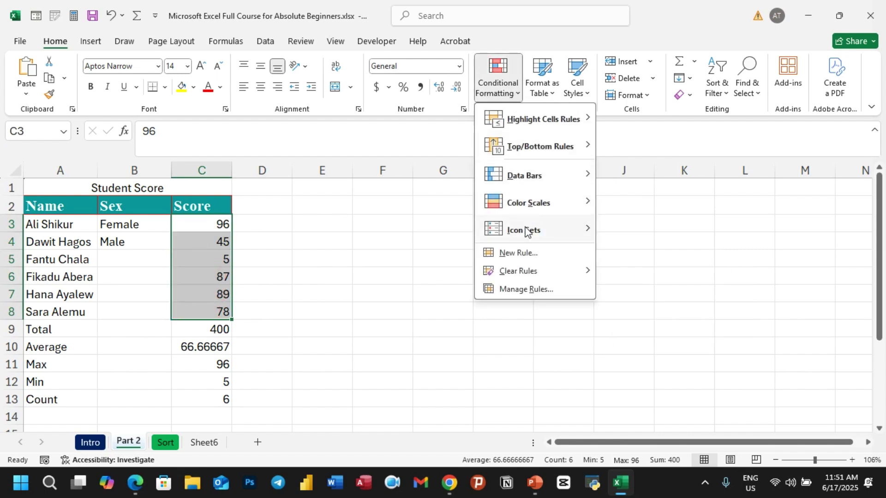
pyautogui.moveTo(577, 231)
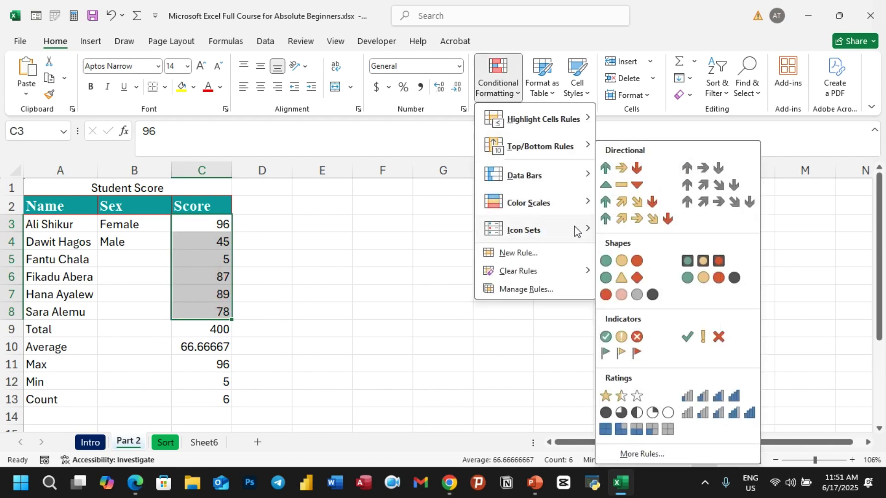
pyautogui.click(621, 170)
pyautogui.click(362, 254)
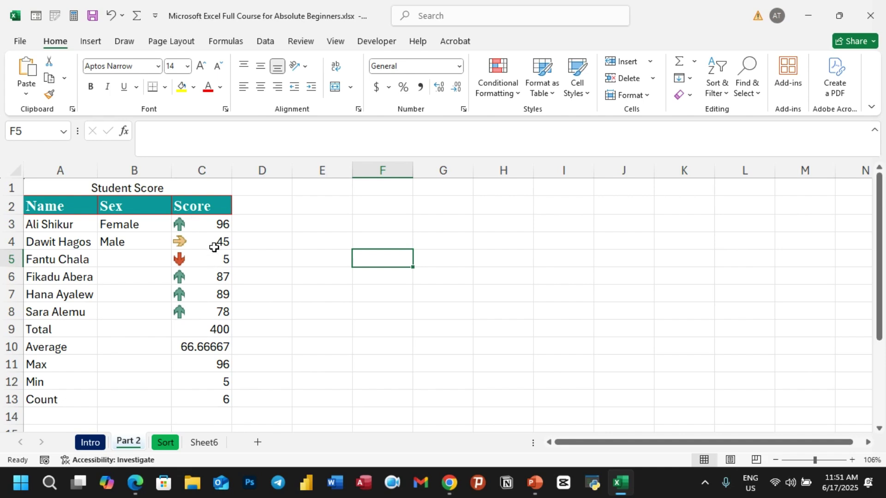
# Step: Preview other icon sets, such as the coloured circles, on C3:C8 without applying one
pyautogui.moveTo(213, 229); pyautogui.dragTo(224, 293)
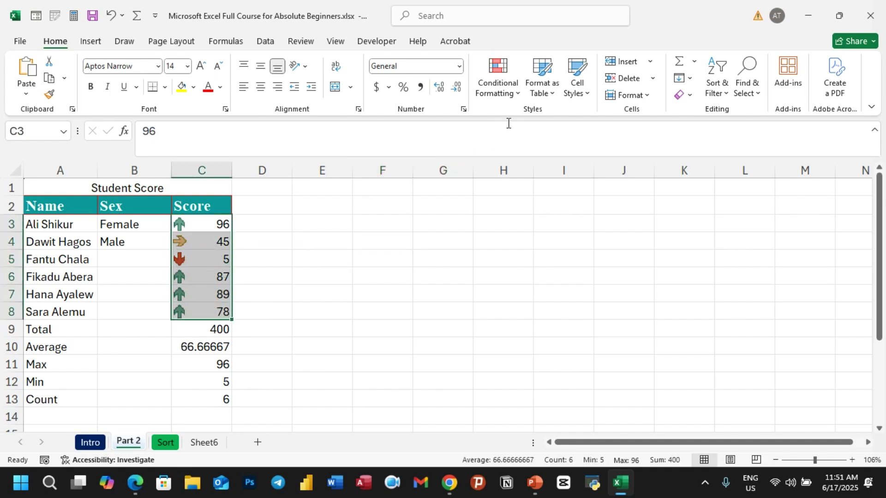
pyautogui.click(512, 90)
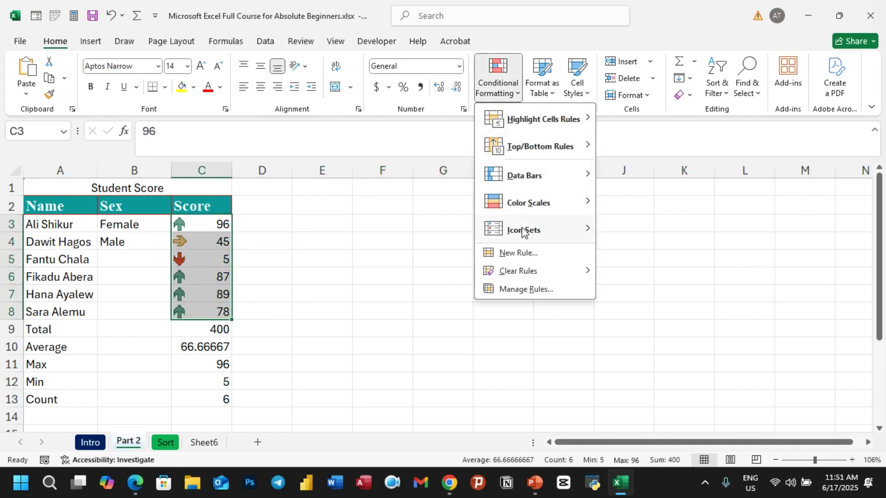
pyautogui.moveTo(559, 231)
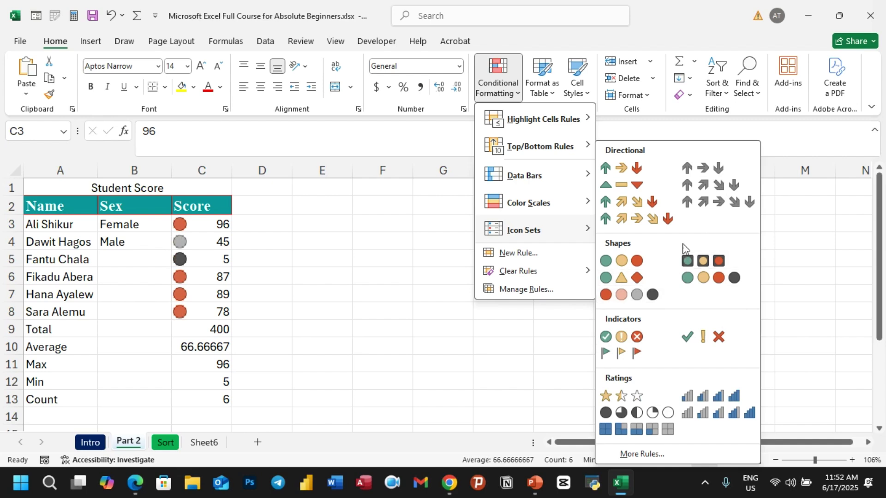
pyautogui.click(559, 328)
pyautogui.click(442, 294)
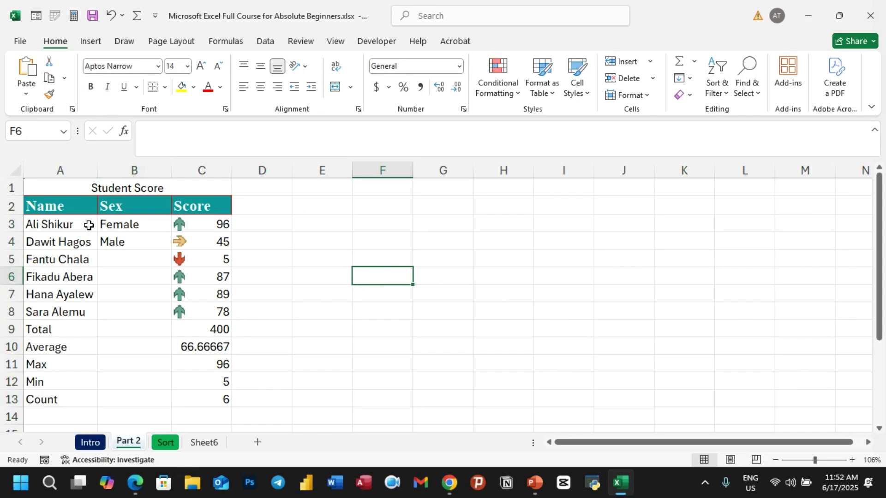
# Step: Delete the existing Female and Male entries from cells B3:B4 in the Sex column
pyautogui.click(126, 225)
pyautogui.click(118, 241)
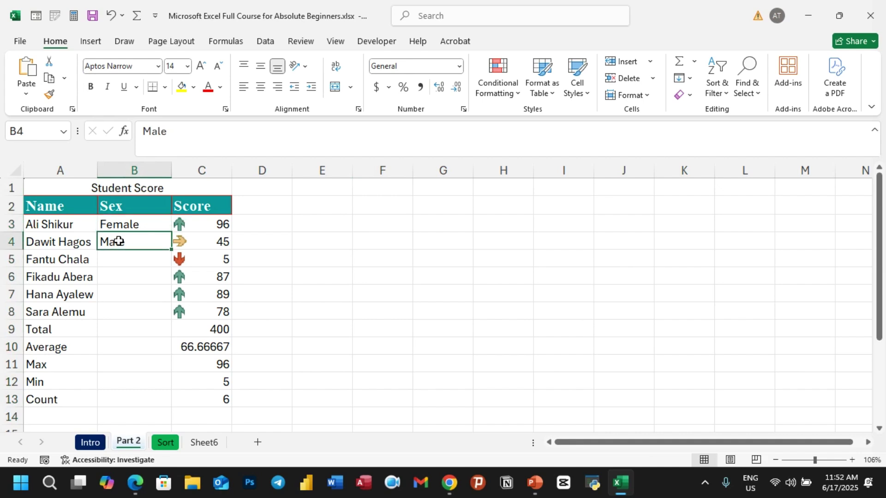
pyautogui.click(124, 264)
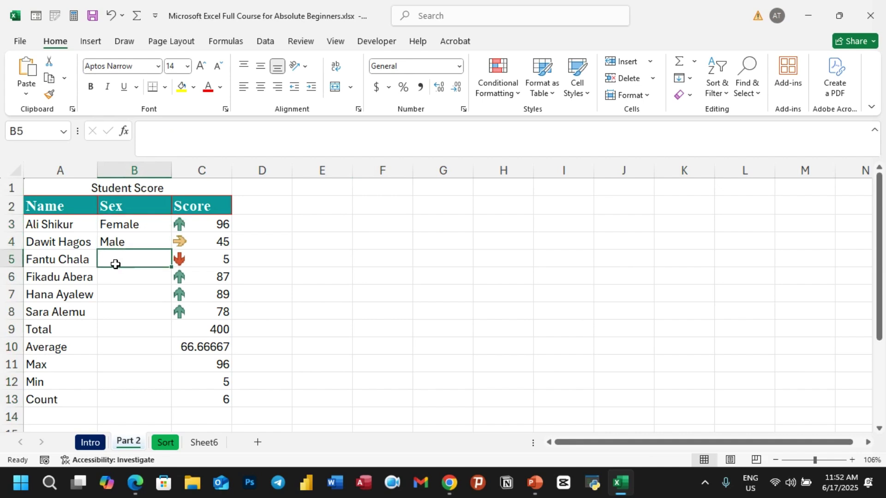
pyautogui.moveTo(118, 226); pyautogui.dragTo(120, 241)
pyautogui.press('Delete')
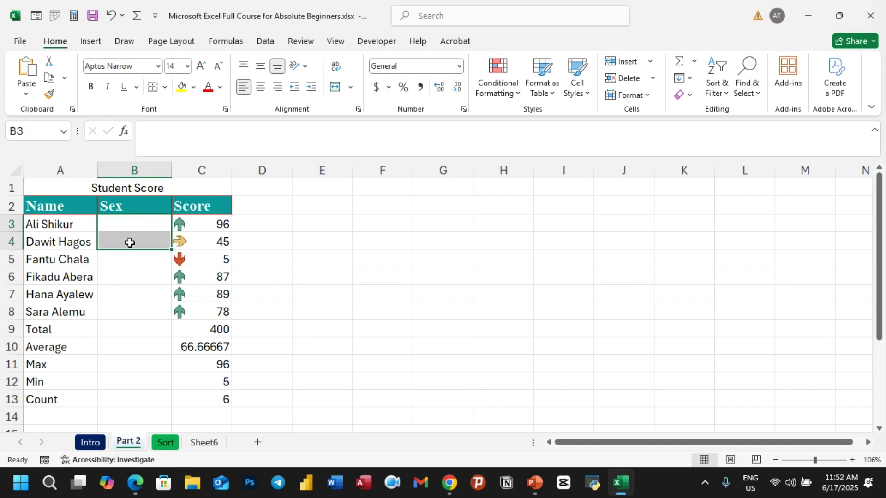
pyautogui.click(318, 241)
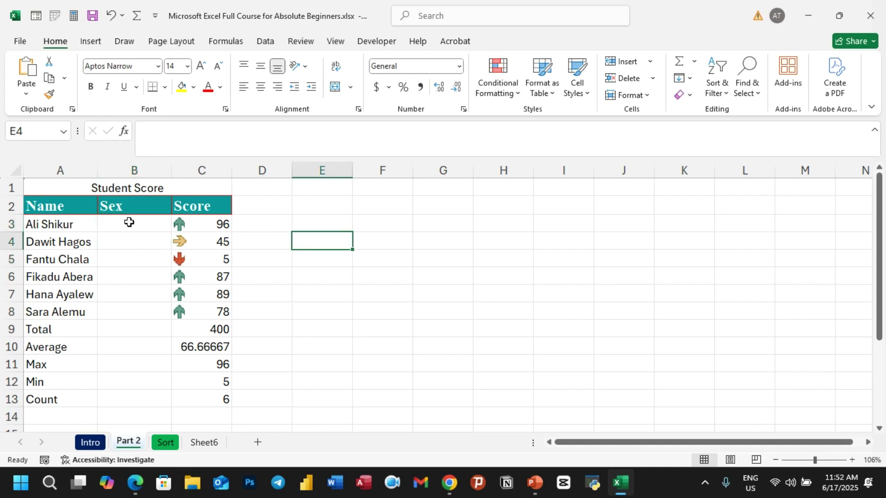
# Step: Start a data validation rule for cell B3 and set its allowed values to List
pyautogui.click(120, 223)
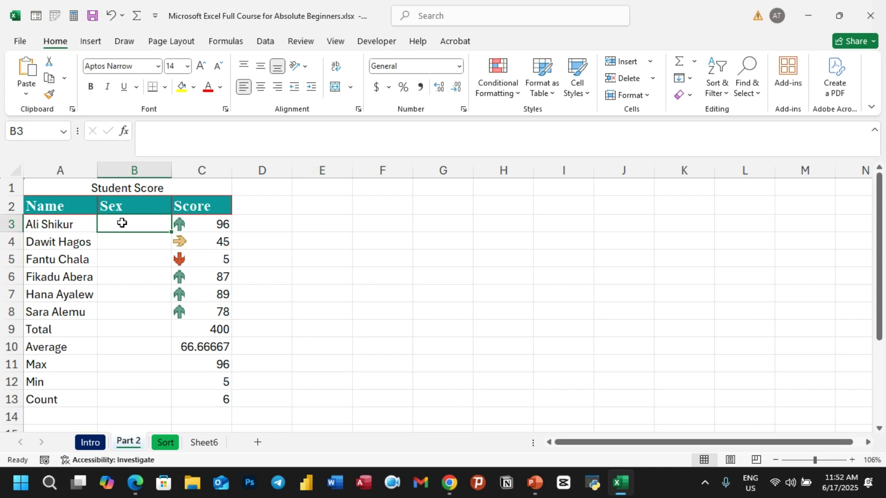
pyautogui.click(267, 42)
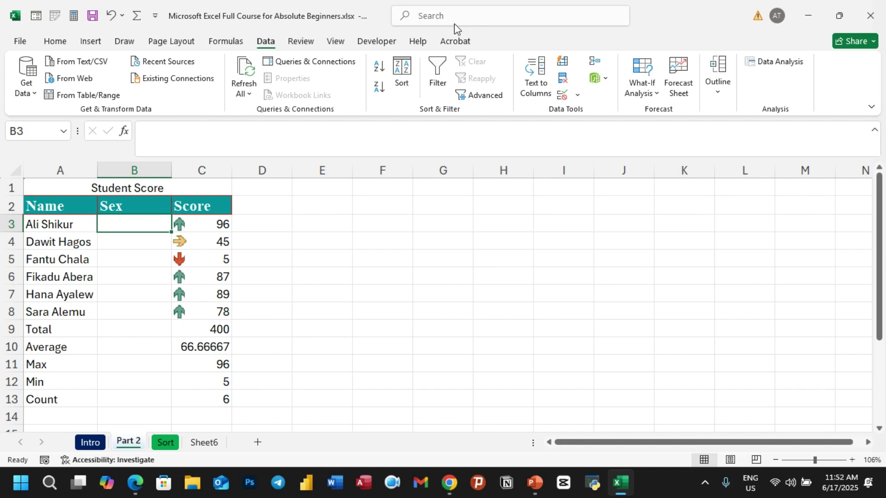
pyautogui.click(568, 96)
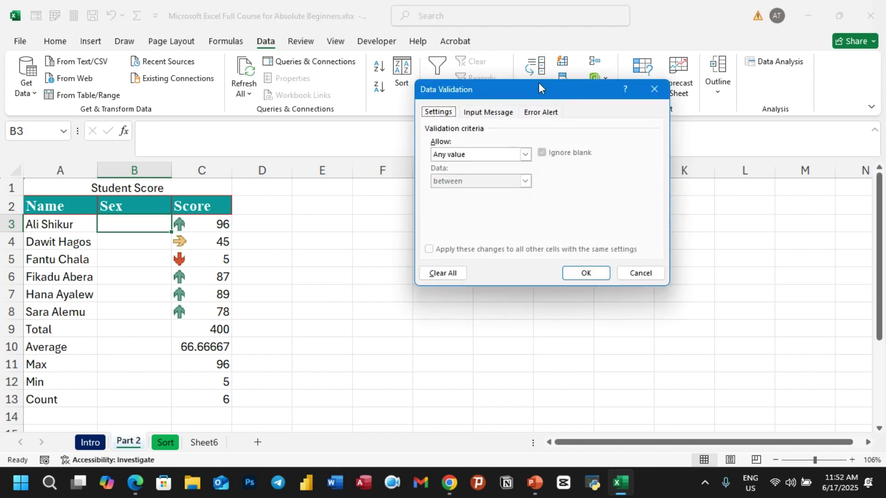
pyautogui.moveTo(539, 83); pyautogui.dragTo(508, 126)
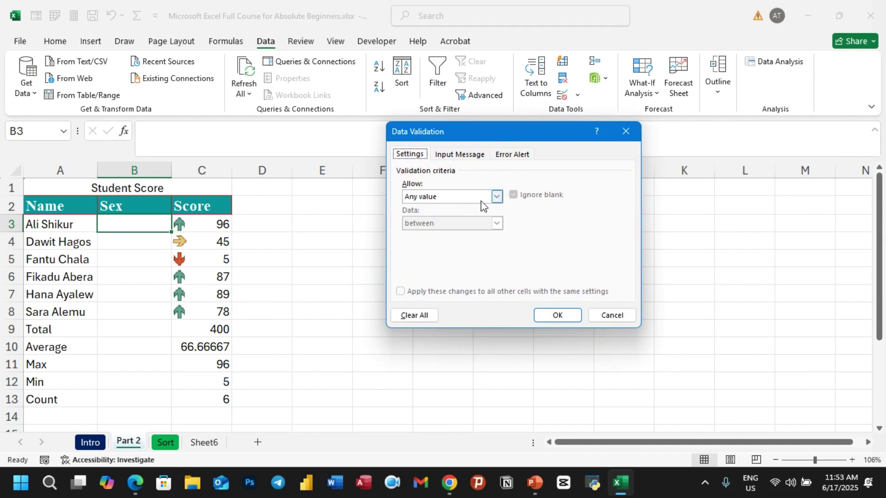
pyautogui.click(497, 198)
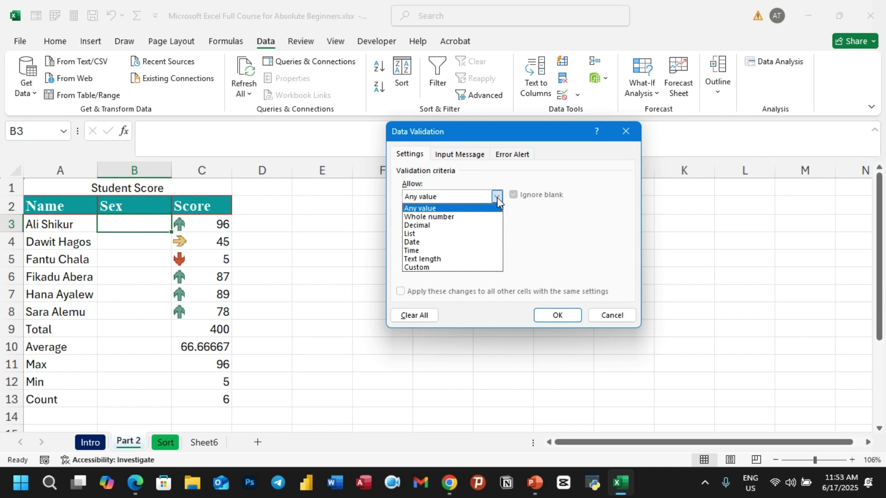
pyautogui.click(427, 237)
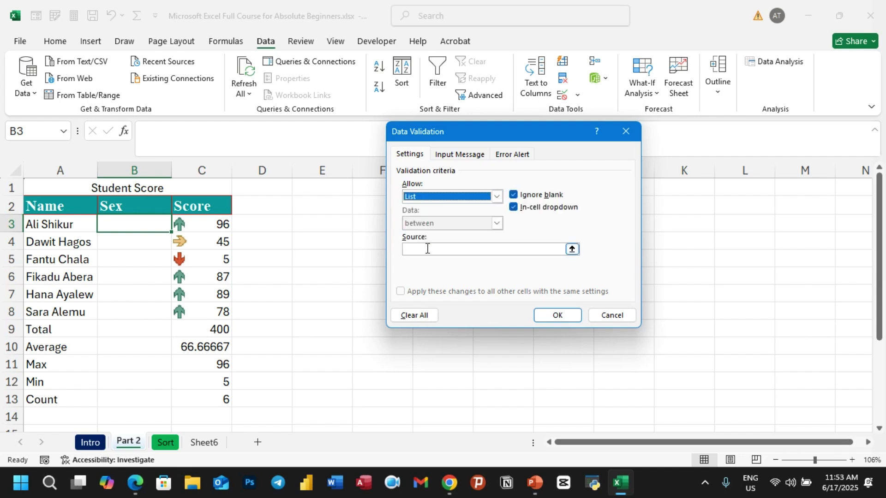
# Step: Set the list source to Female,Male, apply the validation and open the dropdown list in cell B3
pyautogui.click(425, 250)
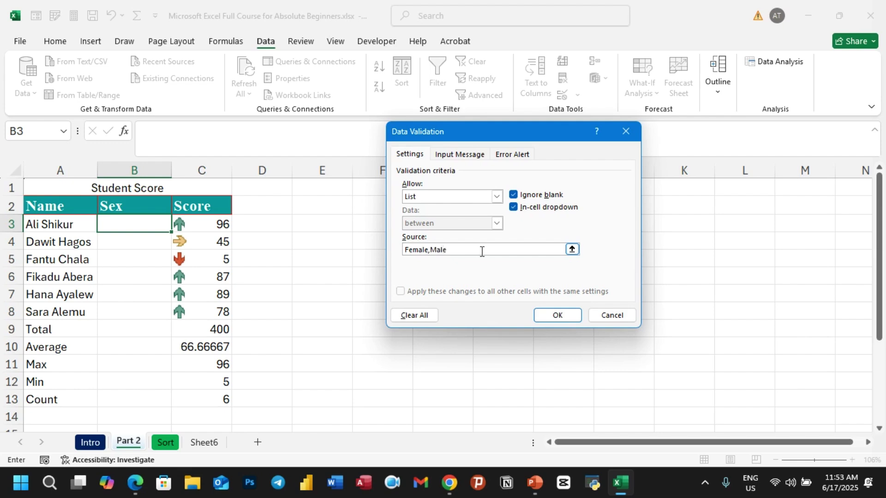
pyautogui.press('BackSpace')
pyautogui.press('BackSpace')
pyautogui.press('BackSpace')
pyautogui.press('BackSpace')
pyautogui.press('BackSpace')
pyautogui.press('BackSpace')
pyautogui.press('BackSpace')
pyautogui.press('BackSpace')
pyautogui.press('BackSpace')
pyautogui.press('BackSpace')
pyautogui.press('BackSpace')
pyautogui.click(550, 319)
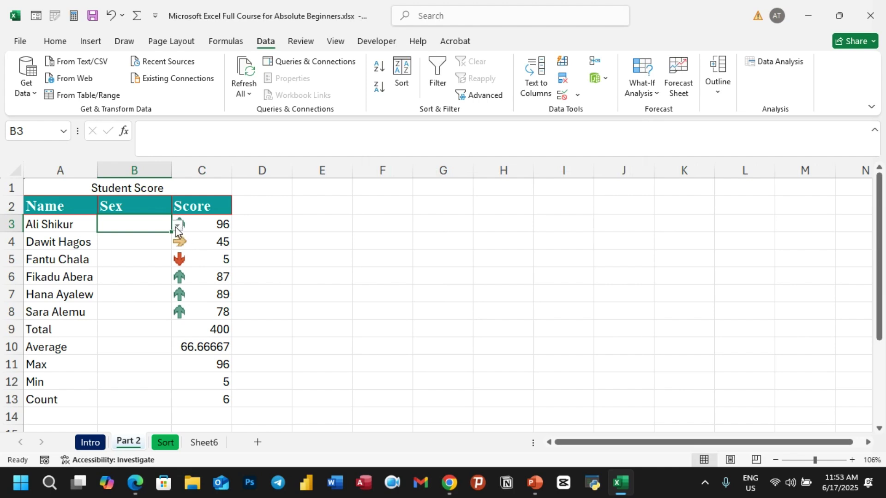
pyautogui.click(178, 226)
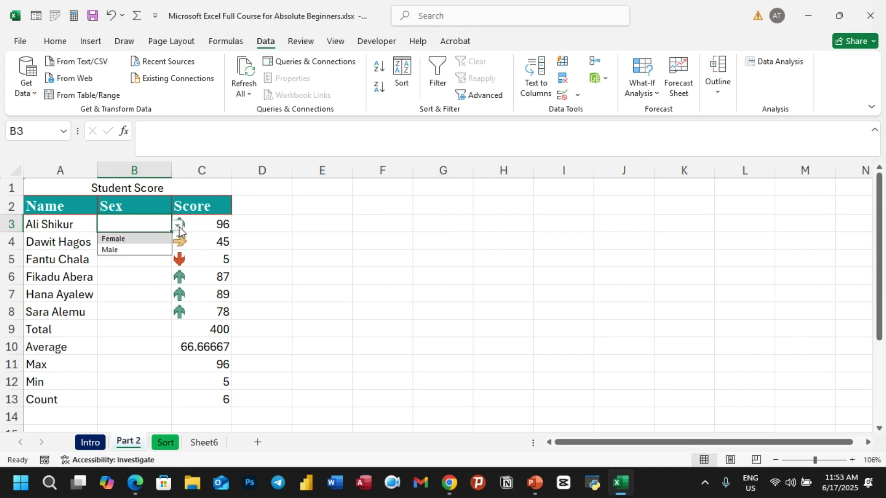
# Step: Copy the Female/Male dropdown validation from cell B3 down through B8
pyautogui.click(133, 226)
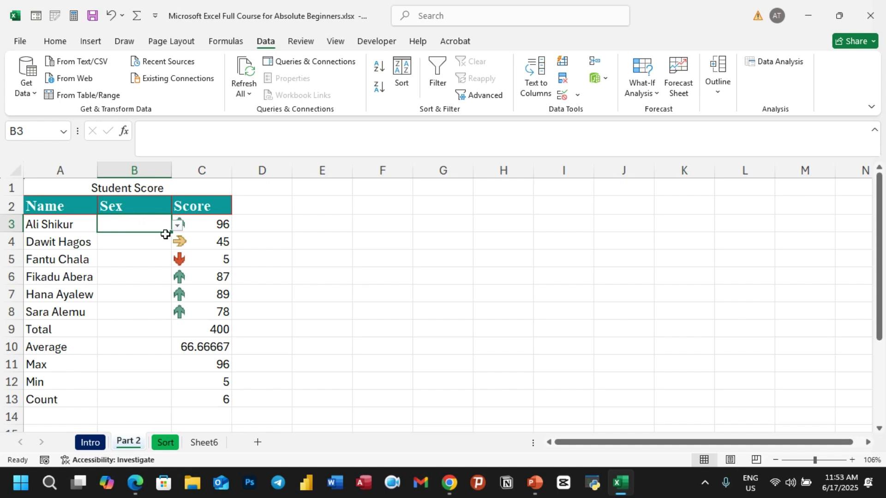
pyautogui.moveTo(172, 233); pyautogui.dragTo(168, 316)
pyautogui.click(306, 289)
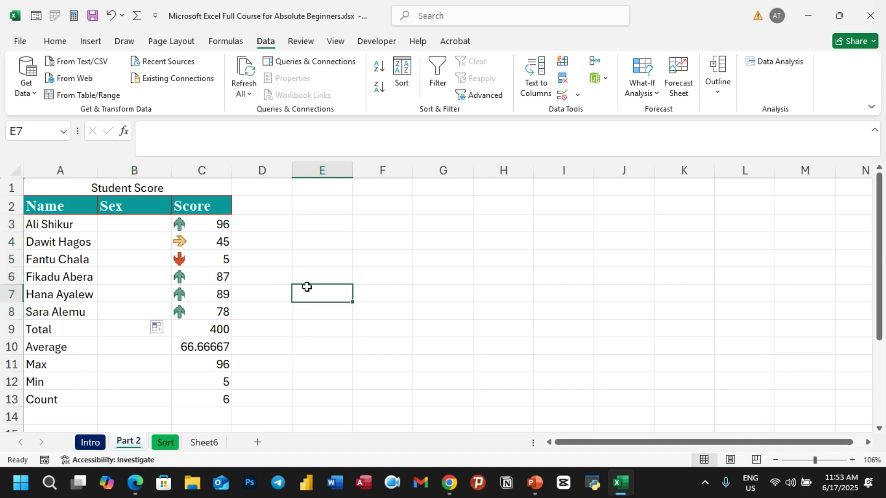
# Step: Choose Male from the dropdown lists in cells B3 and B4
pyautogui.click(153, 227)
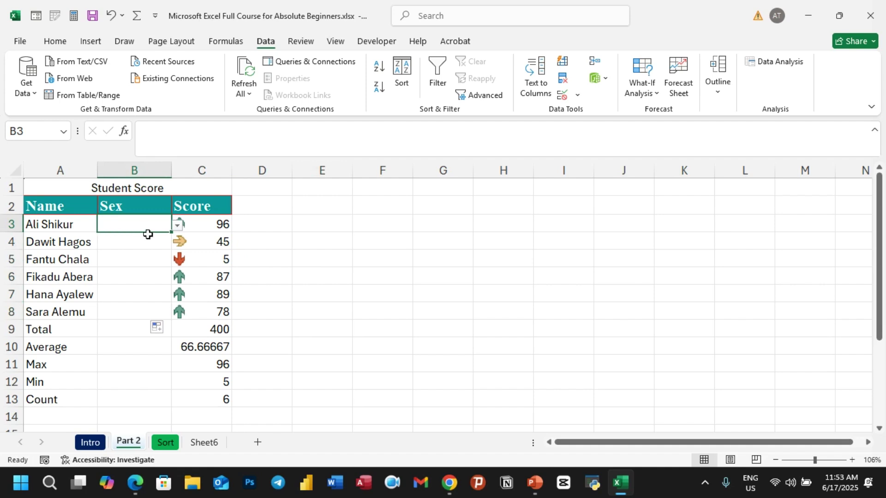
pyautogui.click(177, 227)
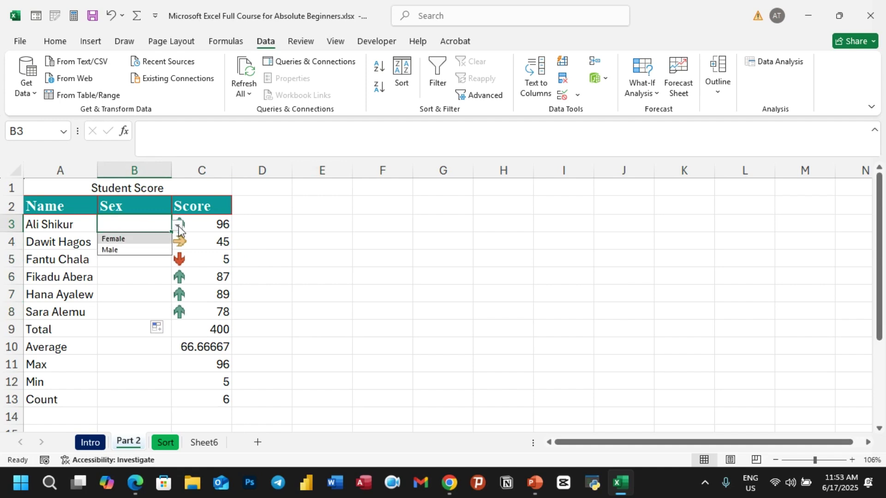
pyautogui.click(134, 249)
pyautogui.click(132, 245)
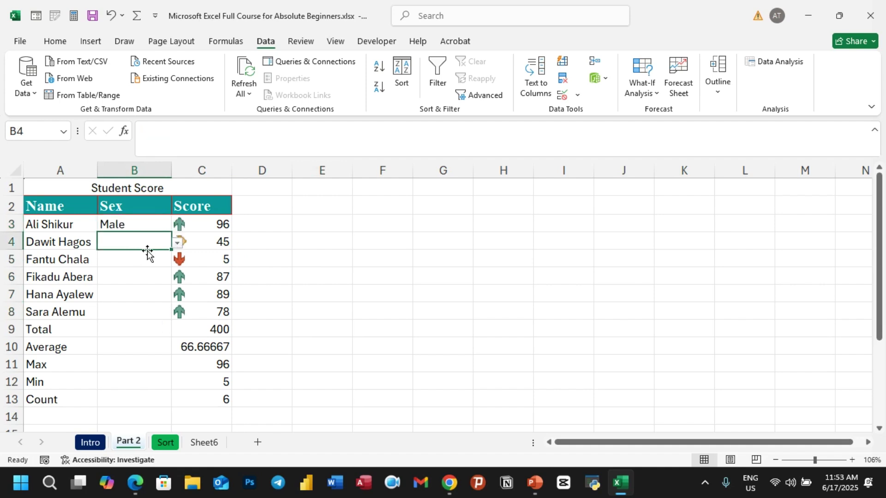
pyautogui.click(177, 244)
pyautogui.click(128, 268)
# Step: Choose Female in B5, Male in B6 and Female in B7 from their dropdown lists
pyautogui.click(129, 261)
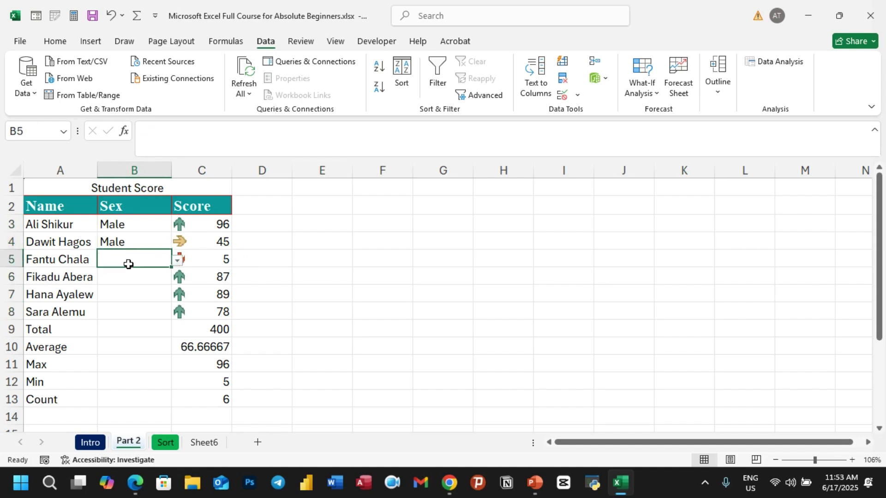
pyautogui.click(177, 261)
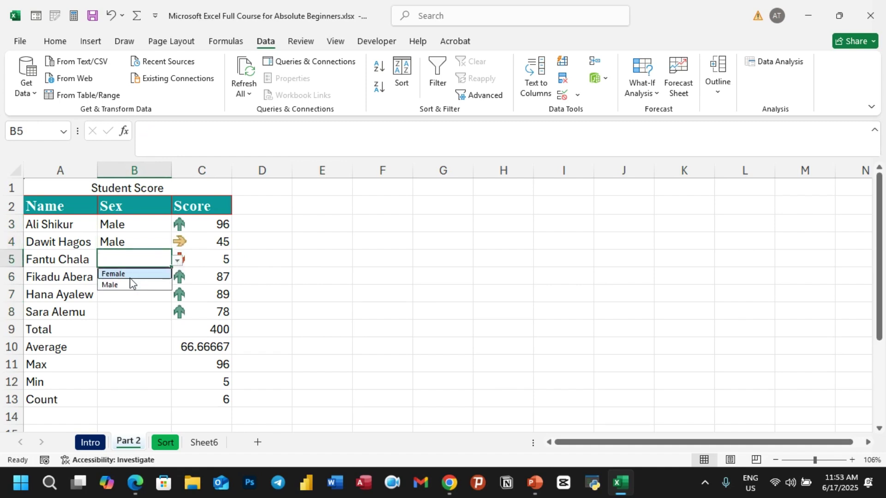
pyautogui.click(132, 277)
pyautogui.click(132, 277)
pyautogui.click(178, 278)
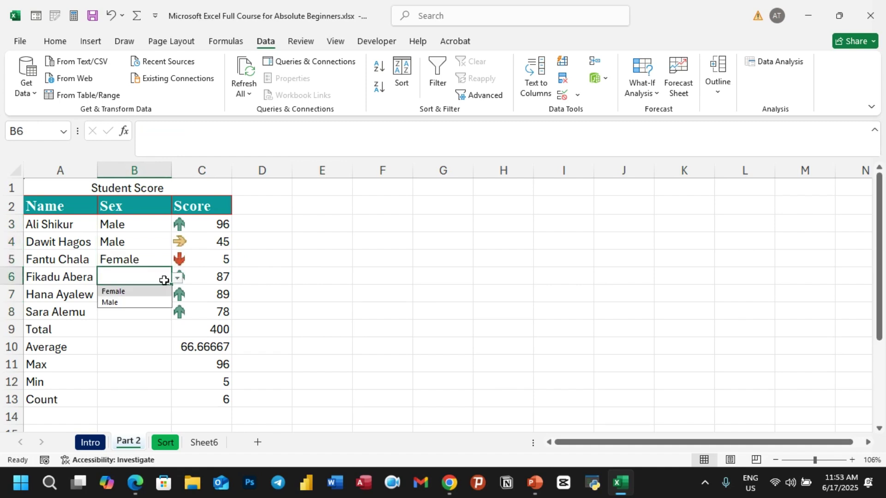
pyautogui.click(130, 301)
pyautogui.click(131, 296)
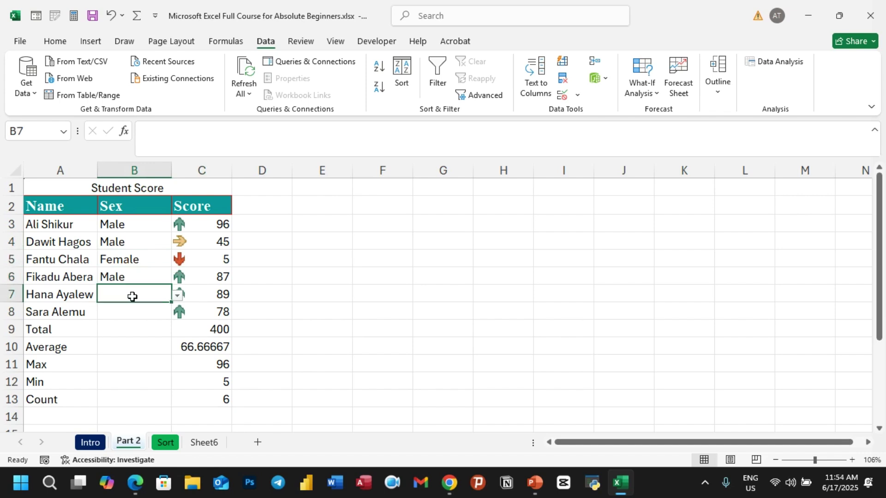
pyautogui.click(177, 295)
pyautogui.click(132, 310)
pyautogui.click(131, 310)
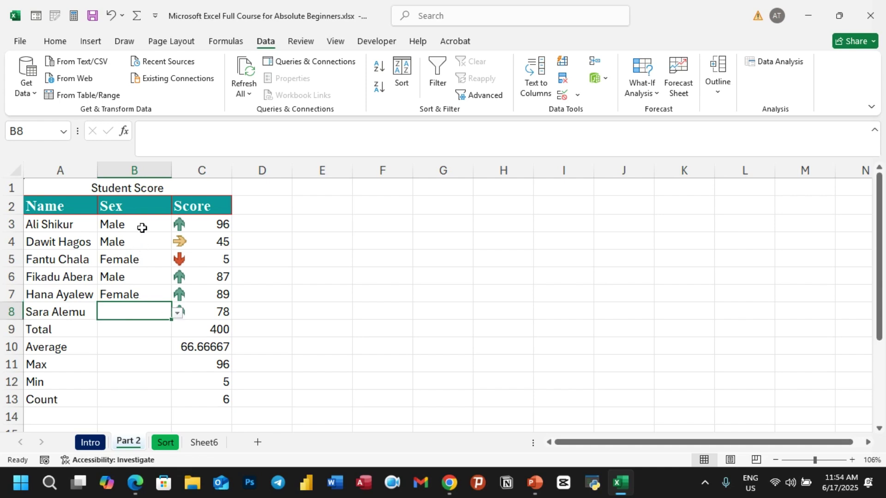
# Step: Delete the Sex entries in B3:B7 and clear all data validation from those cells
pyautogui.moveTo(141, 227); pyautogui.dragTo(148, 302)
pyautogui.press('Delete')
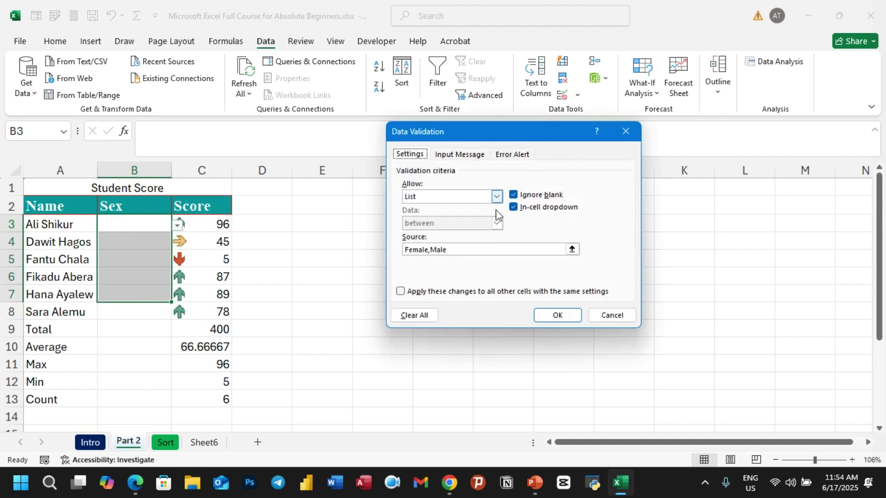
pyautogui.click(408, 316)
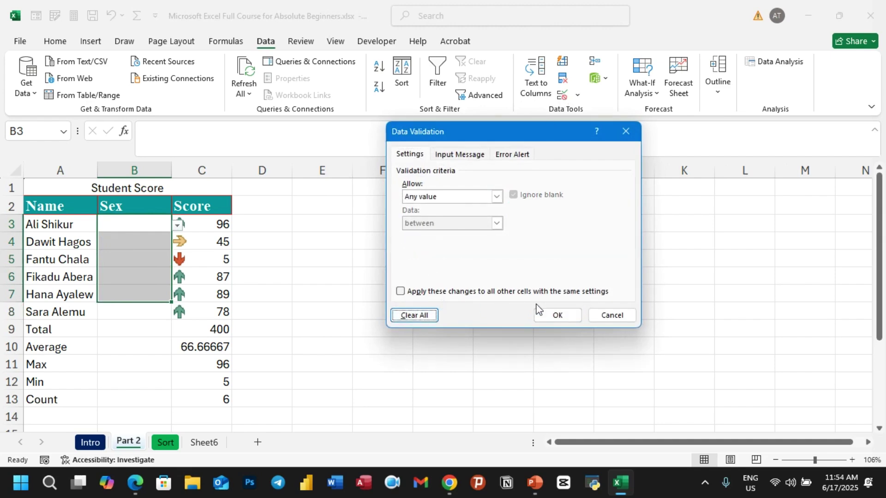
pyautogui.click(558, 314)
pyautogui.click(158, 224)
pyautogui.click(147, 278)
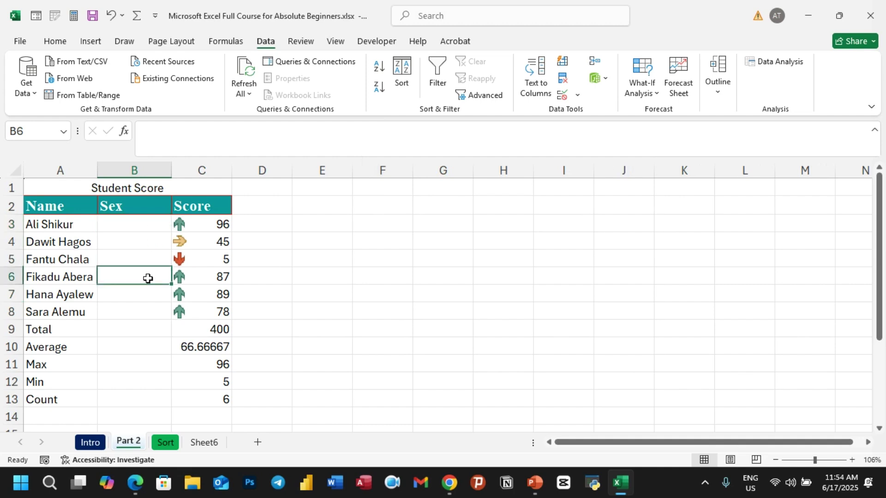
pyautogui.click(150, 309)
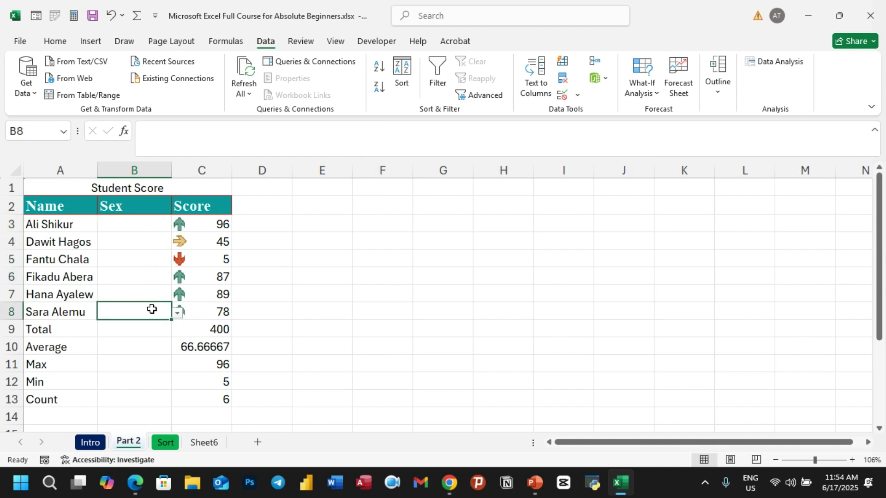
# Step: Fill the empty cell B3 down through B11 to remove the remaining dropdown validation from B8
pyautogui.click(150, 224)
pyautogui.moveTo(172, 231); pyautogui.dragTo(169, 369)
pyautogui.click(157, 329)
pyautogui.click(156, 311)
pyautogui.click(154, 280)
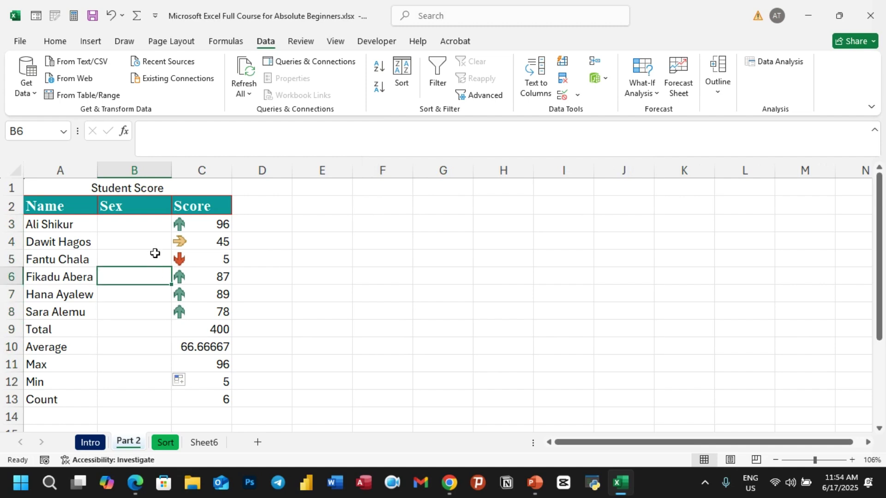
# Step: Add a List data validation to cell B3 with the Amharic source values ወንድ and ሴት
pyautogui.click(153, 225)
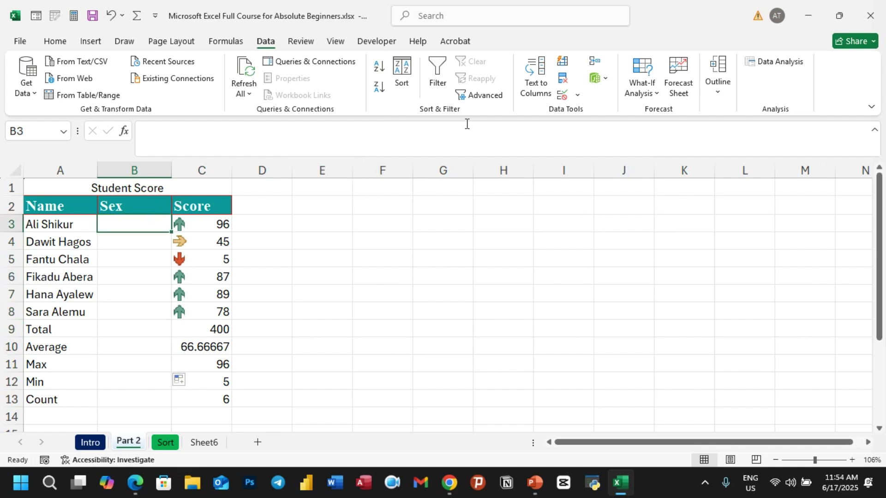
pyautogui.click(570, 96)
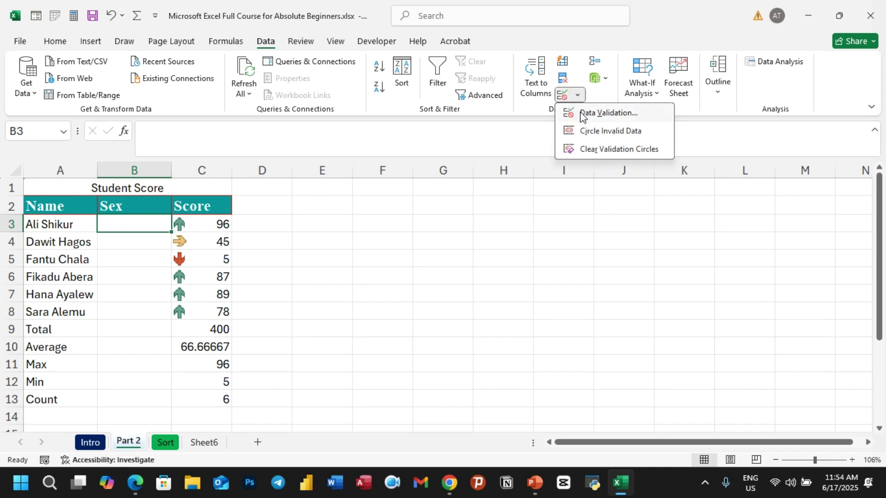
pyautogui.click(580, 112)
pyautogui.click(423, 197)
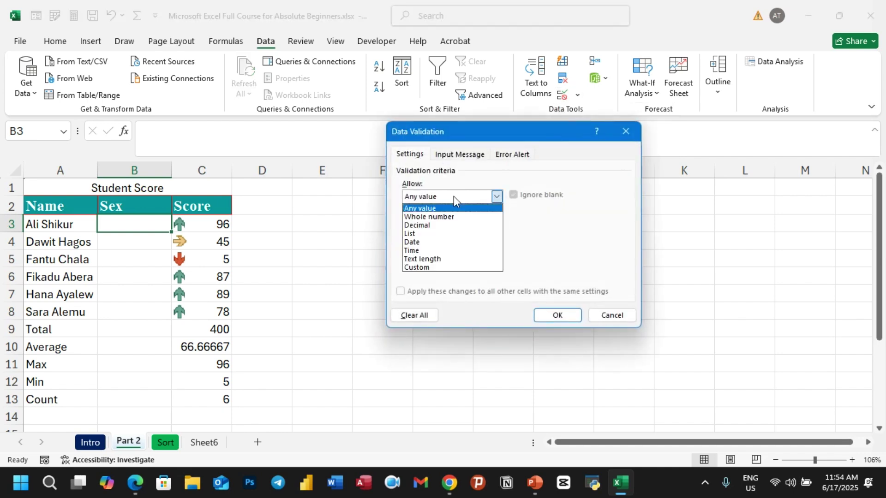
pyautogui.click(409, 234)
pyautogui.click(410, 248)
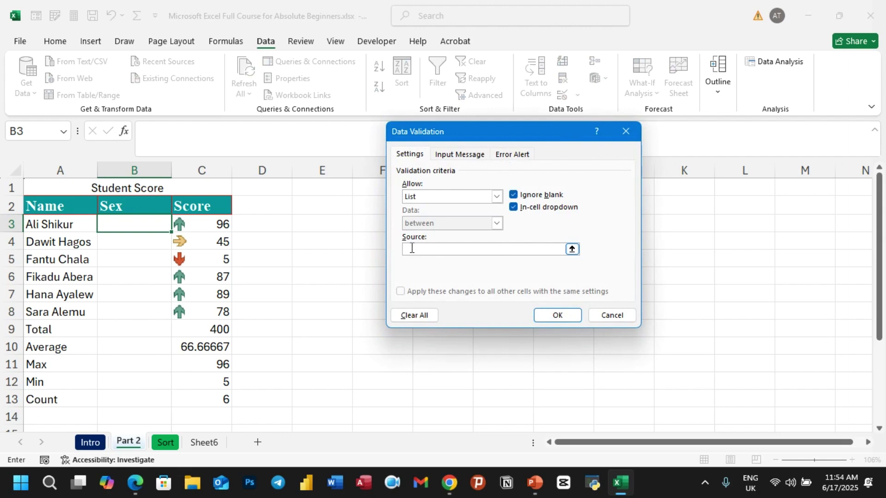
pyautogui.hotkey('alt', 'shift')
pyautogui.press('super+space')
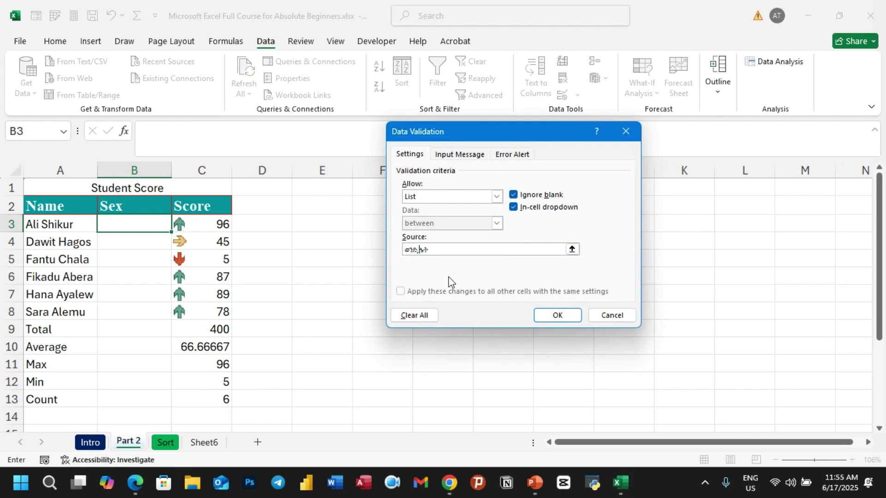
pyautogui.click(547, 318)
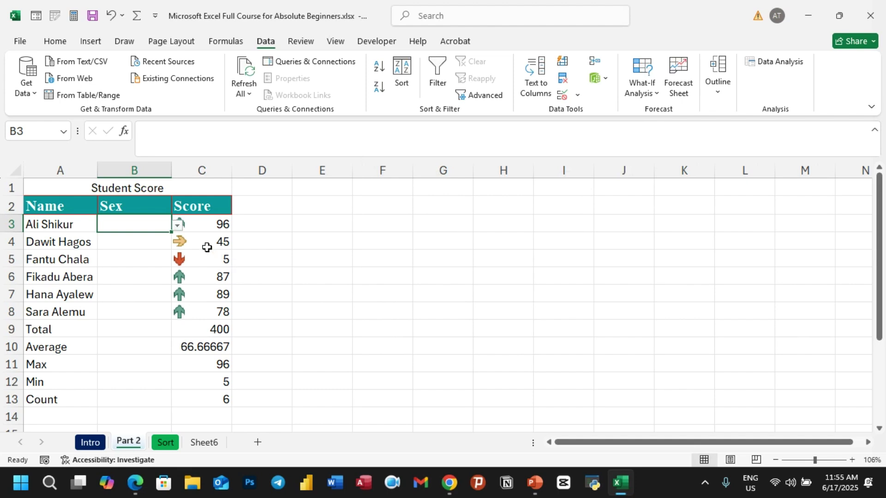
# Step: Choose ወንድ from the dropdown list in cell B3
pyautogui.click(178, 225)
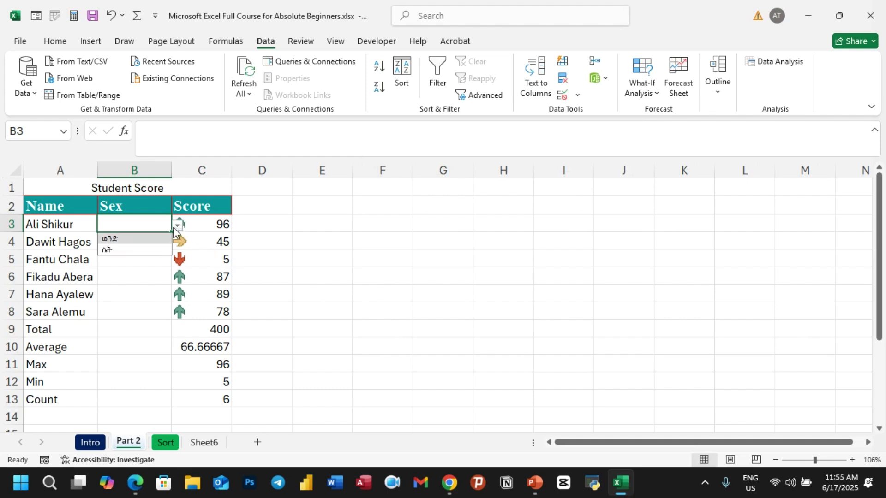
pyautogui.click(124, 239)
pyautogui.click(149, 240)
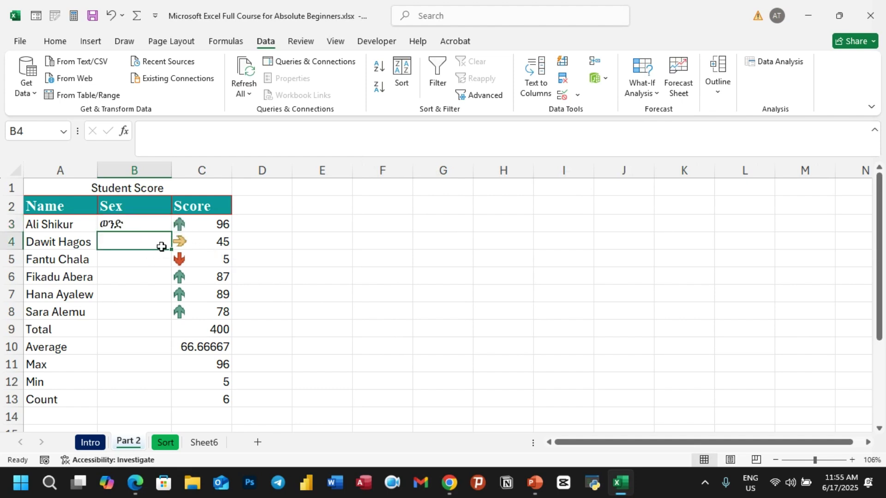
# Step: Clear the entry in B3 and copy its Amharic dropdown validation down through B8
pyautogui.click(156, 224)
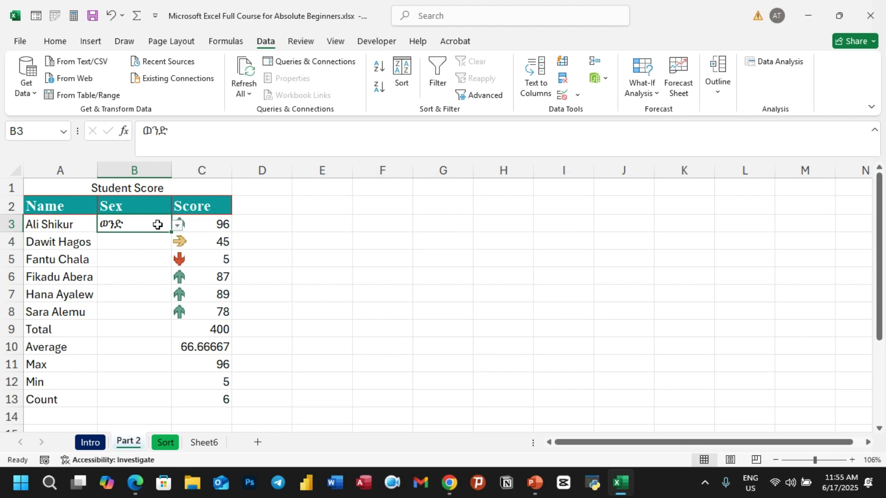
pyautogui.press('BackSpace')
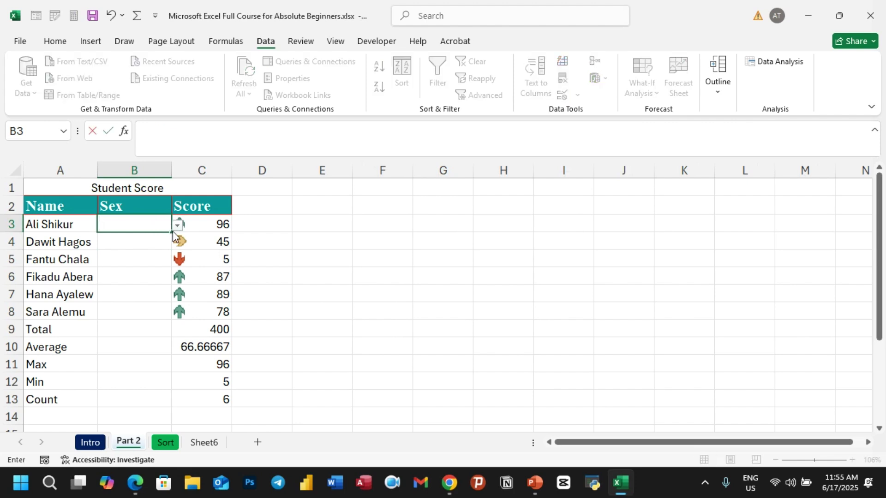
pyautogui.moveTo(173, 235); pyautogui.dragTo(172, 320)
# Step: Choose ወንድ in B3 and B4 and ሴት in B5 from their dropdown lists
pyautogui.click(157, 223)
pyautogui.click(178, 225)
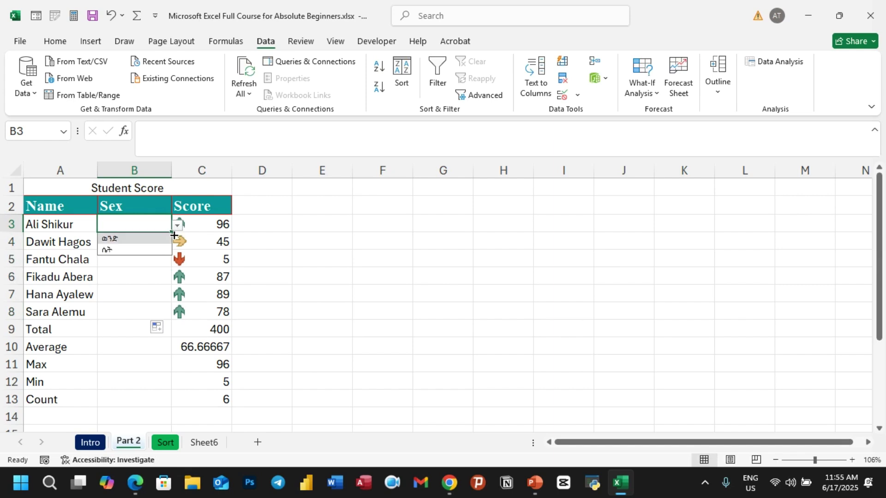
pyautogui.click(128, 240)
pyautogui.click(128, 243)
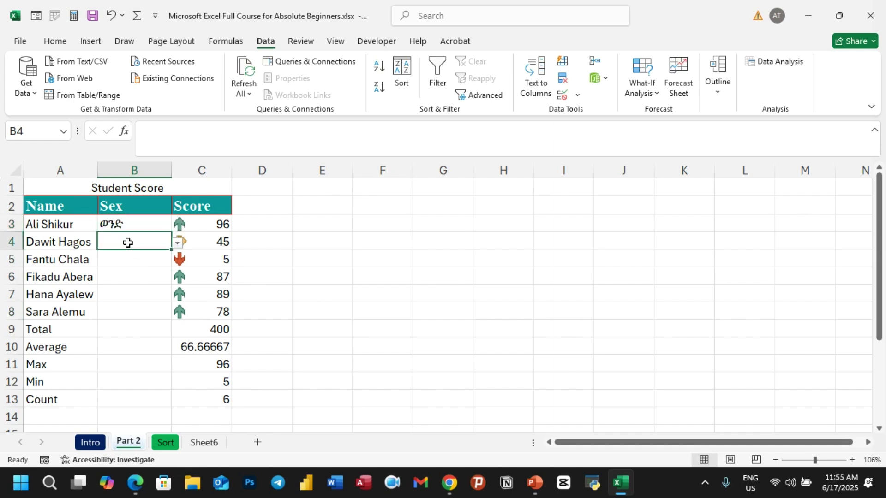
pyautogui.click(180, 242)
pyautogui.click(157, 242)
pyautogui.click(177, 242)
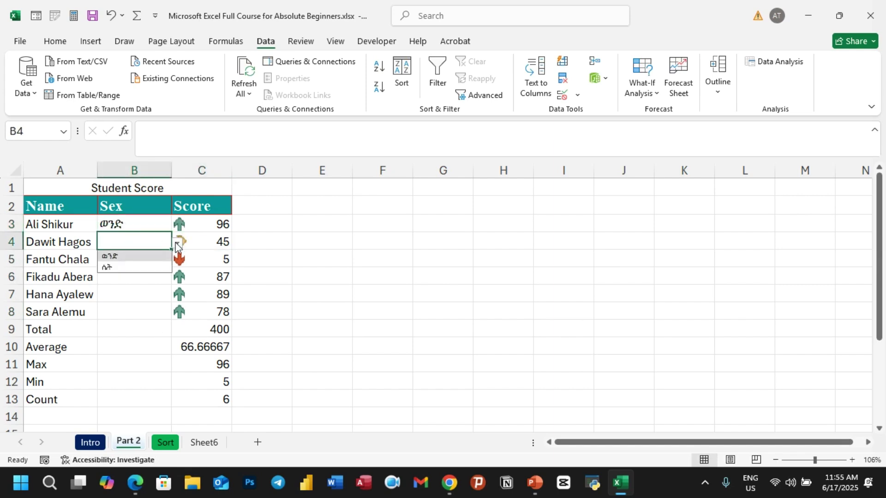
pyautogui.click(138, 253)
pyautogui.click(141, 261)
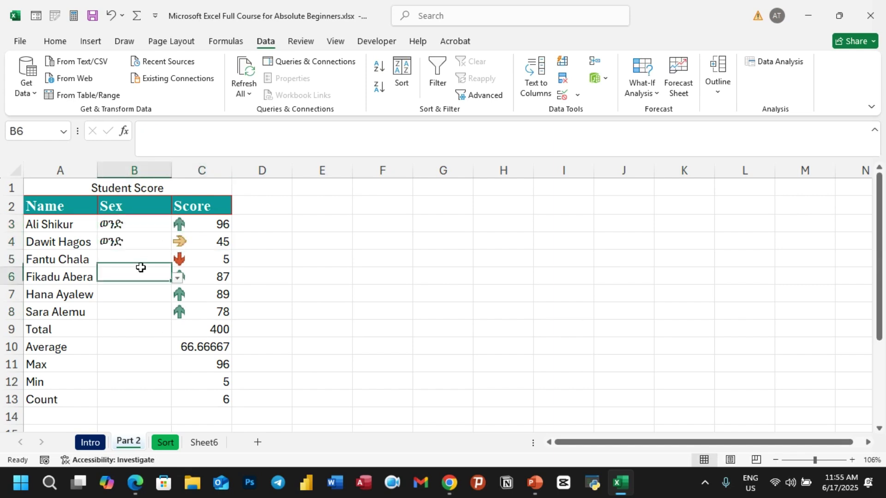
pyautogui.click(177, 261)
pyautogui.click(120, 286)
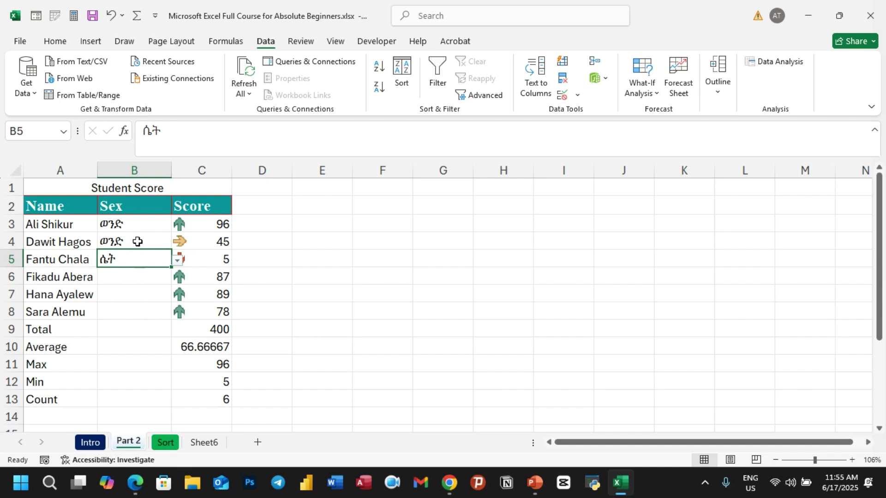
# Step: Delete the Amharic entries from cells B3:B5
pyautogui.moveTo(137, 227); pyautogui.dragTo(134, 262)
pyautogui.press('Delete')
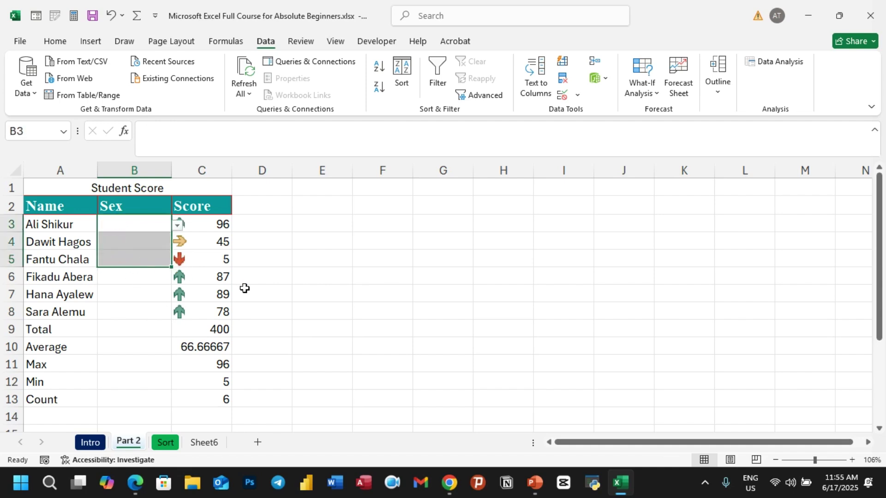
# Step: Place the department names, from Human Resources (HR) to Information Technology (IT), in J3:J8 and select the range
pyautogui.click(613, 222)
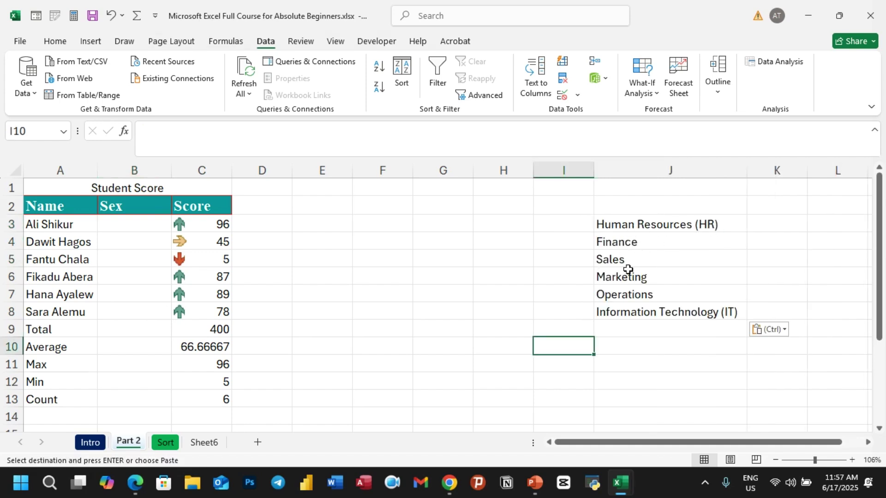
pyautogui.moveTo(638, 224); pyautogui.dragTo(646, 310)
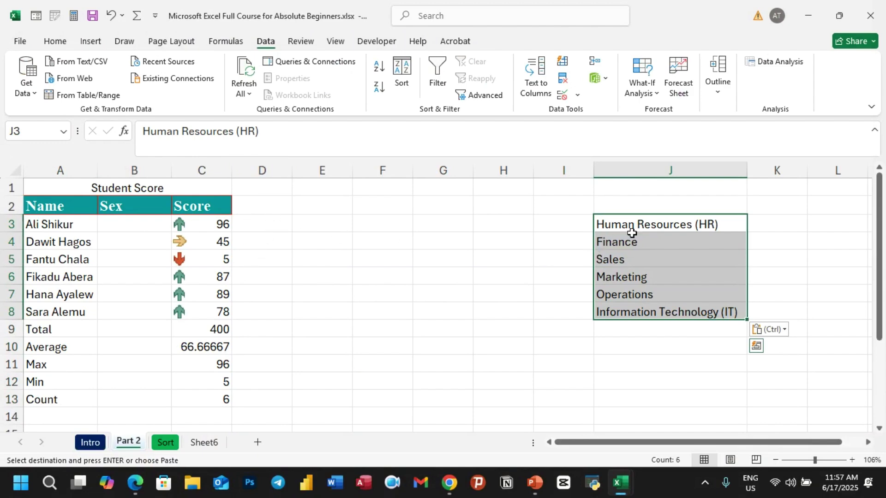
# Step: Change the header in B2 to Dep
pyautogui.click(137, 212)
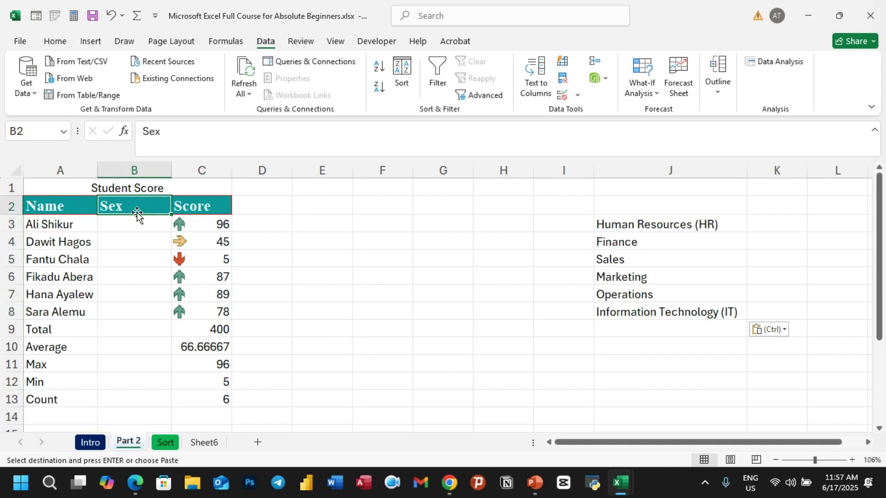
pyautogui.write('De')
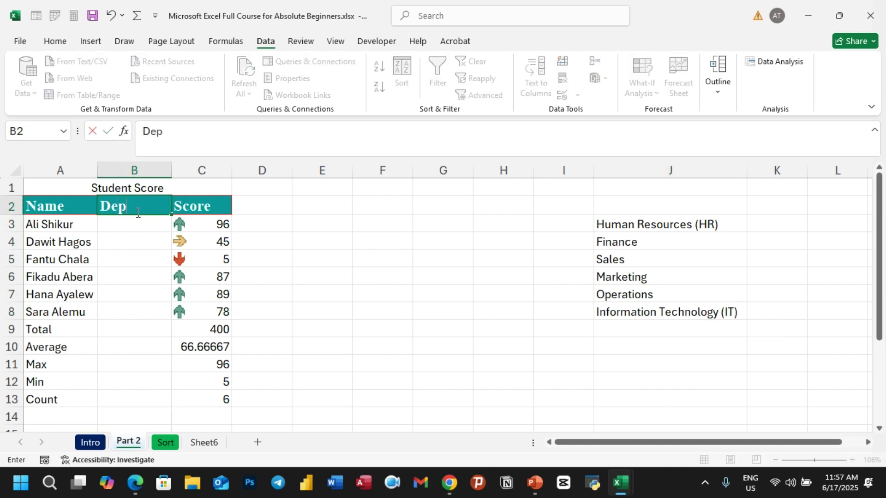
pyautogui.write('p')
pyautogui.press('Return')
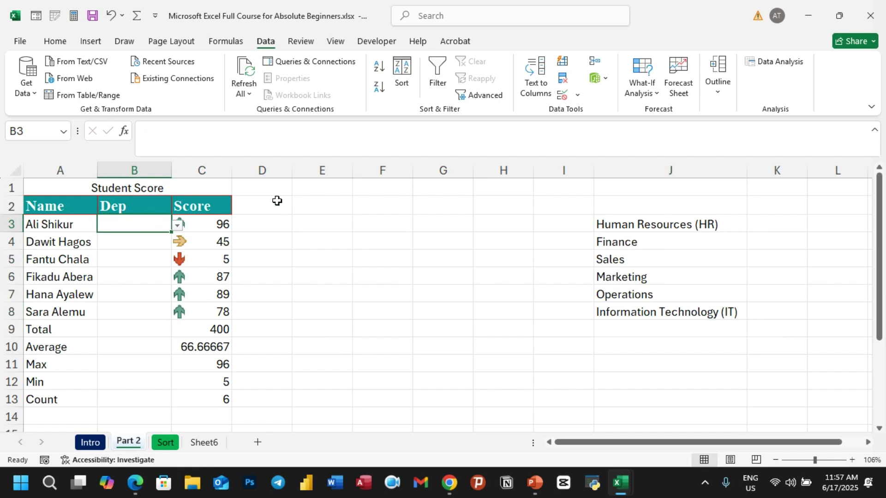
# Step: Clear all data validation settings from B3:B12, extending the operation to the cells without validation
pyautogui.moveTo(148, 223); pyautogui.dragTo(150, 378)
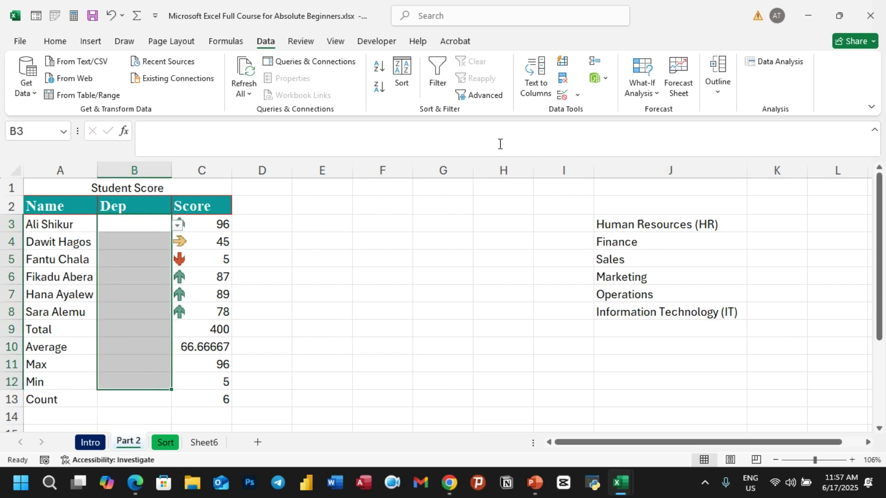
pyautogui.click(561, 94)
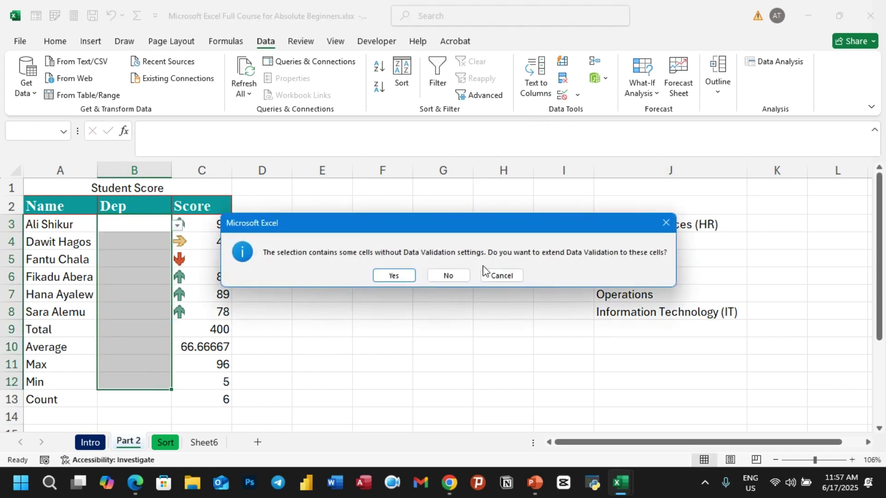
pyautogui.click(397, 277)
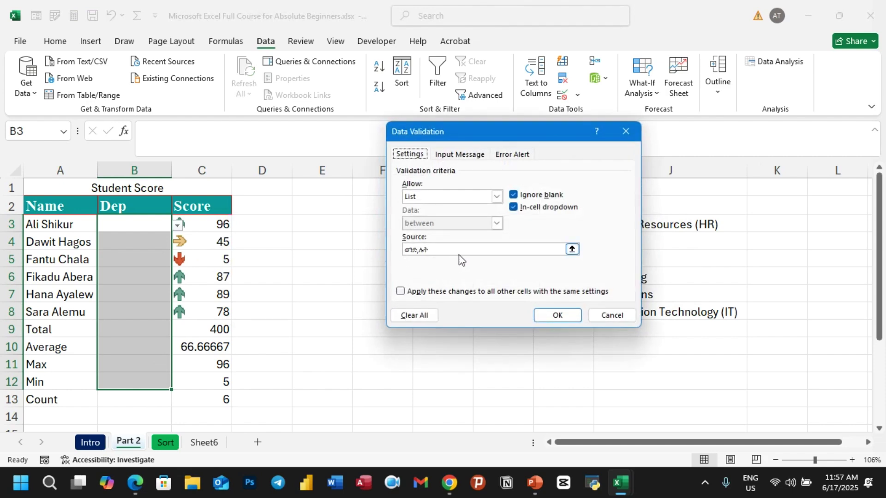
pyautogui.click(412, 316)
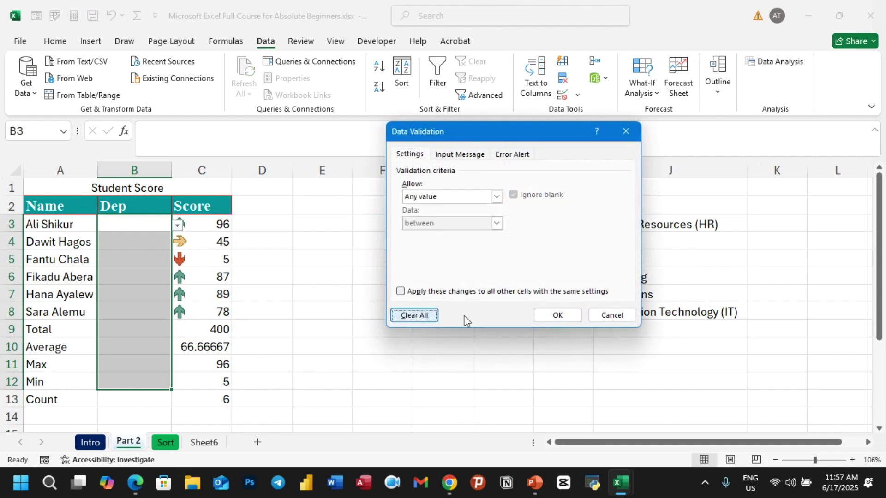
pyautogui.click(558, 315)
pyautogui.click(355, 297)
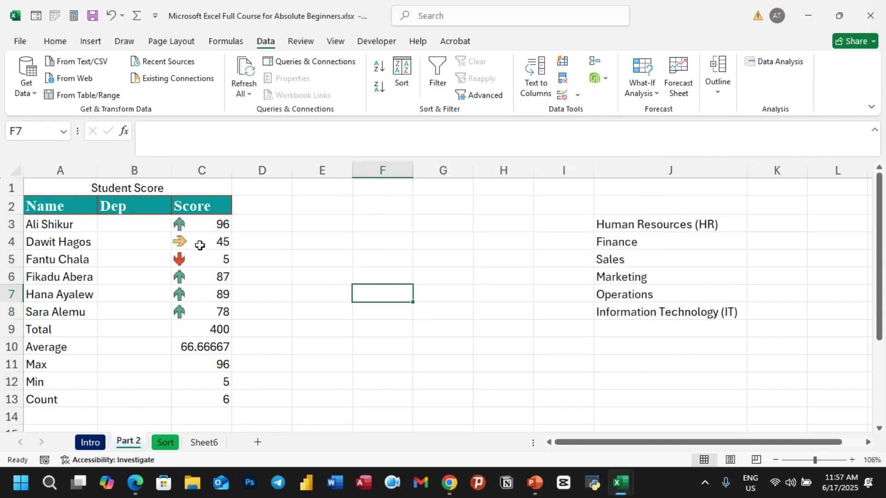
# Step: Apply List data validation to B3, using the department names in J3:J8 as the source
pyautogui.click(129, 224)
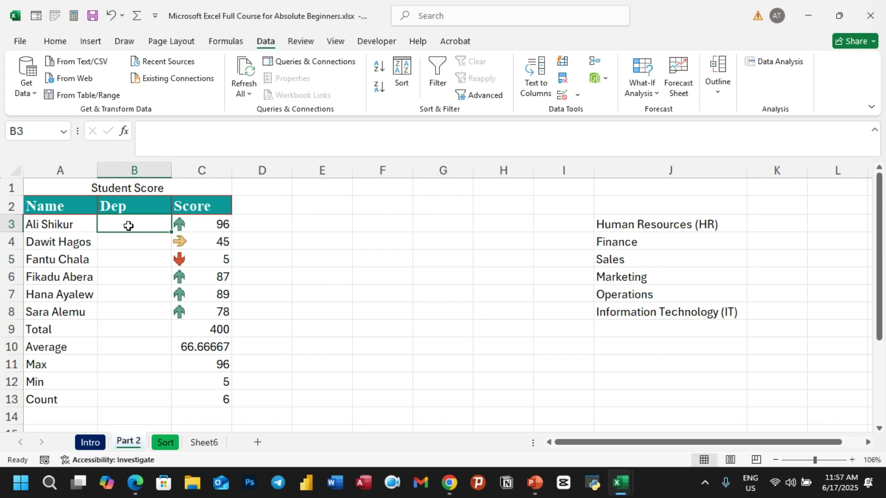
pyautogui.click(562, 95)
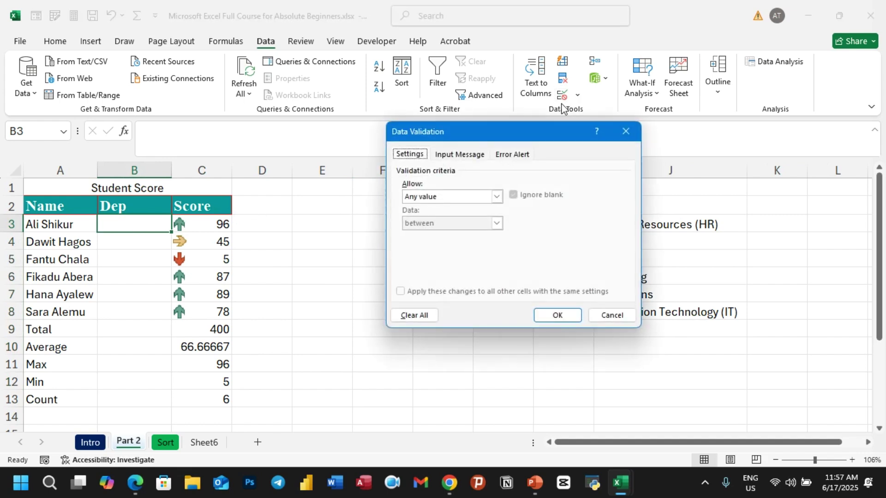
pyautogui.click(496, 197)
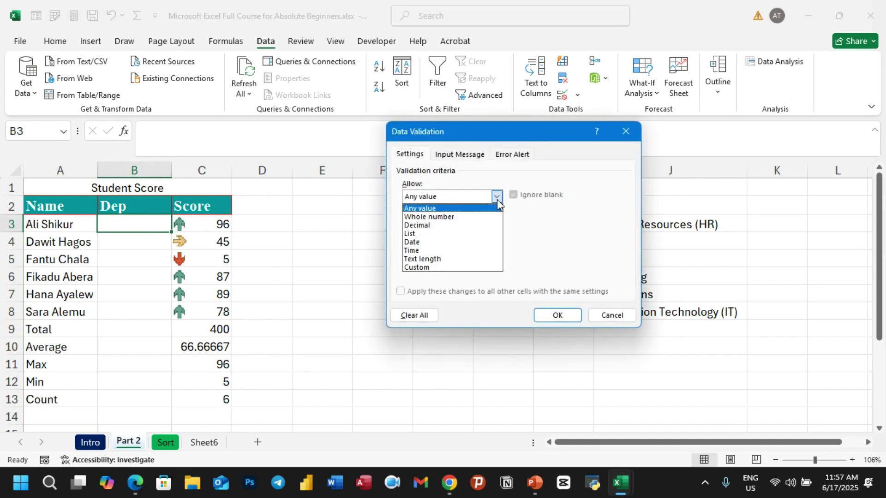
pyautogui.click(414, 234)
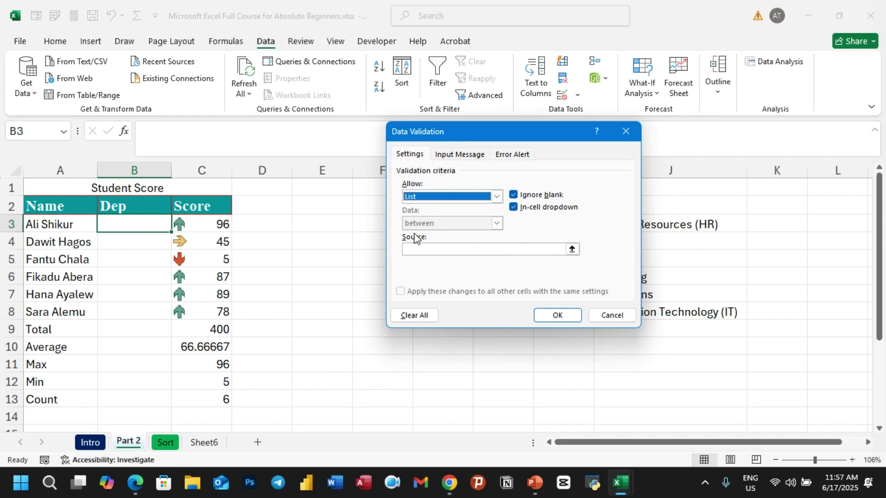
pyautogui.moveTo(478, 139); pyautogui.dragTo(372, 133)
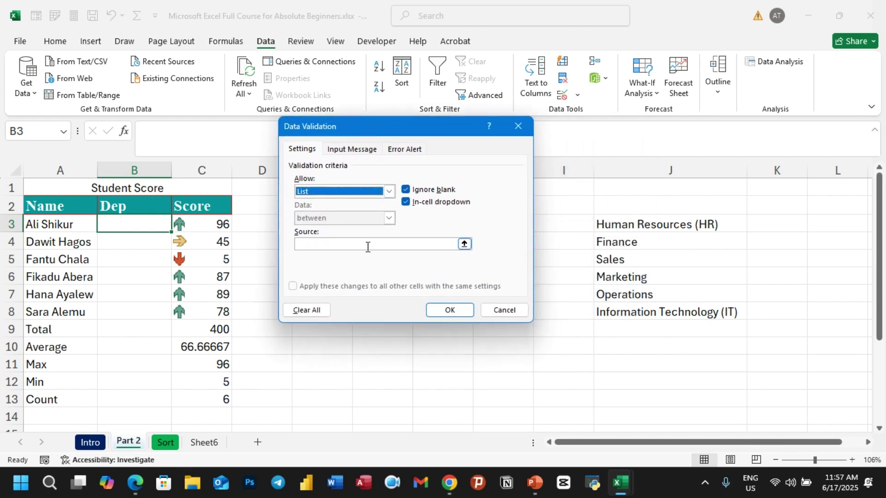
pyautogui.click(334, 244)
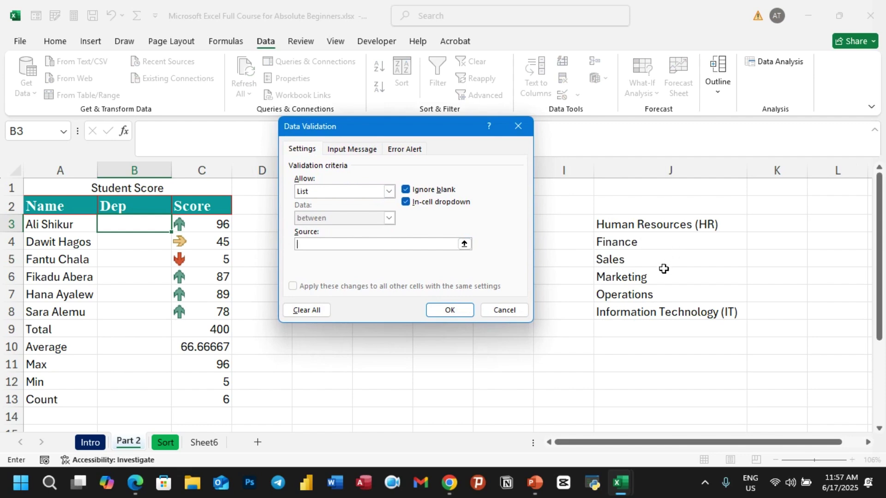
pyautogui.click(464, 244)
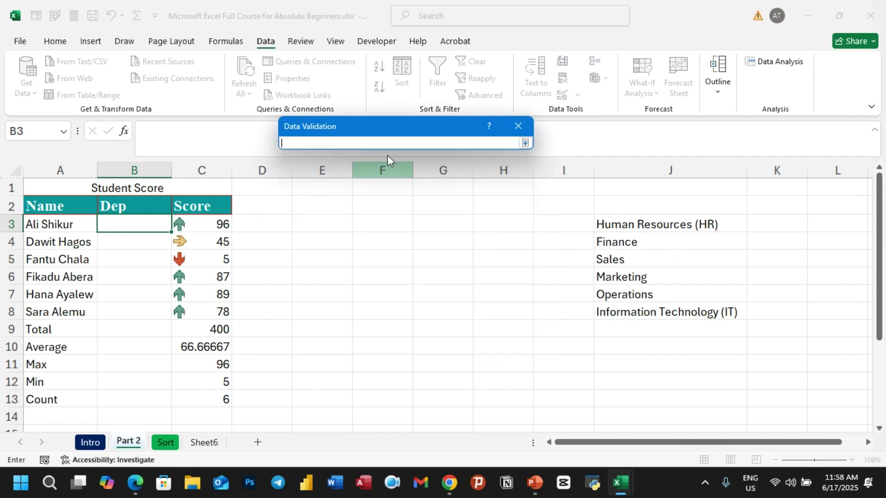
pyautogui.moveTo(604, 223); pyautogui.dragTo(666, 304)
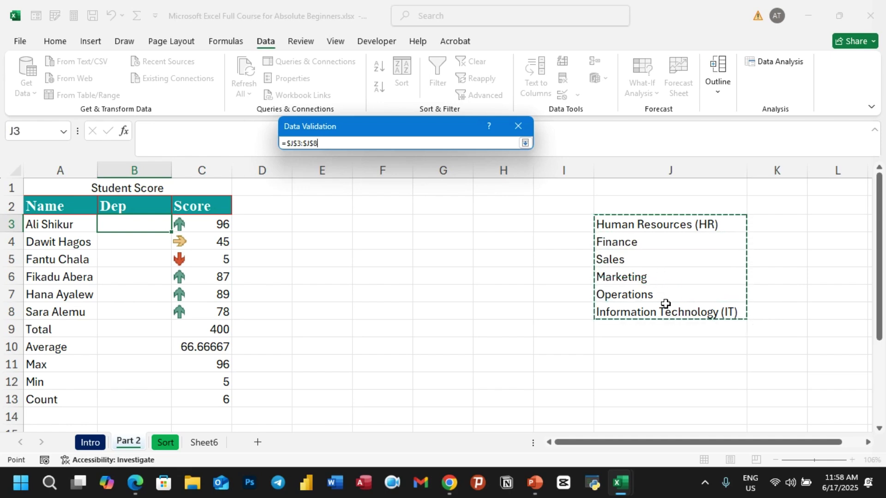
pyautogui.click(524, 144)
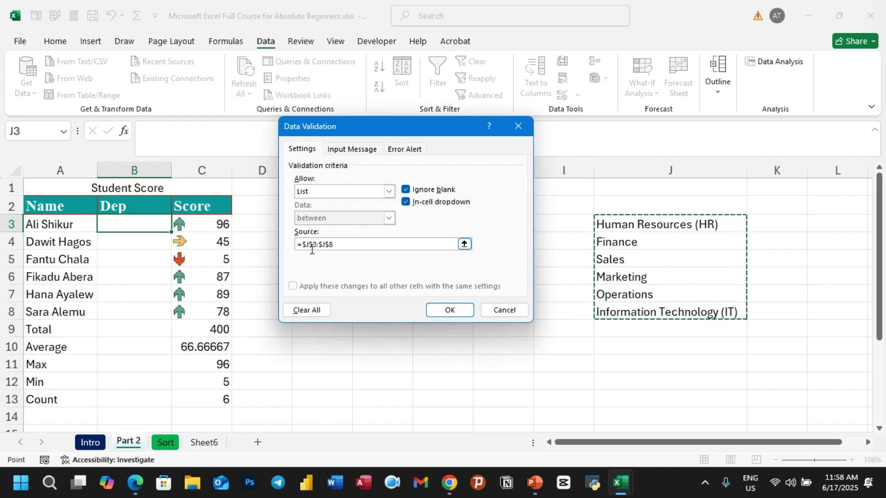
pyautogui.click(449, 310)
pyautogui.click(447, 310)
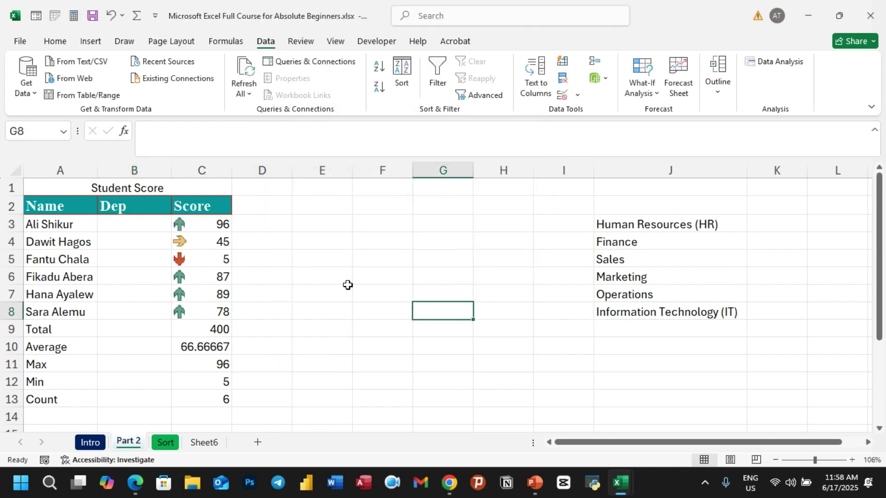
# Step: Choose Finance from the department dropdown in B3 to test it
pyautogui.click(167, 229)
pyautogui.click(177, 226)
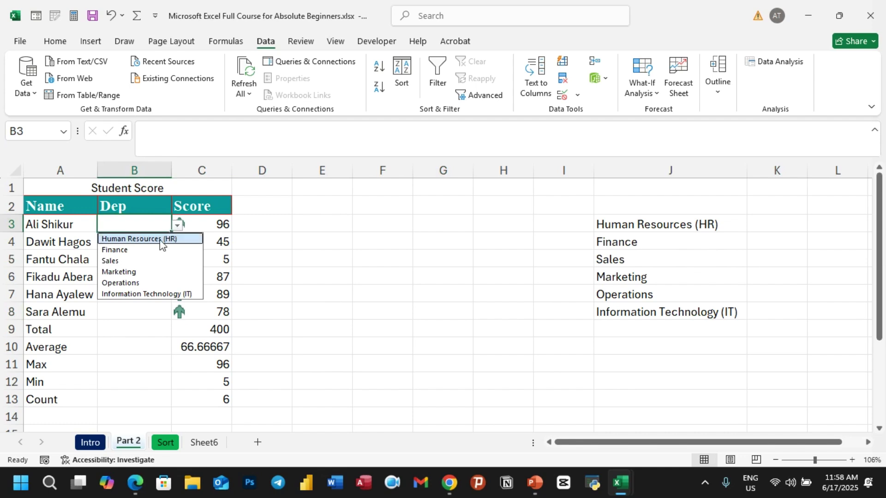
pyautogui.click(115, 249)
pyautogui.click(115, 248)
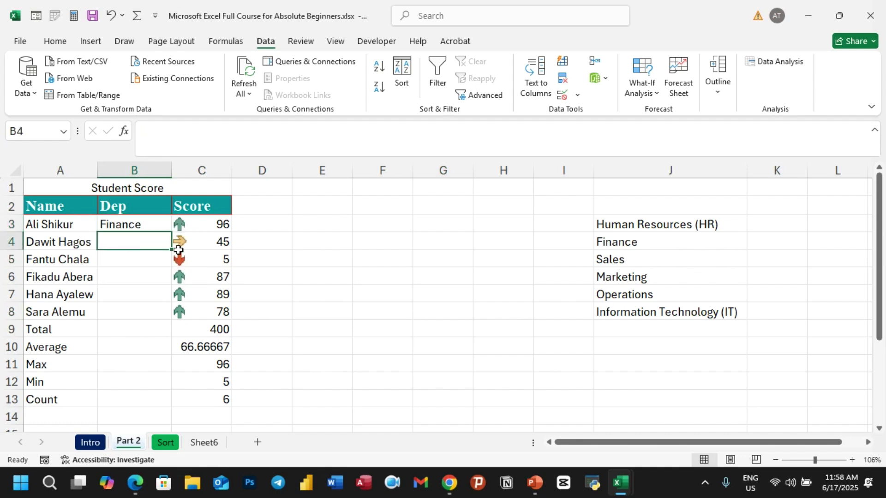
# Step: Clear the entry in B3 and copy its department dropdown validation down through B8
pyautogui.click(159, 227)
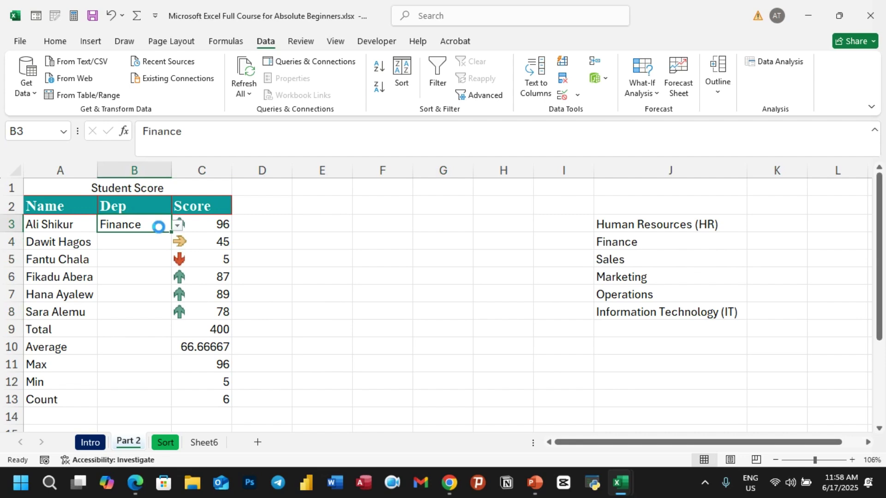
pyautogui.press('Delete')
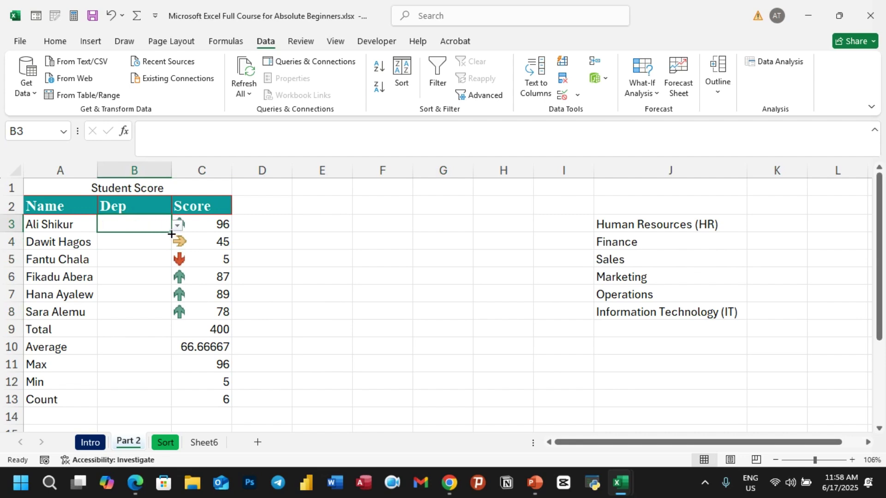
pyautogui.moveTo(171, 234); pyautogui.dragTo(160, 312)
# Step: Choose Finance in B3, Human Resources (HR) in B4 and Marketing in B5 from their dropdown lists
pyautogui.click(161, 225)
pyautogui.click(178, 225)
pyautogui.click(179, 250)
pyautogui.press('Return')
pyautogui.click(178, 243)
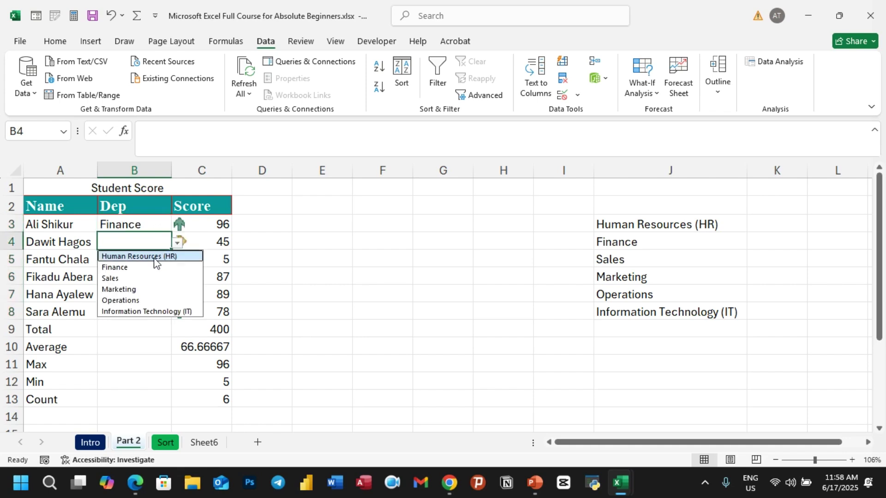
pyautogui.click(152, 256)
pyautogui.press('Return')
pyautogui.click(178, 262)
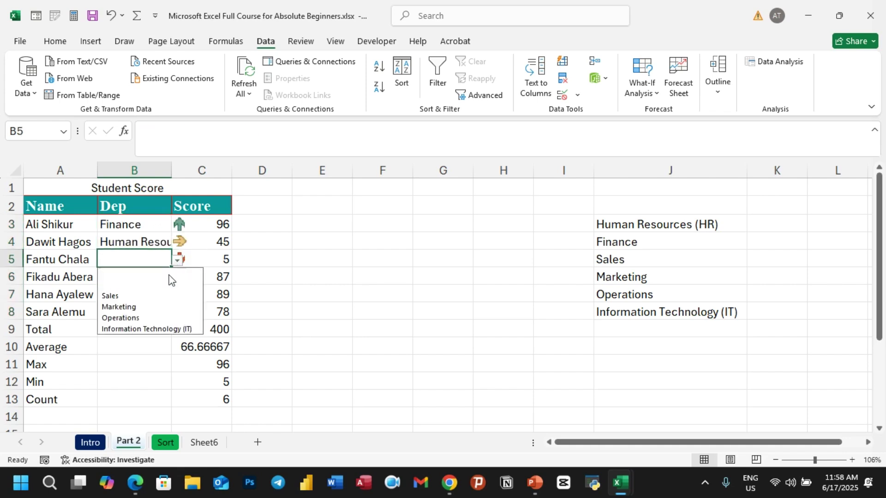
pyautogui.click(140, 306)
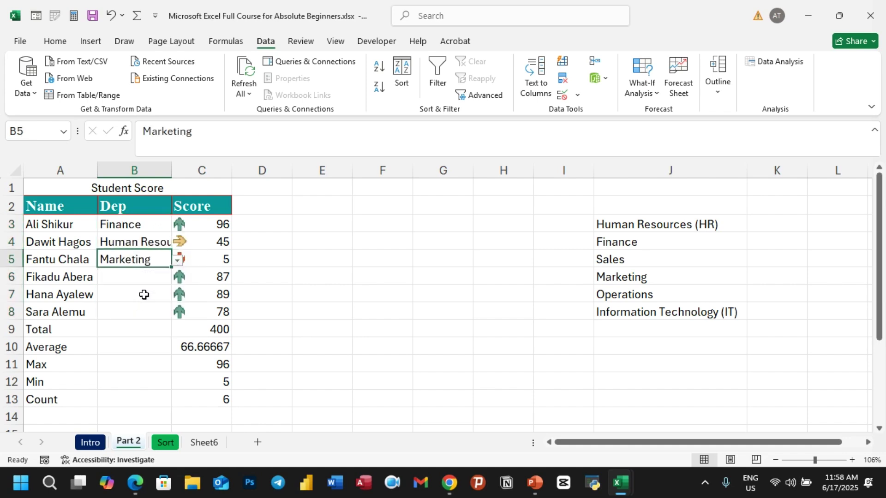
# Step: Widen column B to fit the full Human Resources (HR) entry
pyautogui.doubleClick(172, 171)
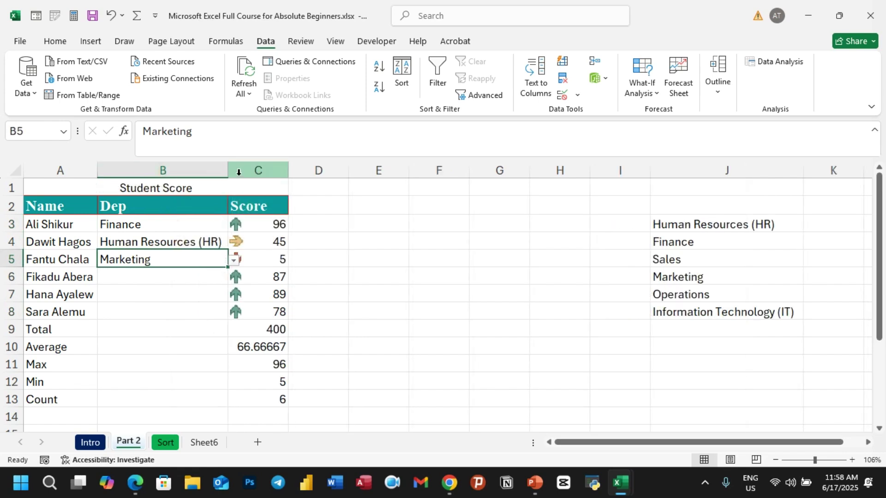
pyautogui.moveTo(232, 174)
pyautogui.mouseDown()
pyautogui.moveTo(174, 175)
pyautogui.moveTo(222, 179)
pyautogui.mouseUp()
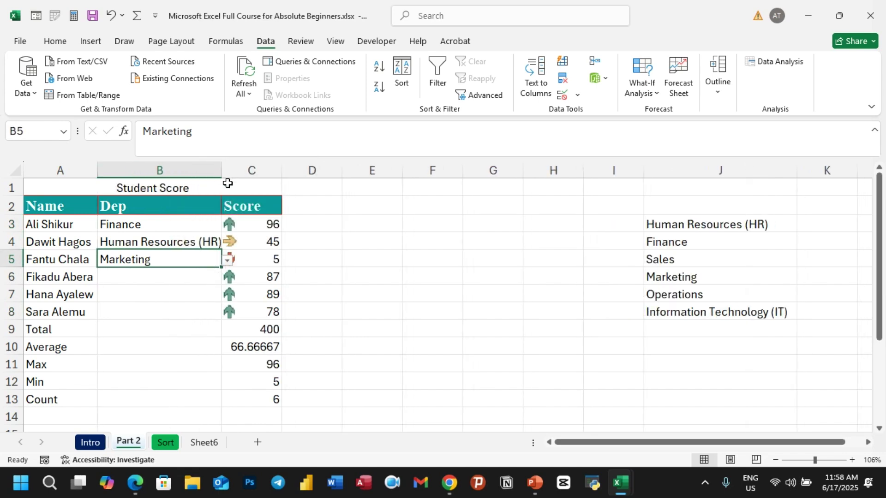
pyautogui.click(369, 290)
# Step: Choose Operations from the department dropdown in B6
pyautogui.click(142, 271)
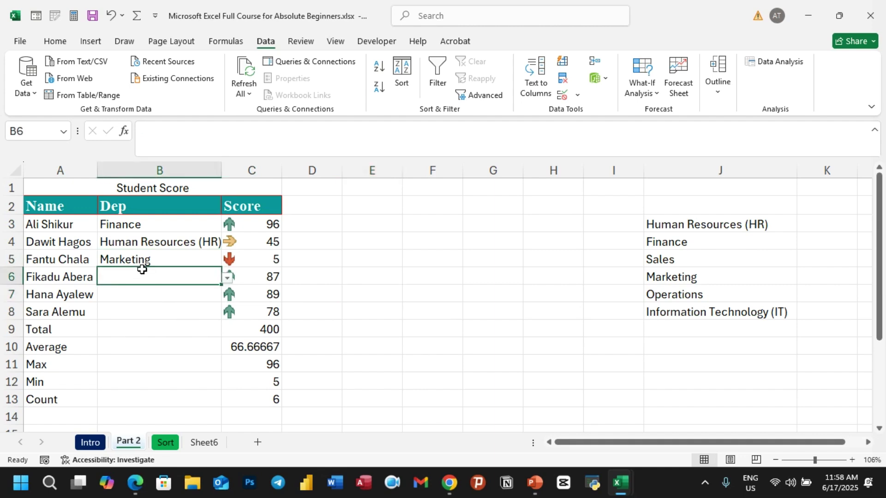
pyautogui.click(227, 278)
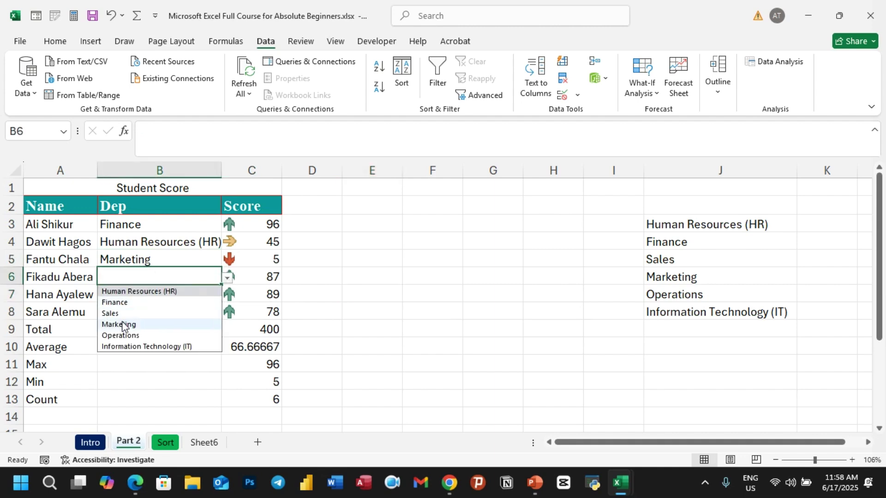
pyautogui.click(120, 336)
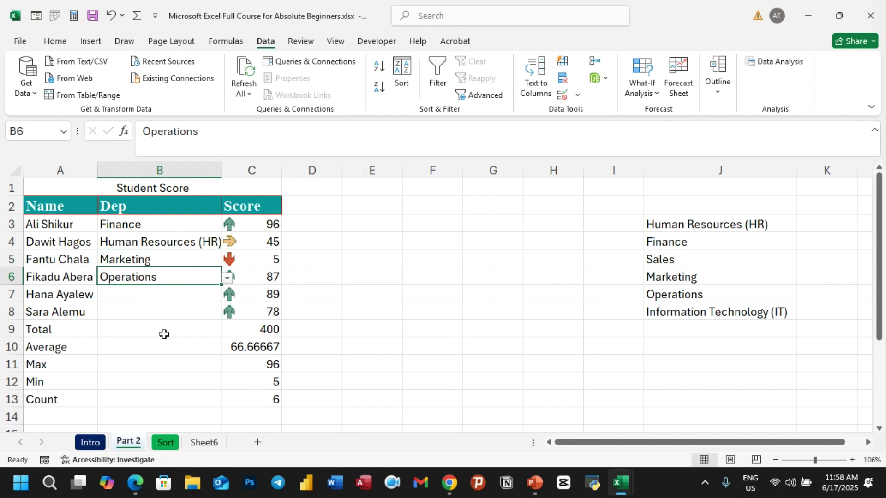
pyautogui.click(368, 324)
# Step: Hide column J, which holds the source list of department names
pyautogui.click(692, 161)
pyautogui.rightClick(692, 164)
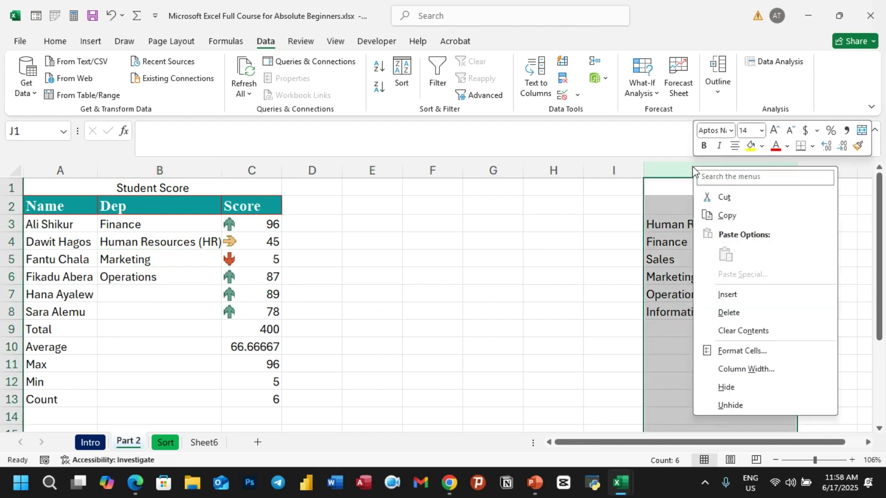
pyautogui.click(726, 390)
pyautogui.click(589, 312)
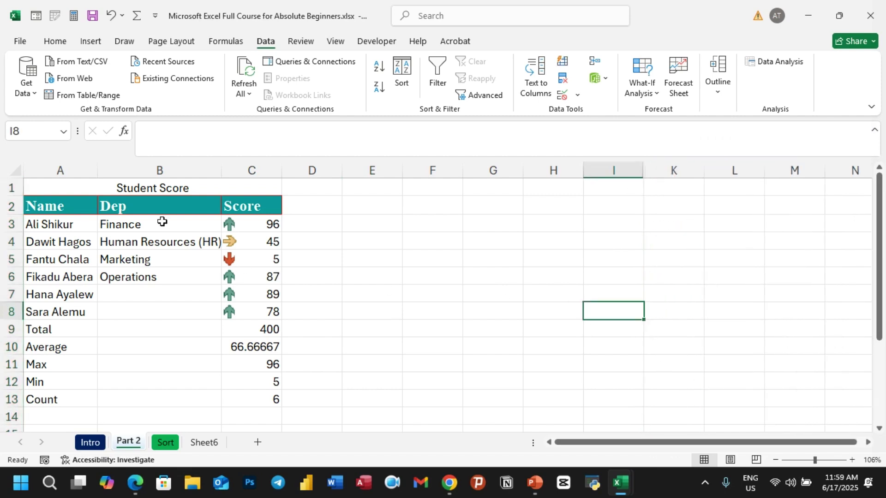
# Step: Choose Sales from the department dropdown in B7
pyautogui.click(166, 294)
pyautogui.click(229, 298)
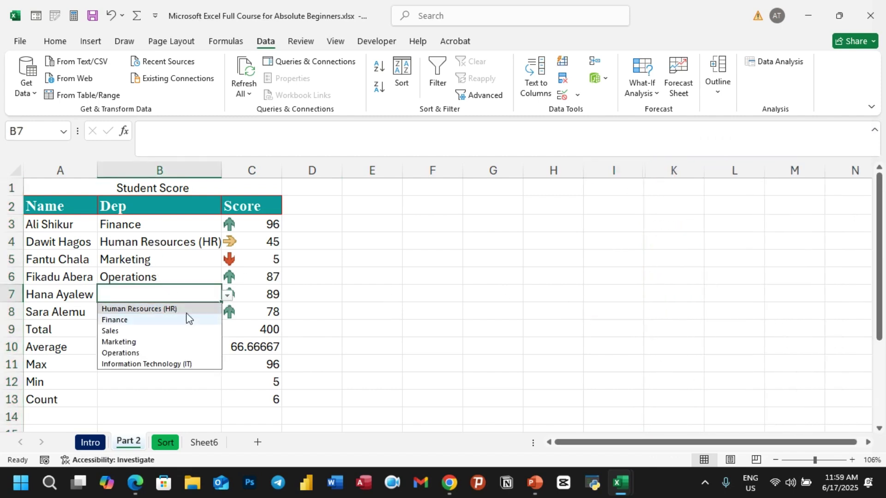
pyautogui.click(133, 332)
# Step: Add an Age column header in D2 beside Score
pyautogui.click(309, 207)
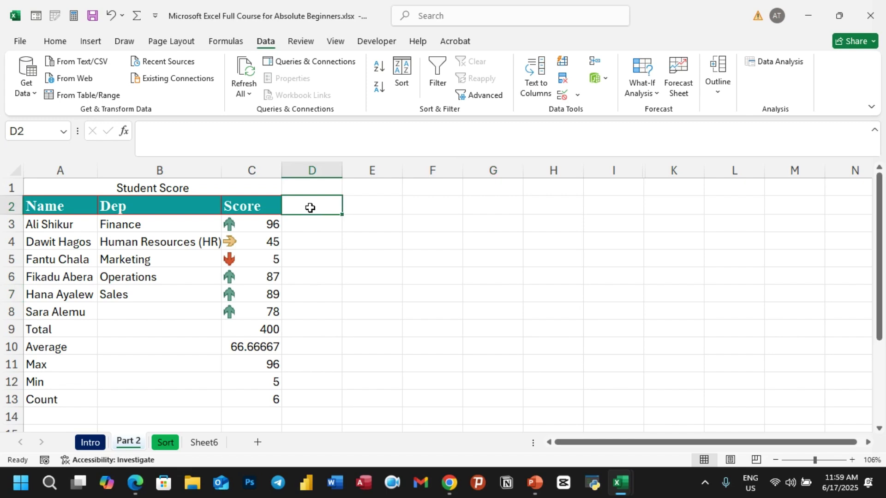
pyautogui.write('Age')
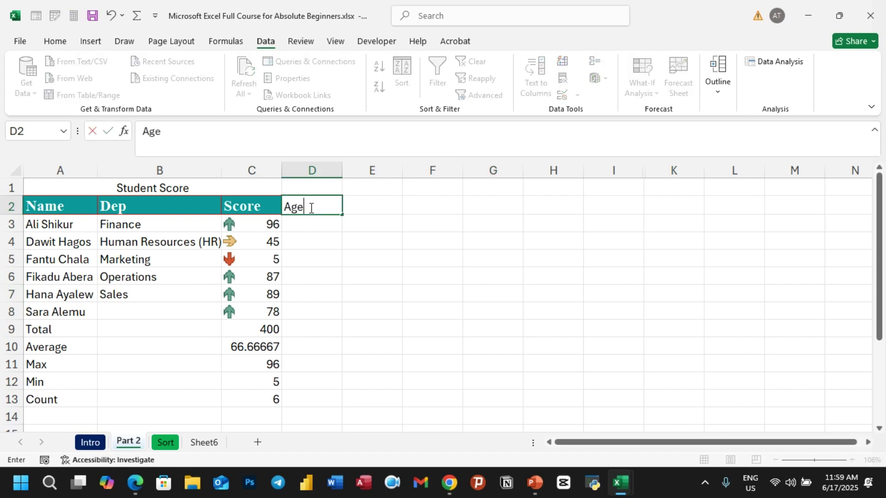
pyautogui.click(372, 239)
# Step: Enter 3 and replace it with 15 as trial ages in D3, and clear the cell
pyautogui.click(316, 228)
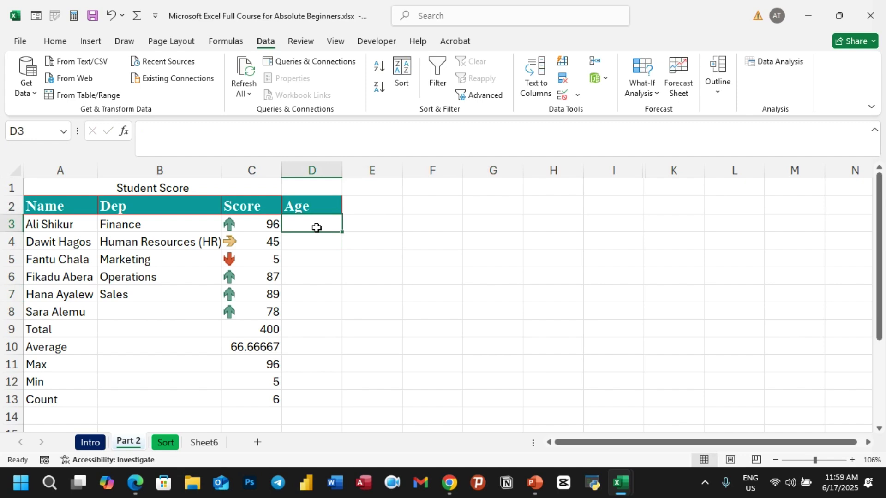
pyautogui.write('3')
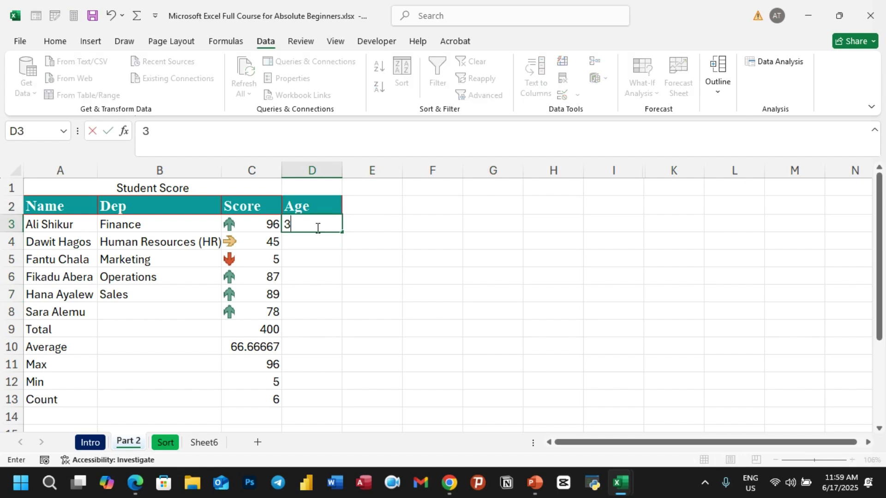
pyautogui.press('Return')
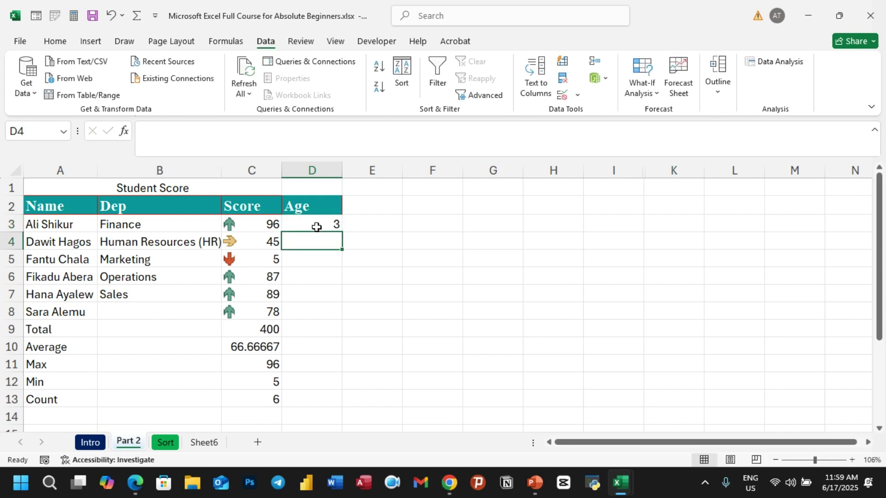
pyautogui.click(317, 227)
pyautogui.write('15')
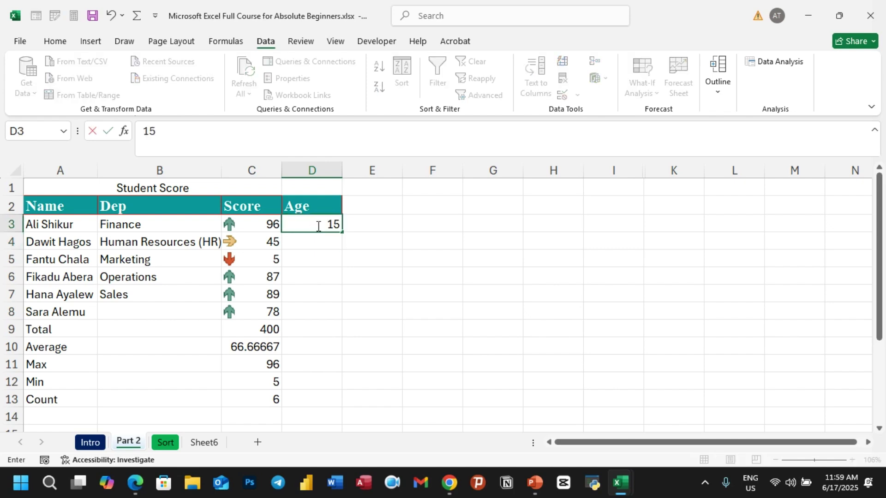
pyautogui.press('Return')
pyautogui.click(329, 226)
pyautogui.press('Delete')
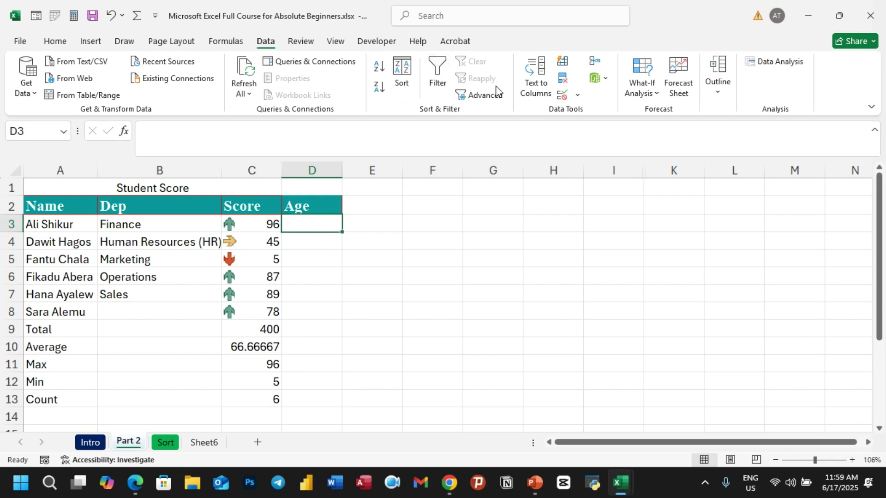
# Step: Restrict D3 with data validation to whole numbers greater than 18, and fill the rule down to D8
pyautogui.click(562, 95)
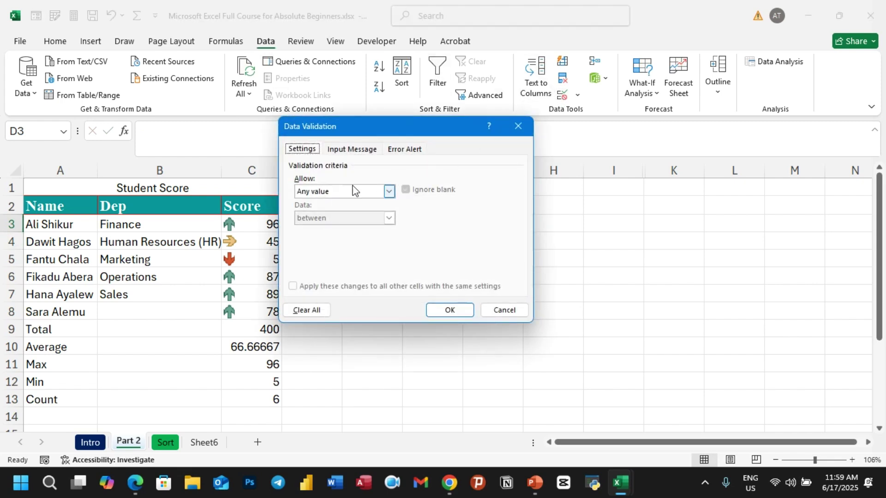
pyautogui.click(390, 192)
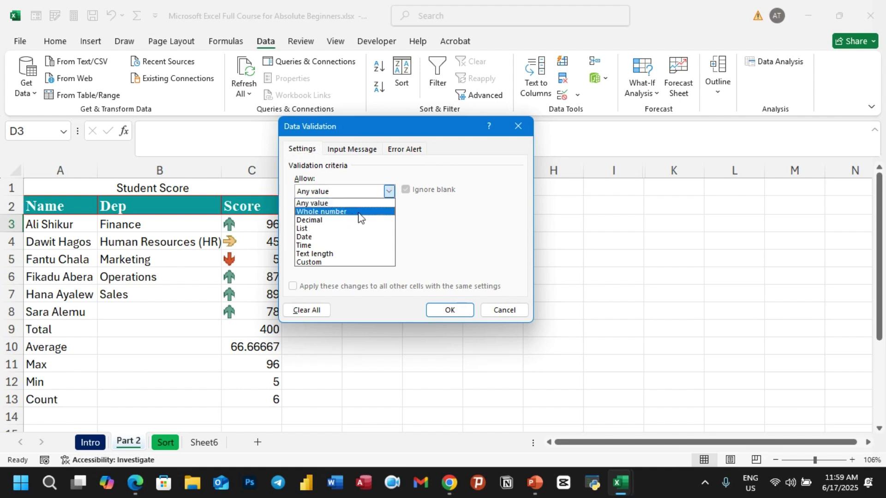
pyautogui.click(333, 213)
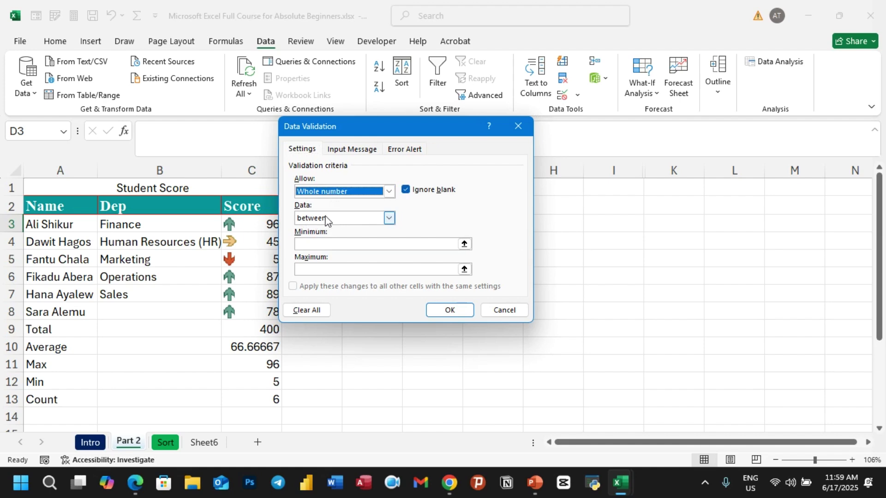
pyautogui.click(390, 219)
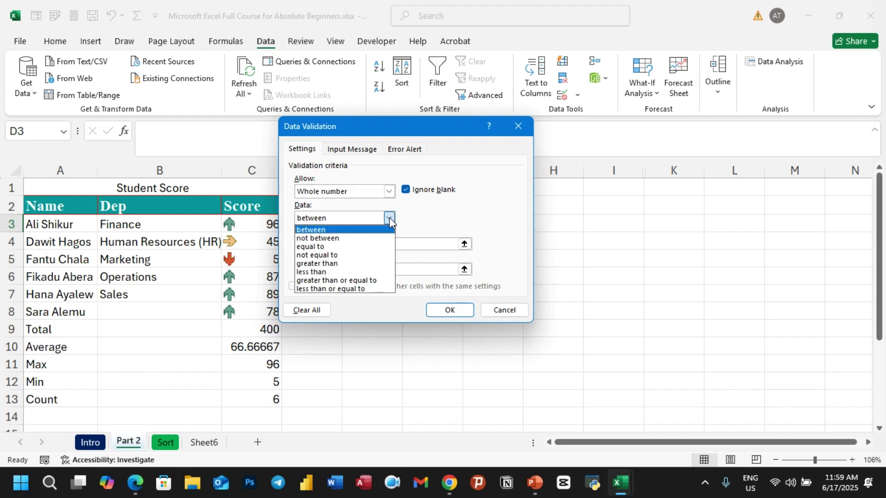
pyautogui.click(334, 248)
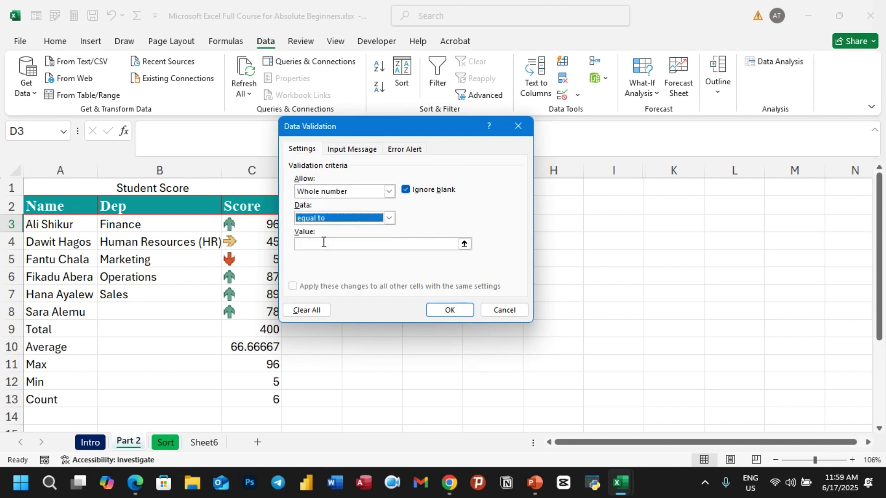
pyautogui.click(389, 220)
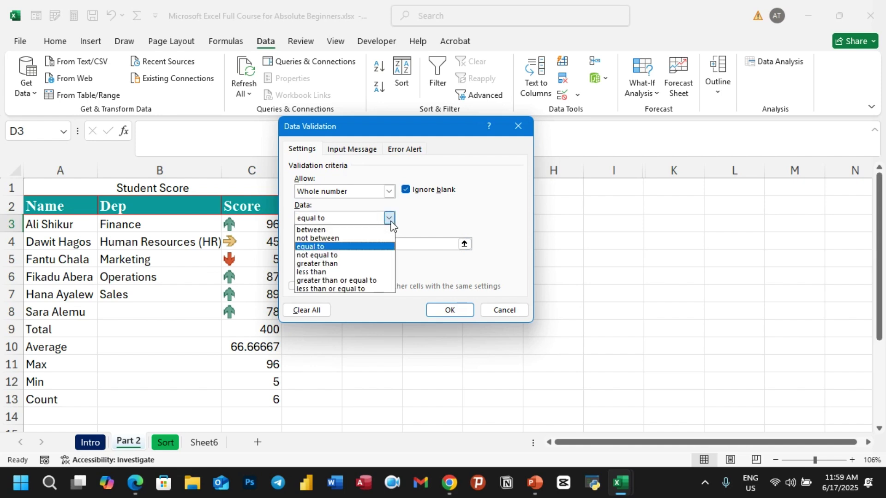
pyautogui.click(337, 264)
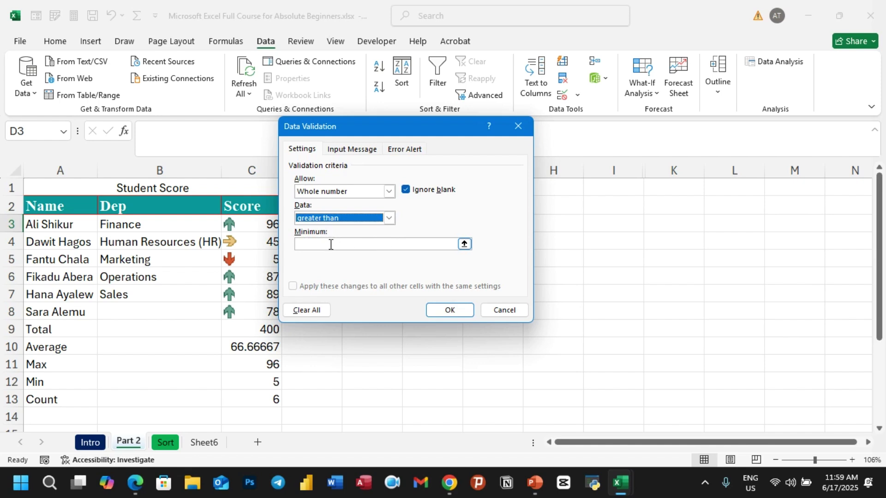
pyautogui.click(330, 245)
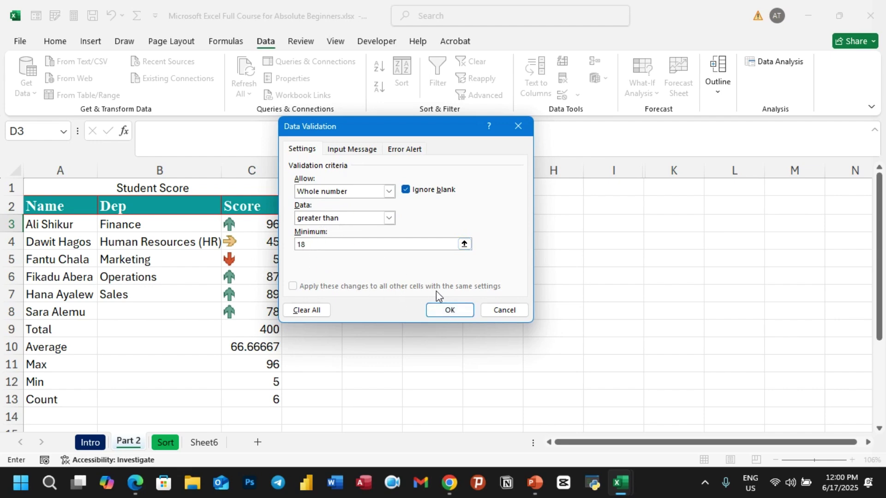
pyautogui.click(443, 311)
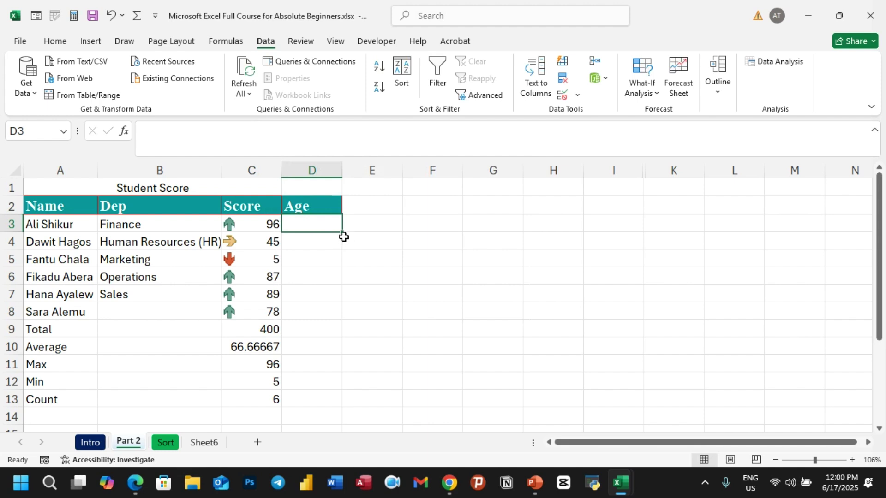
pyautogui.moveTo(344, 237); pyautogui.dragTo(332, 318)
# Step: Test the age validation in D3 by trying 17 and 18, cancelling each entry
pyautogui.click(316, 230)
pyautogui.write('17')
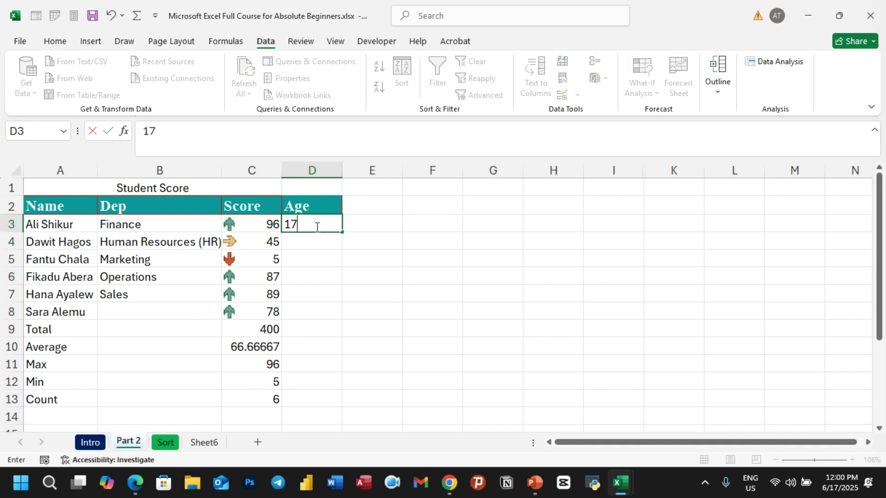
pyautogui.press('Return')
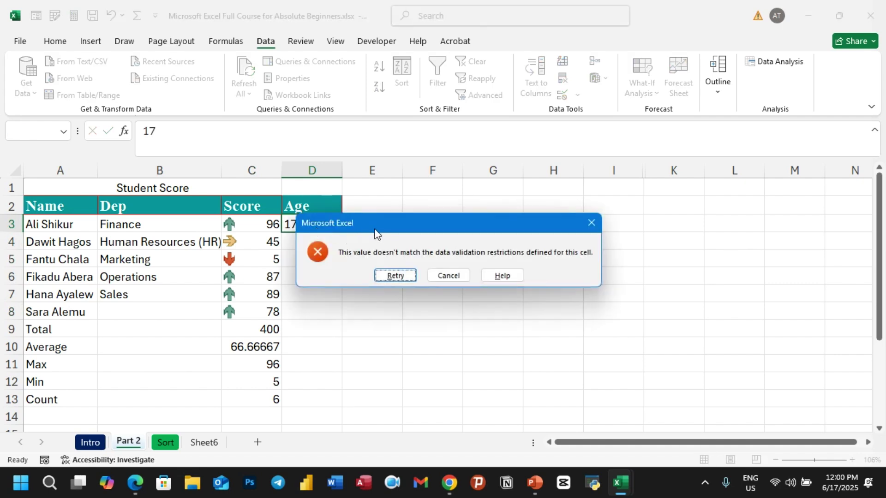
pyautogui.moveTo(388, 231); pyautogui.dragTo(396, 254)
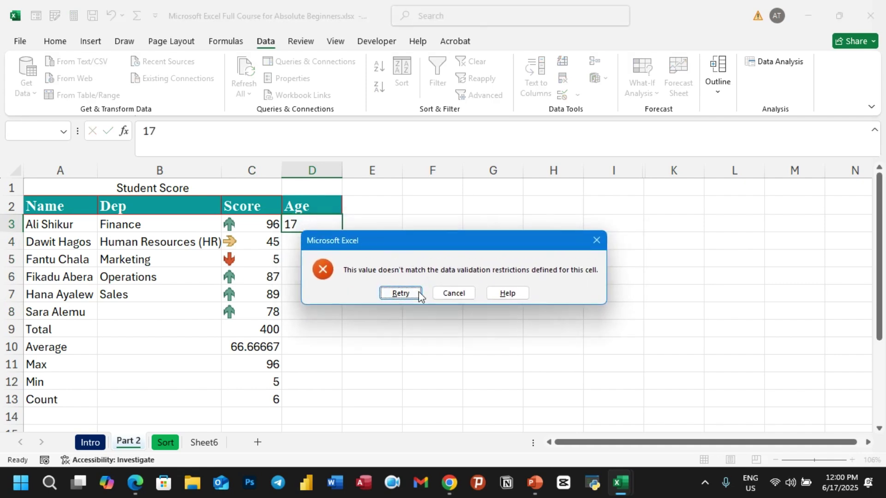
pyautogui.click(463, 296)
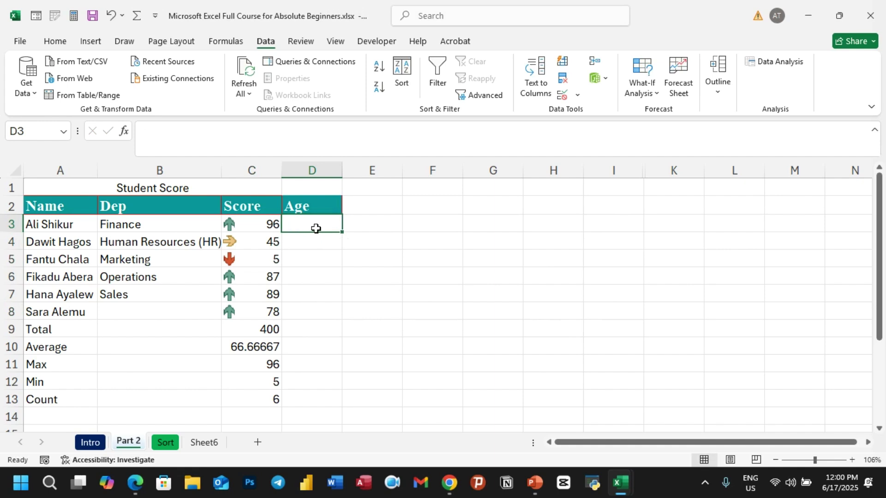
pyautogui.write('18')
pyautogui.press('Return')
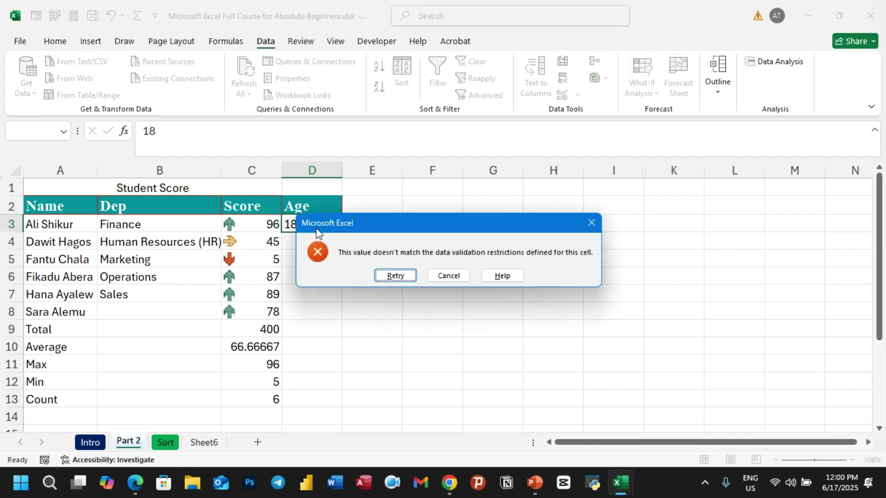
pyautogui.click(442, 276)
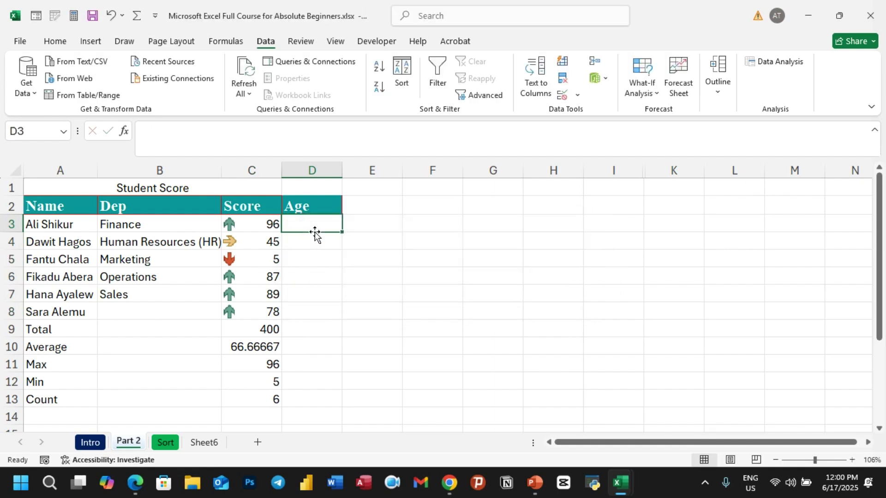
# Step: Enter trial ages 34 in D3 and 54 in D4, and try 3 in D5
pyautogui.write('34')
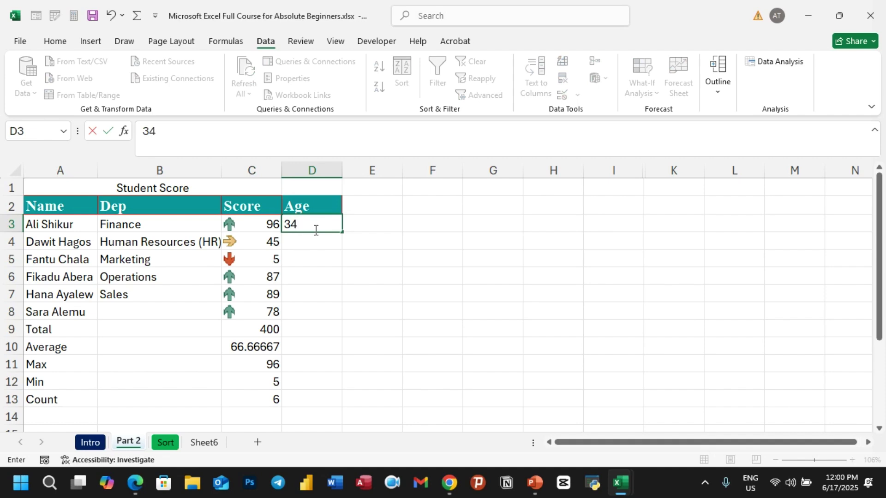
pyautogui.press('Return')
pyautogui.write('5')
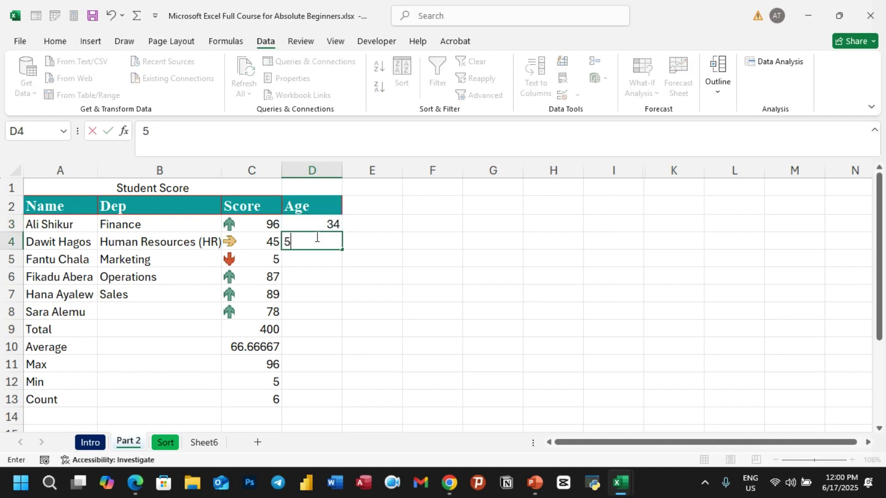
pyautogui.write('4')
pyautogui.press('Return')
pyautogui.write('3')
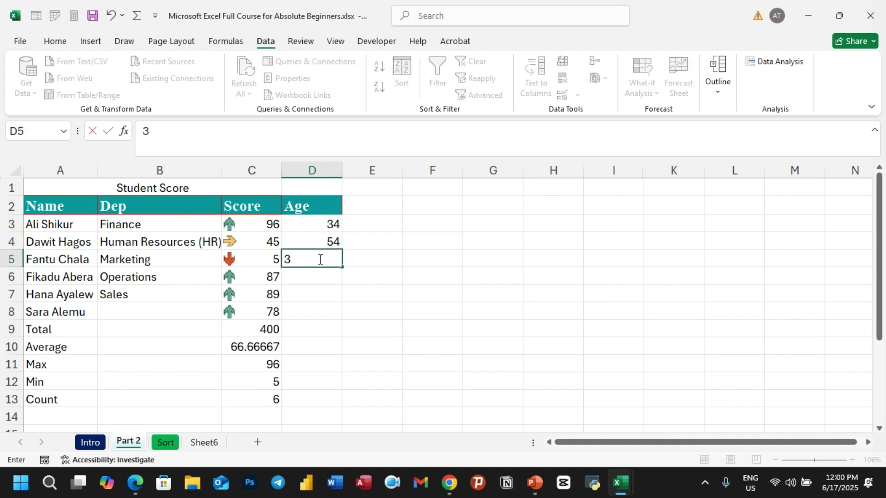
pyautogui.press('Return')
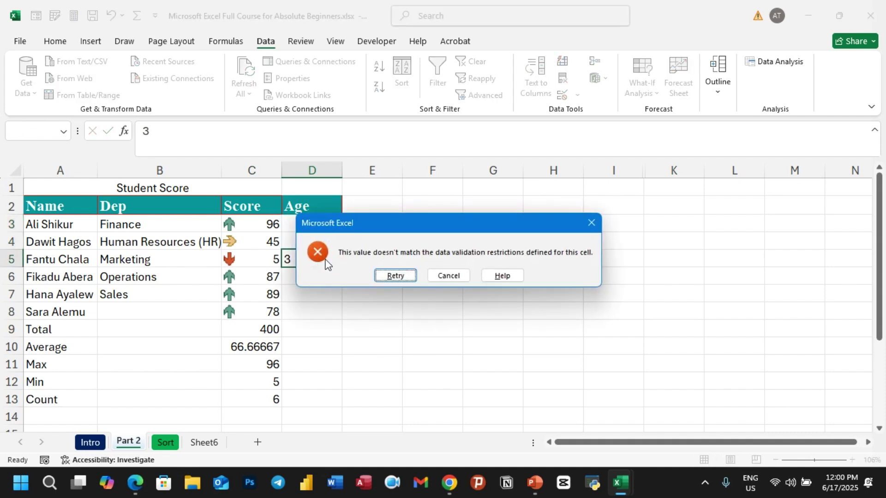
pyautogui.click(444, 276)
# Step: Clear the trial ages from D3:D4
pyautogui.moveTo(311, 224); pyautogui.dragTo(299, 241)
pyautogui.press('Delete')
pyautogui.click(356, 270)
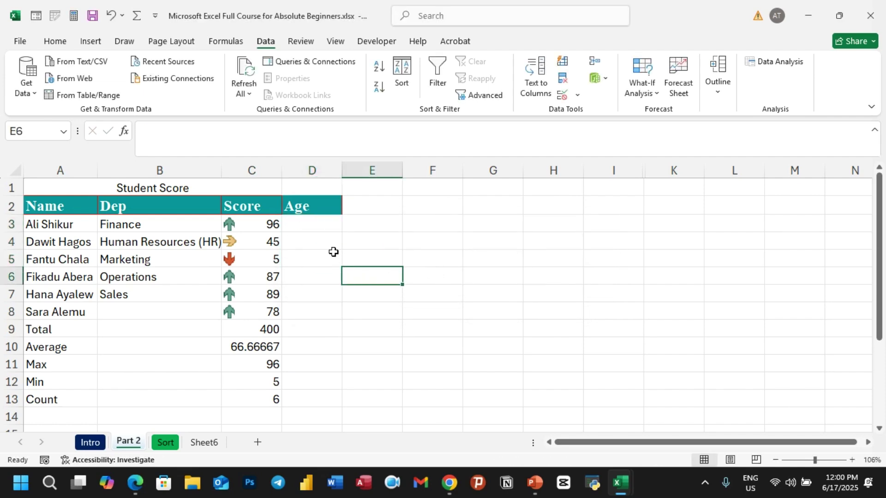
# Step: Change the validation rule of D3 to whole numbers between 18 and 60
pyautogui.click(308, 225)
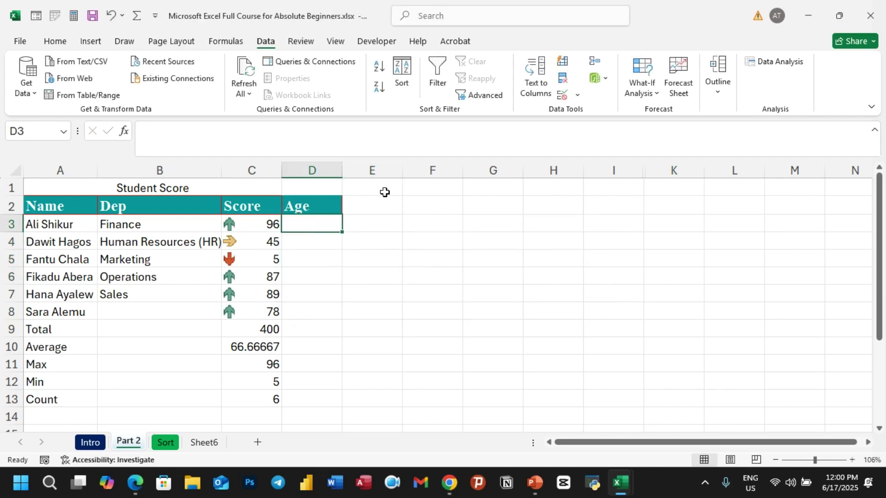
pyautogui.click(561, 94)
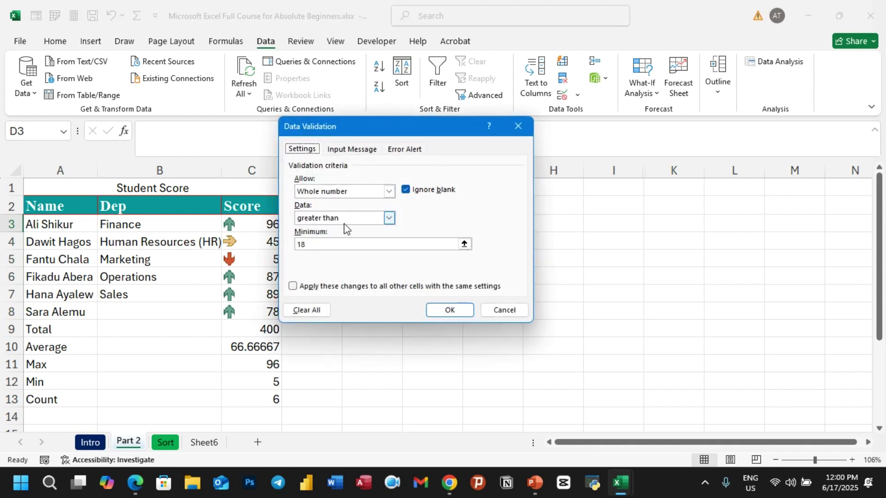
pyautogui.click(389, 219)
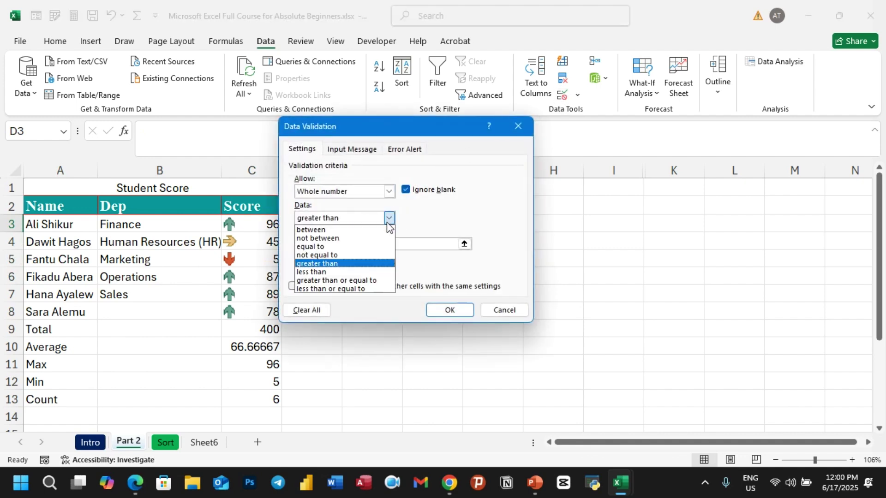
pyautogui.click(340, 230)
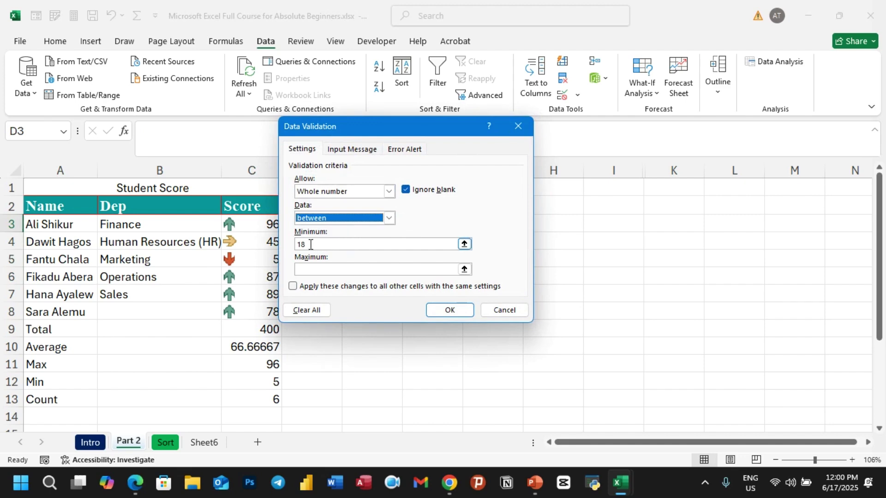
pyautogui.click(309, 270)
pyautogui.write('60')
pyautogui.click(444, 310)
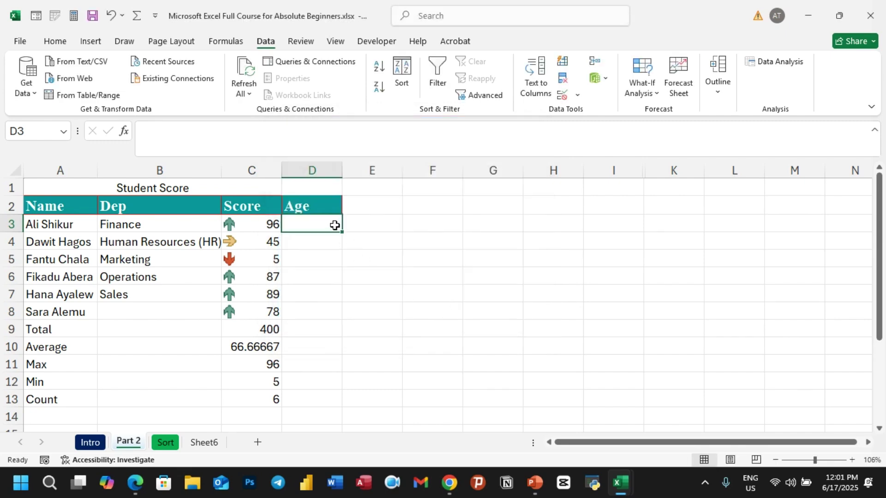
# Step: Test the age validation in D3 by trying 67, cancelling that entry, and entering 60 and 18
pyautogui.write('67')
pyautogui.press('Return')
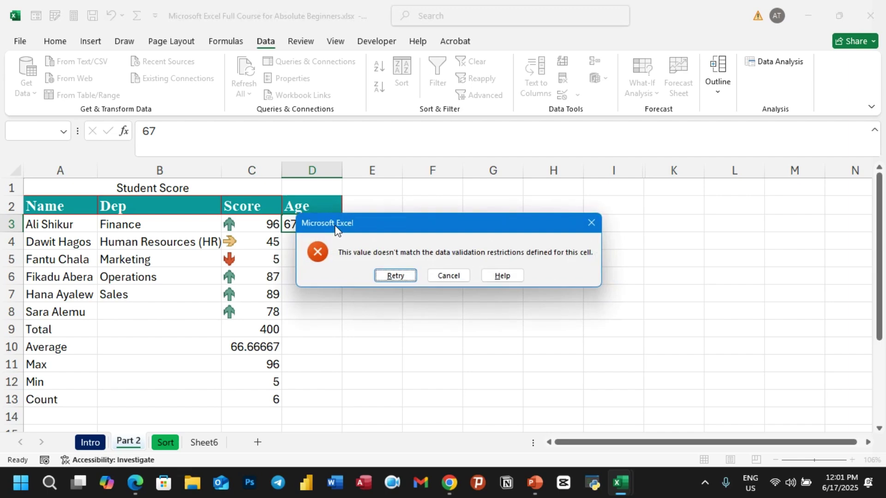
pyautogui.click(448, 276)
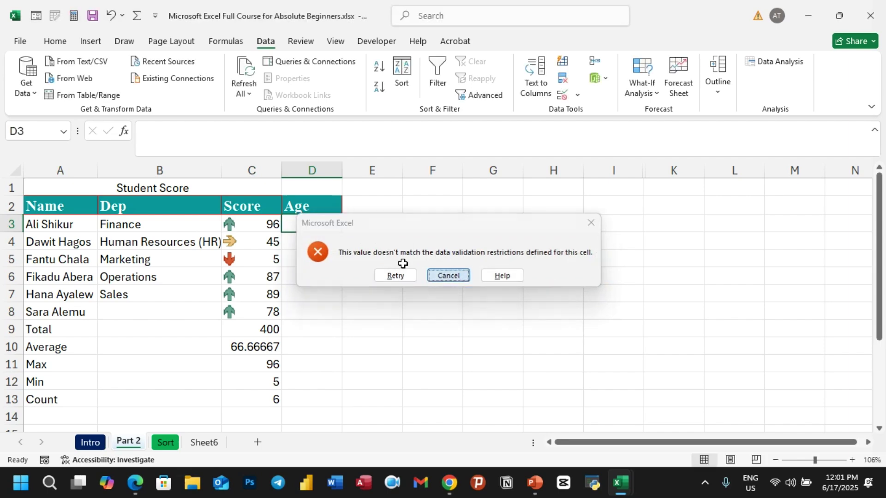
pyautogui.write('60')
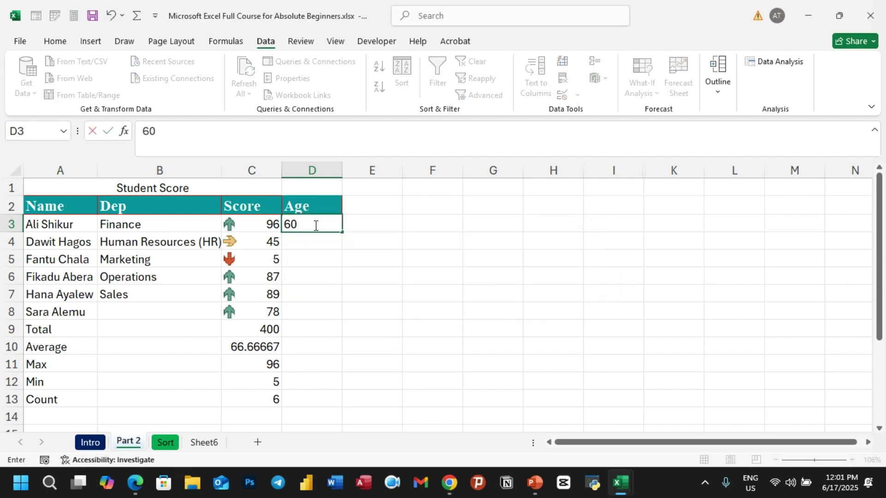
pyautogui.press('Return')
pyautogui.click(314, 225)
pyautogui.write('18')
pyautogui.press('Return')
# Step: Try the age 7 in D3, cancel the entry and clear the cell
pyautogui.click(314, 225)
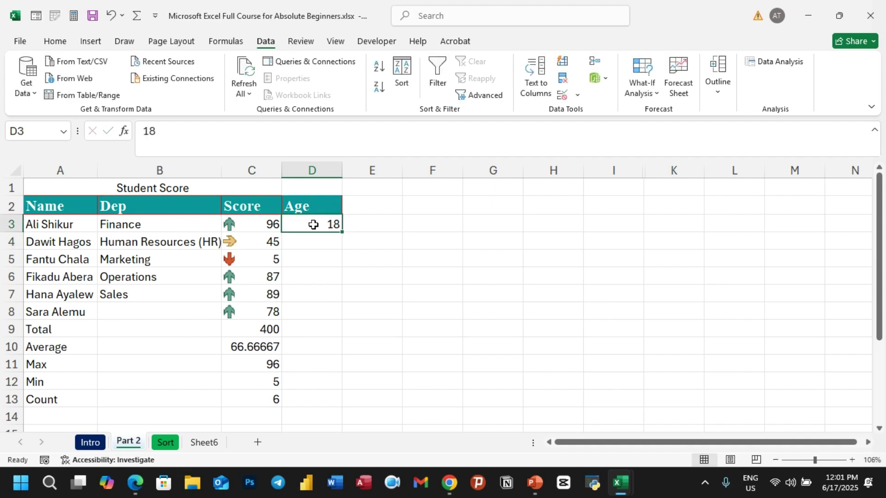
pyautogui.write('7')
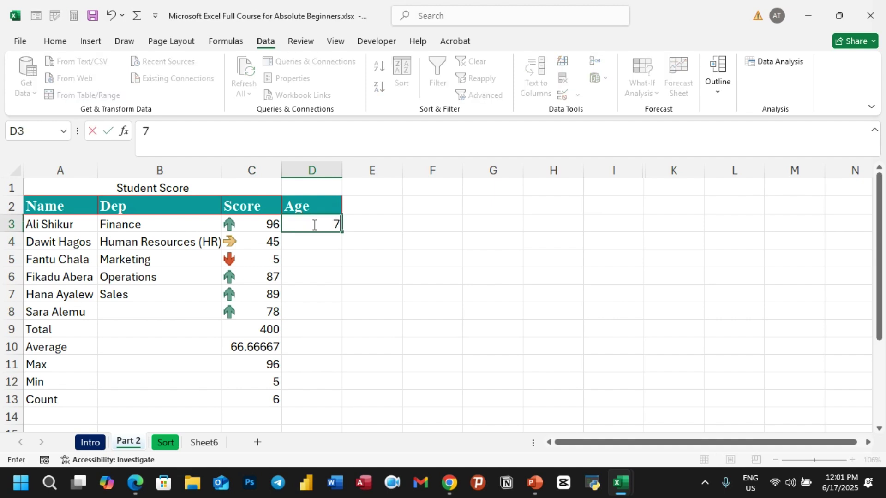
pyautogui.press('Return')
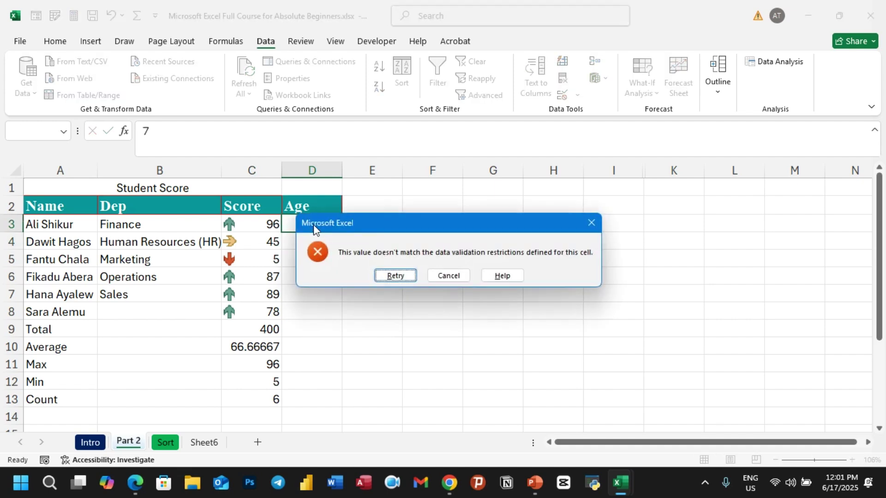
pyautogui.click(449, 275)
pyautogui.press('Delete')
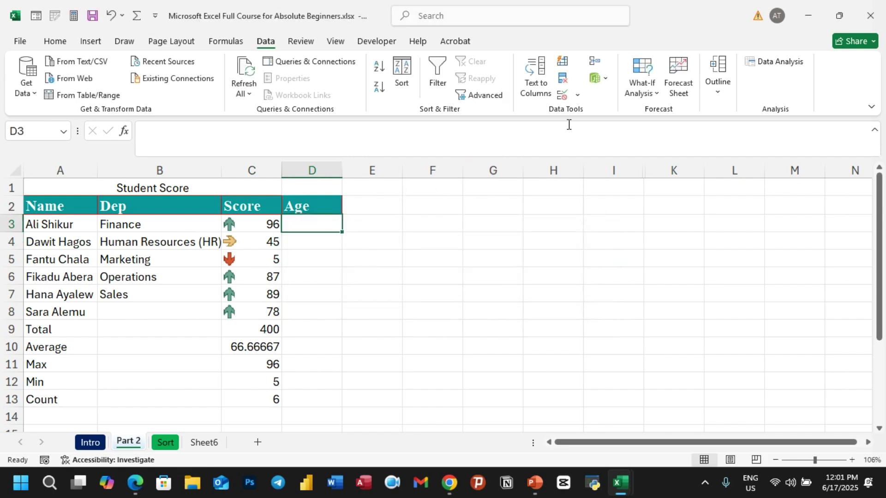
# Step: Change D3's validation rule to whole numbers greater than or equal to 18
pyautogui.click(566, 98)
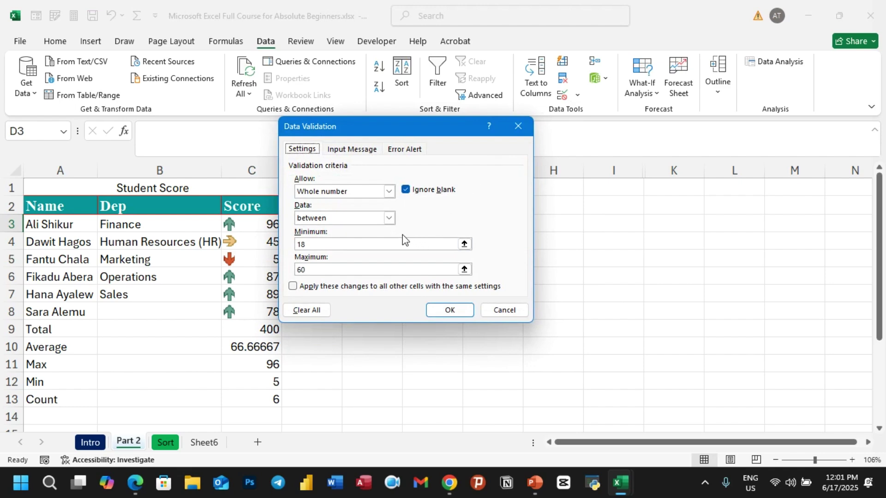
pyautogui.click(391, 220)
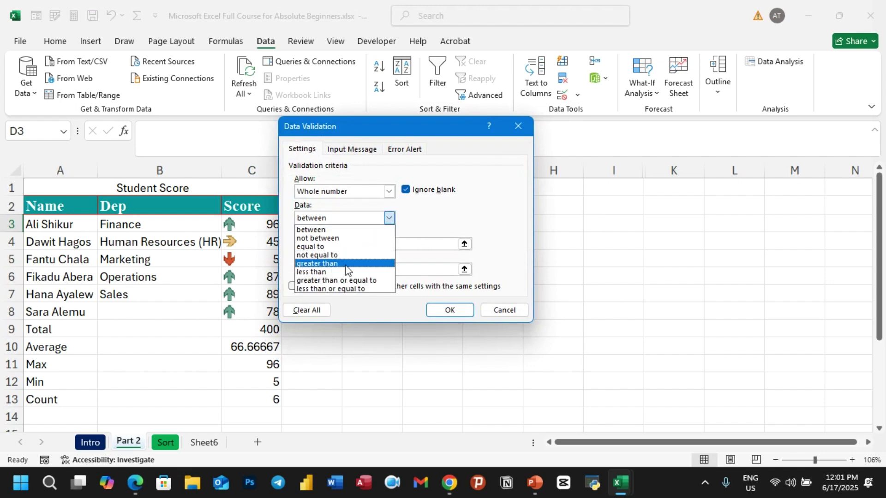
pyautogui.click(323, 281)
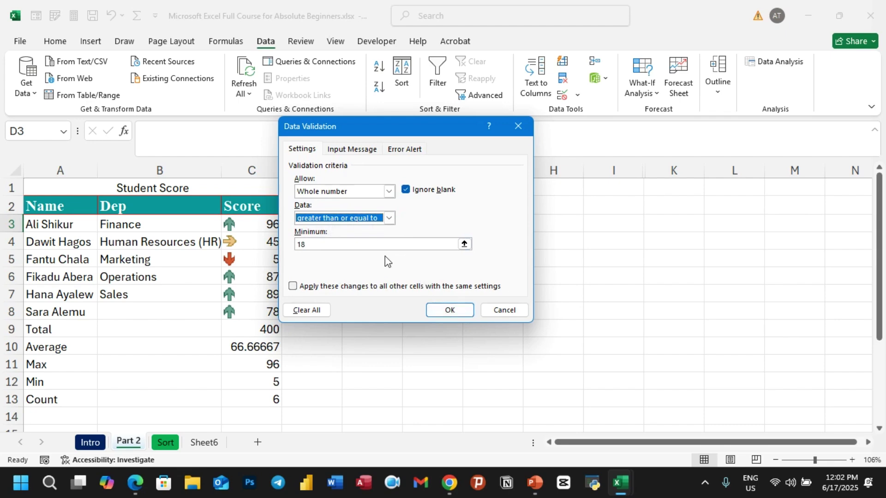
pyautogui.click(368, 153)
pyautogui.moveTo(366, 122); pyautogui.dragTo(542, 137)
pyautogui.click(482, 162)
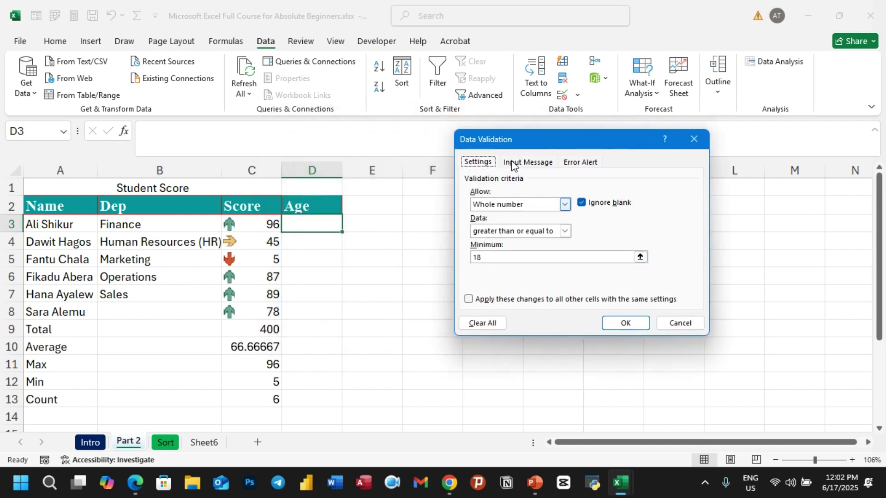
# Step: Add an input message to D3's validation with the title "kkkkk" and the text "hahsfghgfhasgsfashf", and apply the validation settings
pyautogui.click(513, 163)
pyautogui.click(486, 219)
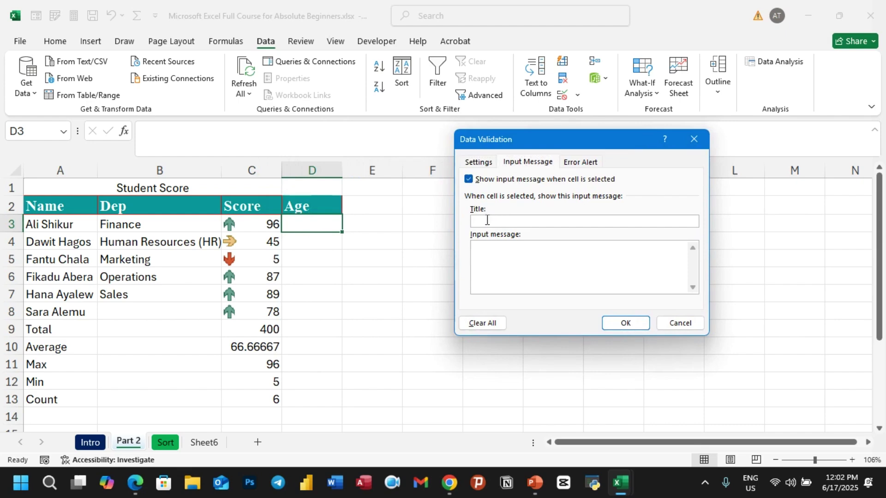
pyautogui.write('kkkk')
pyautogui.write('ahsfghgfhasgsfashf')
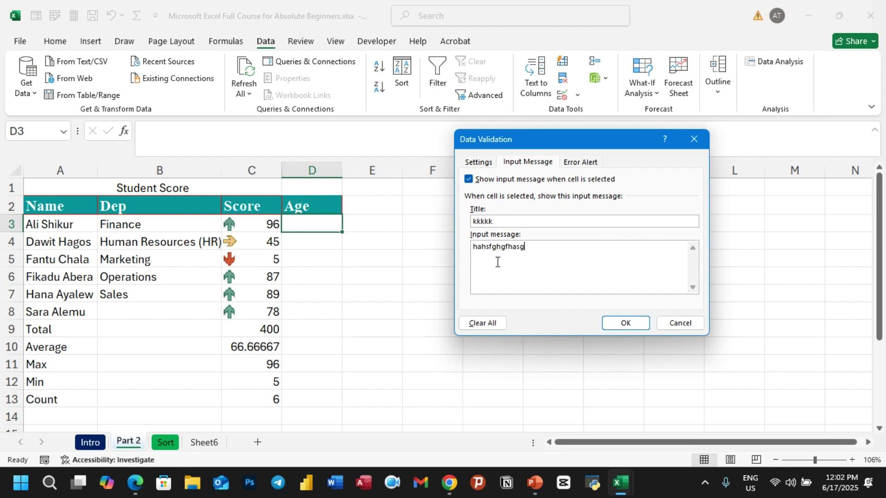
pyautogui.click(623, 321)
pyautogui.click(510, 318)
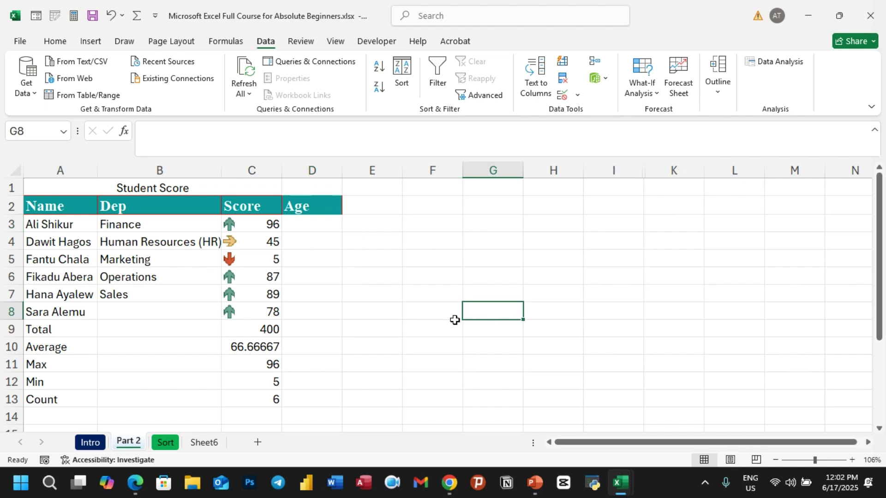
# Step: Check the input message on D3, try the age 1 there and dismiss the entry
pyautogui.click(315, 228)
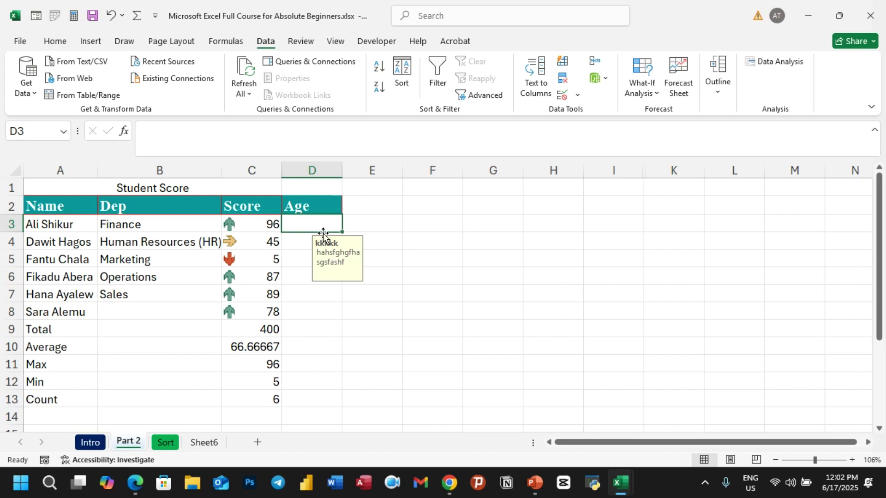
pyautogui.write('1')
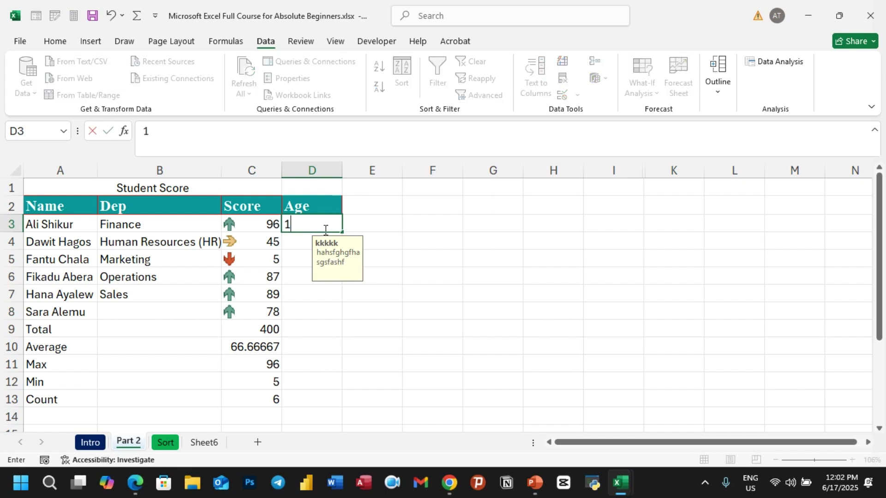
pyautogui.press('Return')
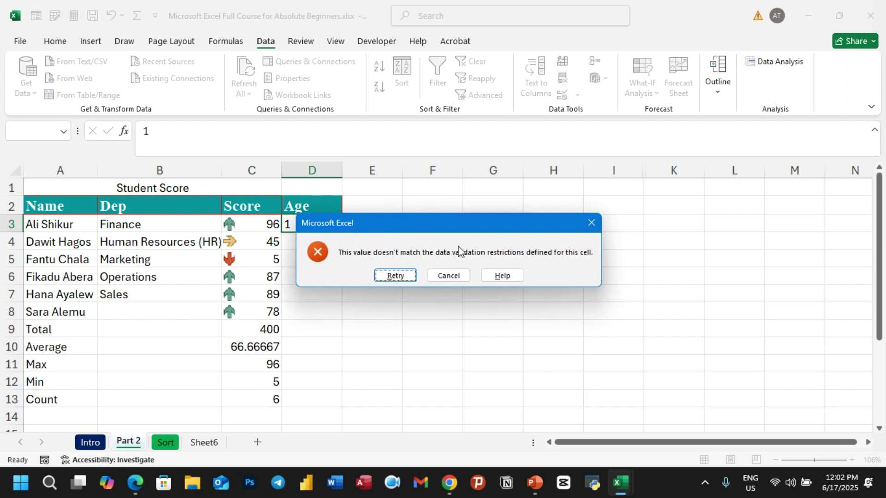
pyautogui.click(592, 223)
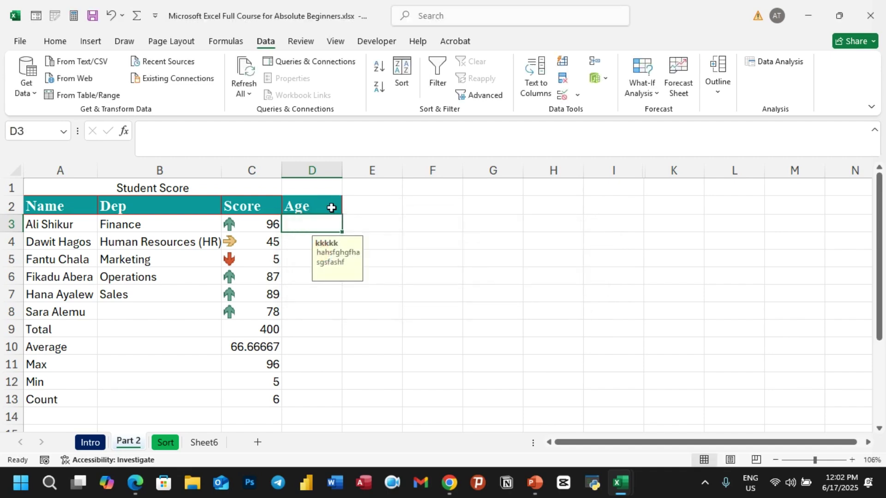
# Step: Add a Stop-style error alert to D3's validation with the title "NO" and the message "Greater than 18"
pyautogui.click(563, 95)
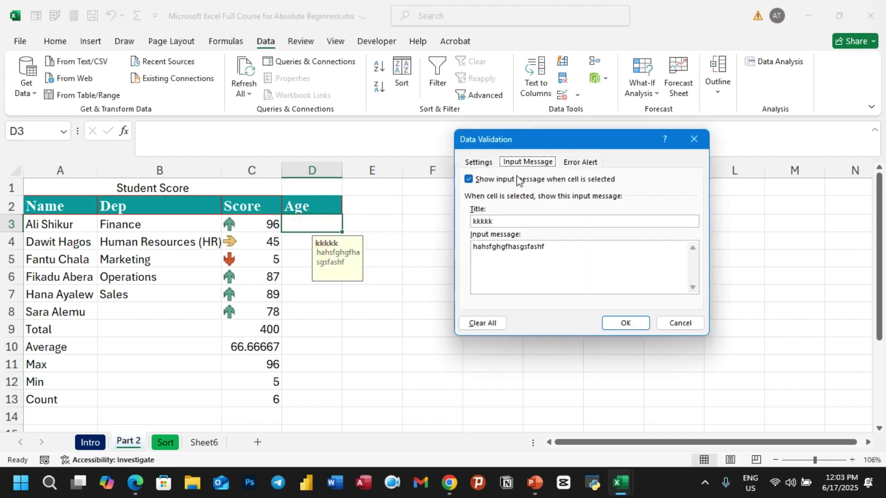
pyautogui.click(577, 163)
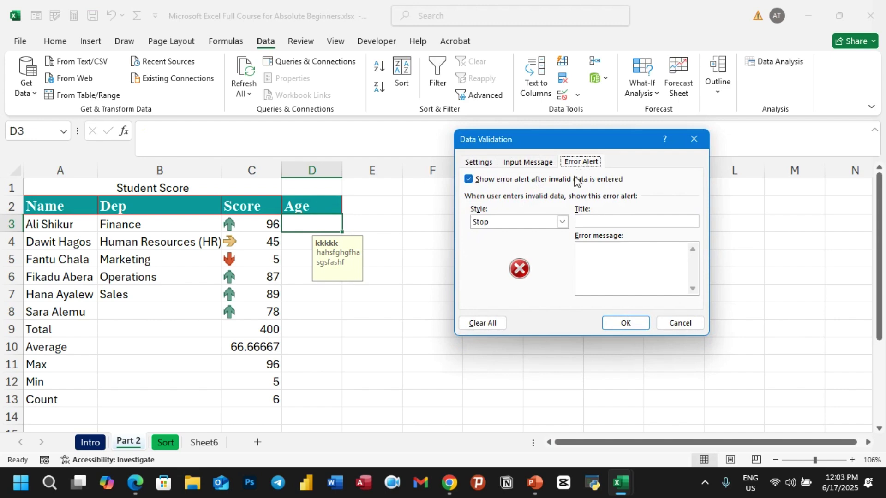
pyautogui.click(584, 220)
pyautogui.click(608, 266)
pyautogui.write('Greater than 18')
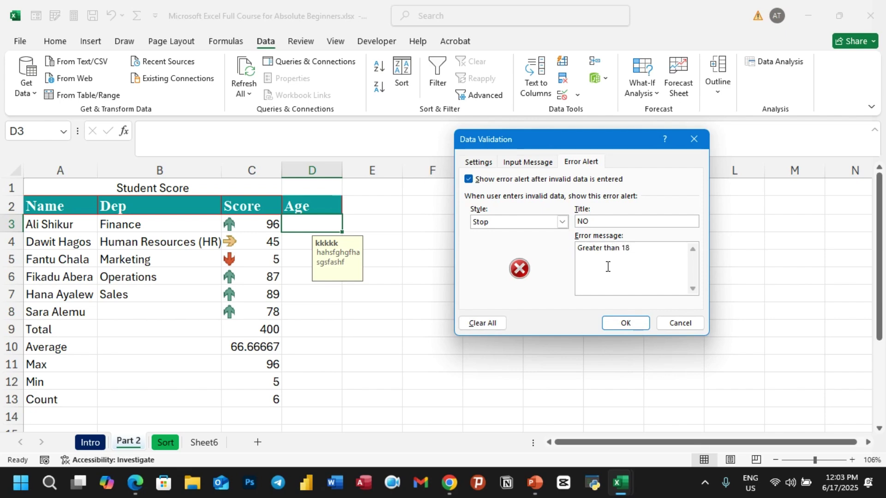
pyautogui.click(619, 321)
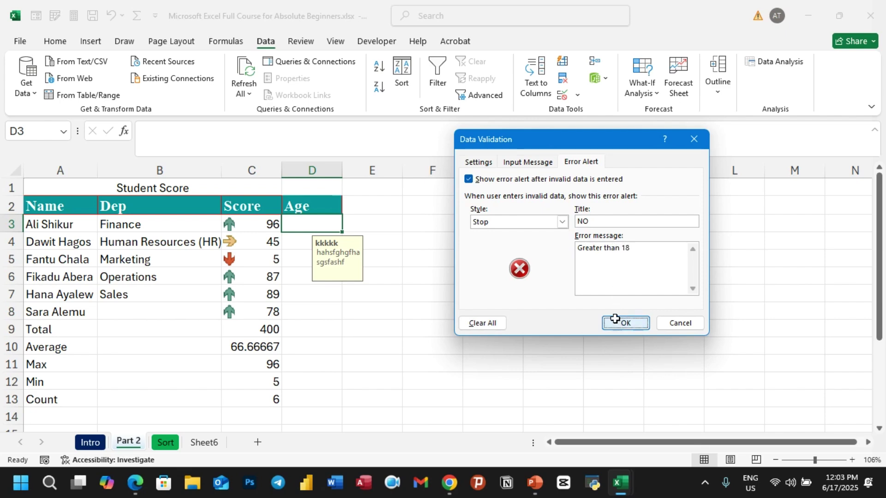
pyautogui.click(522, 307)
# Step: Test the custom error alert by trying 14 in D3, and cancel the entry
pyautogui.click(311, 226)
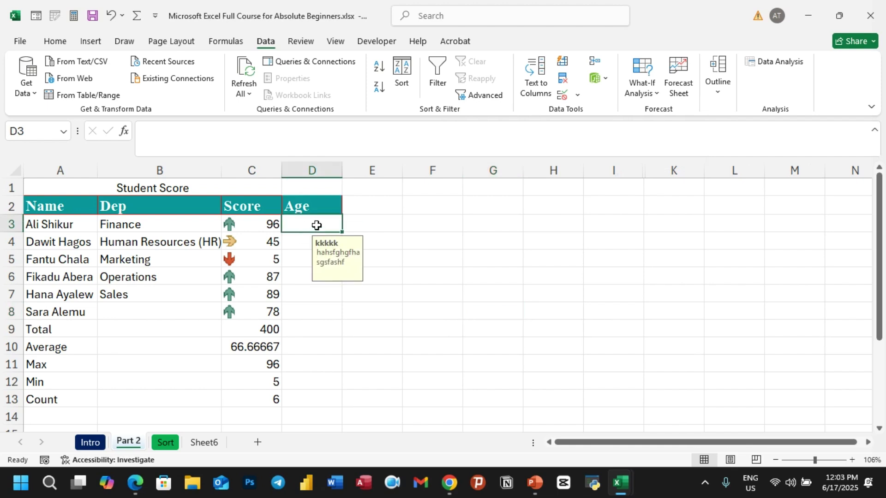
pyautogui.write('14')
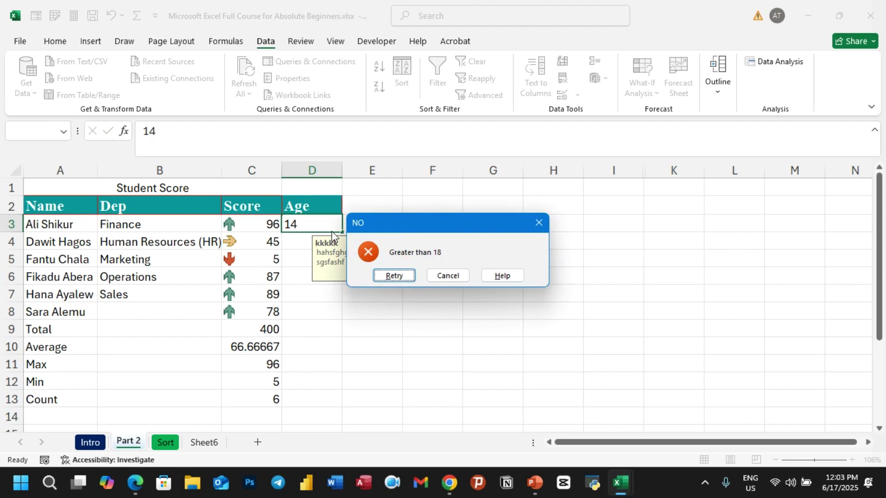
pyautogui.click(444, 274)
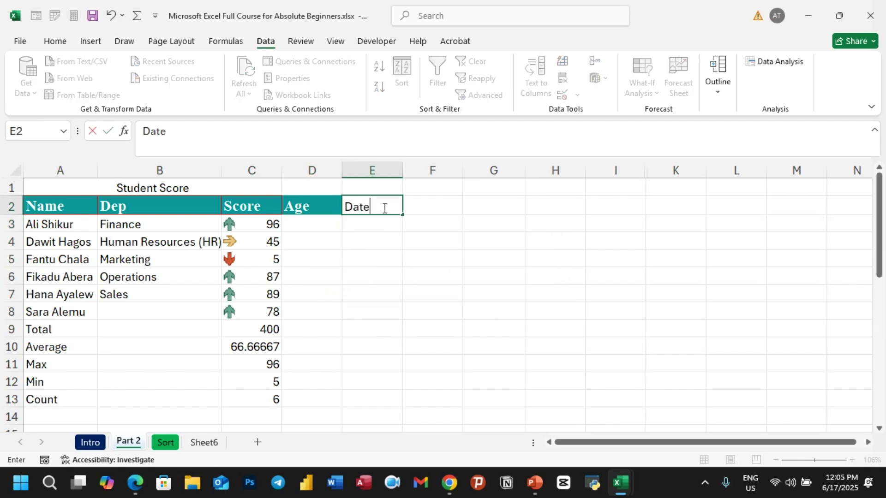
# Step: Enter the column heading "Date" in E2
pyautogui.click(450, 255)
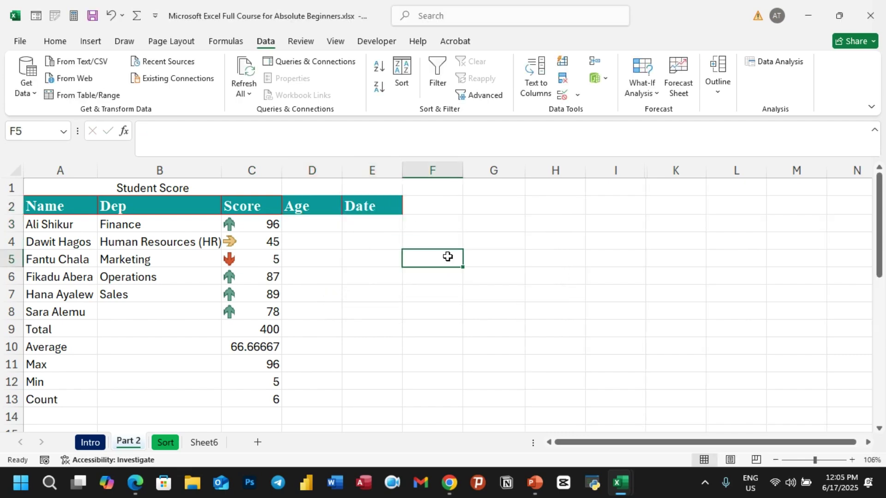
# Step: Add a date validation rule to E3 that allows only dates between 6/17/2025 and 7/17/2025
pyautogui.click(367, 225)
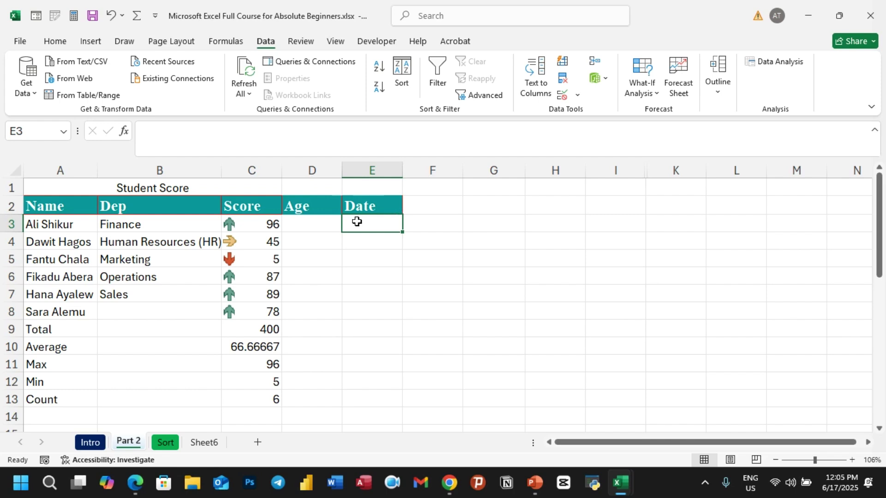
pyautogui.click(561, 93)
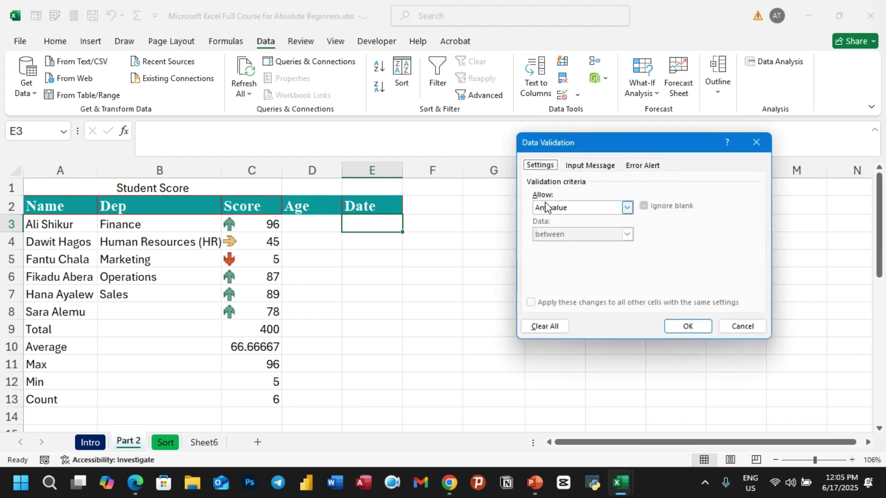
pyautogui.click(625, 208)
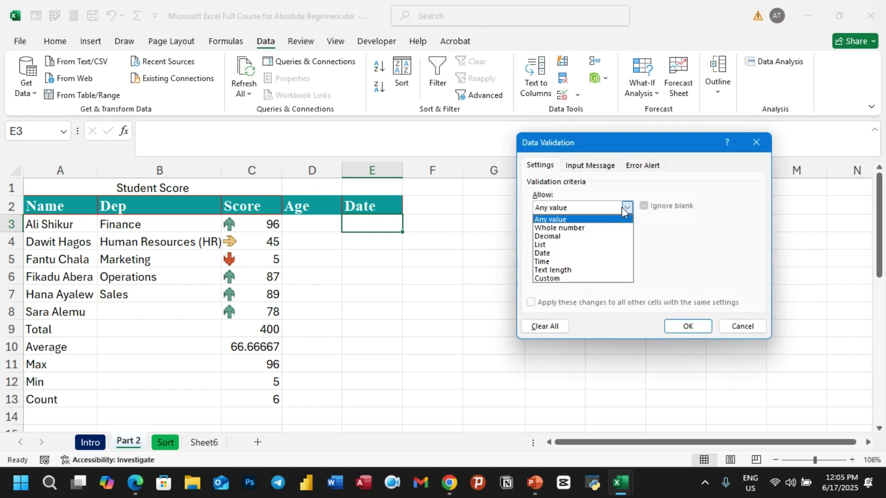
pyautogui.click(547, 253)
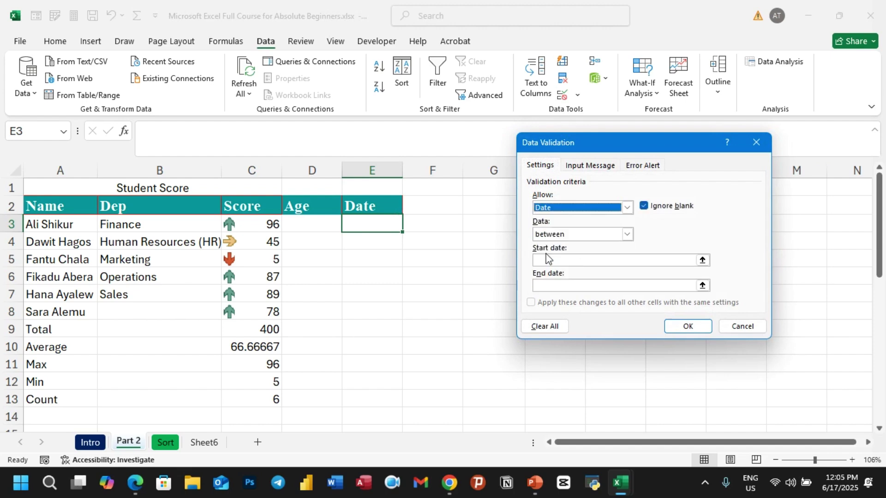
pyautogui.click(627, 234)
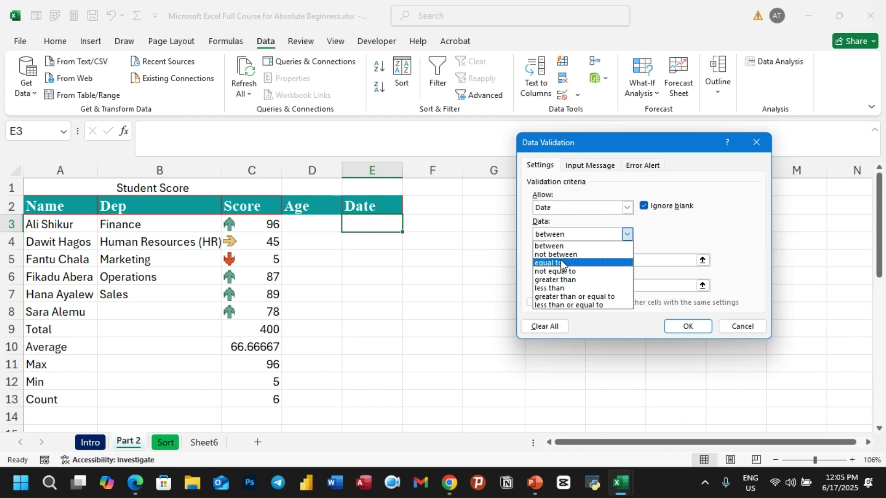
pyautogui.click(556, 247)
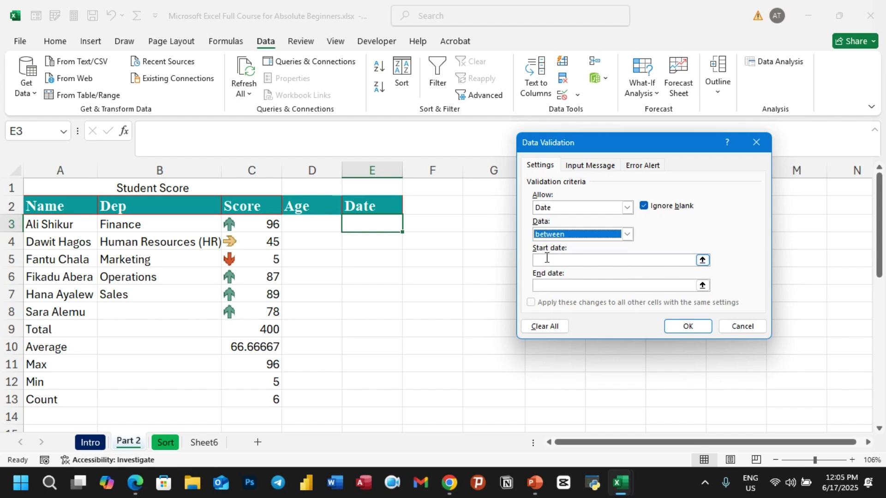
pyautogui.click(546, 259)
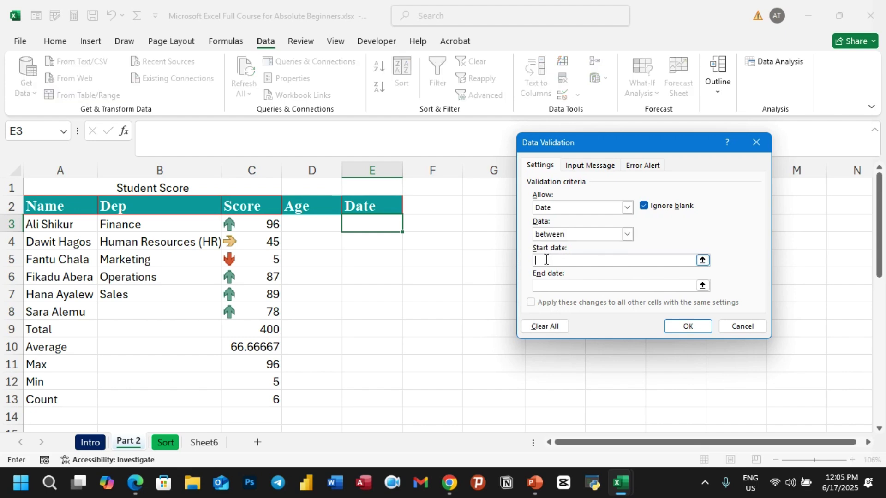
pyautogui.write('6/17/2025')
pyautogui.click(555, 286)
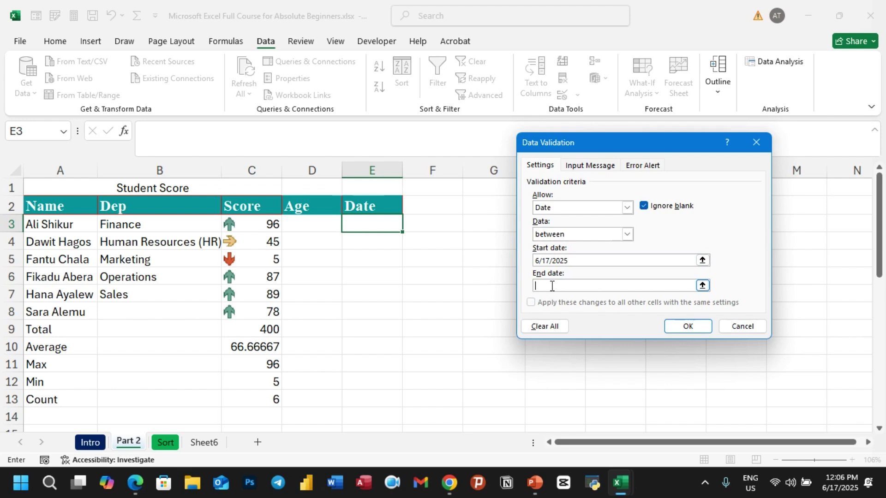
pyautogui.write('7/17/2025')
pyautogui.click(676, 327)
pyautogui.click(552, 314)
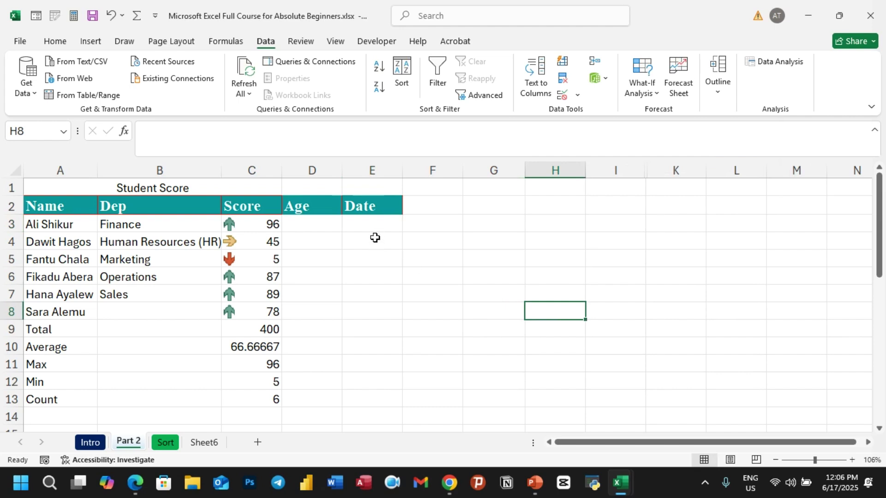
# Step: Test the date validation rule by trying 8/17/2025 in E3, and cancel the entry
pyautogui.click(371, 224)
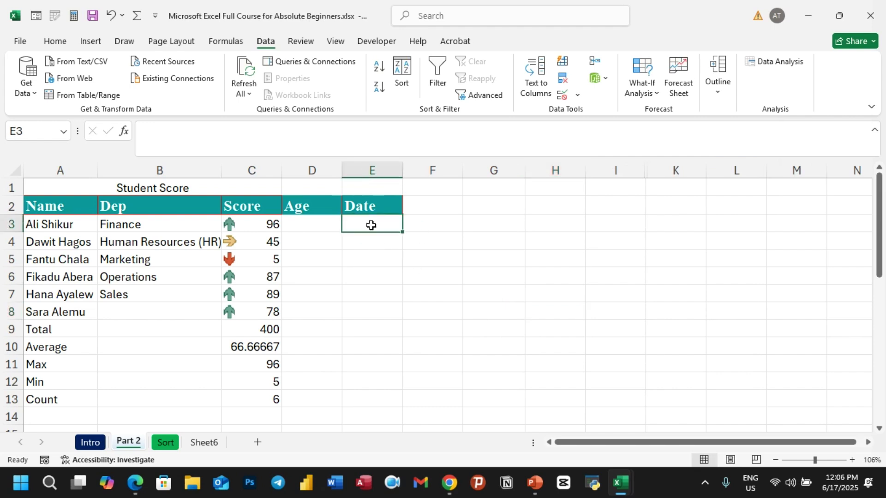
pyautogui.write('8')
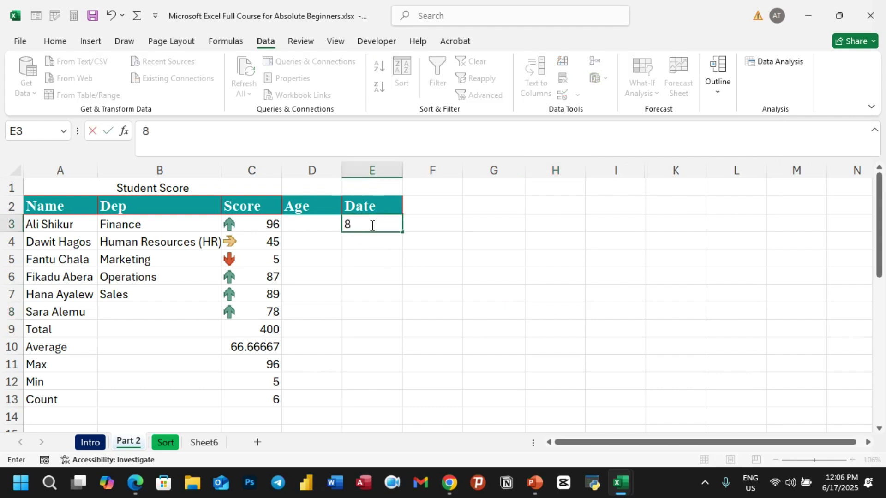
pyautogui.write('/17/2025')
pyautogui.press('Return')
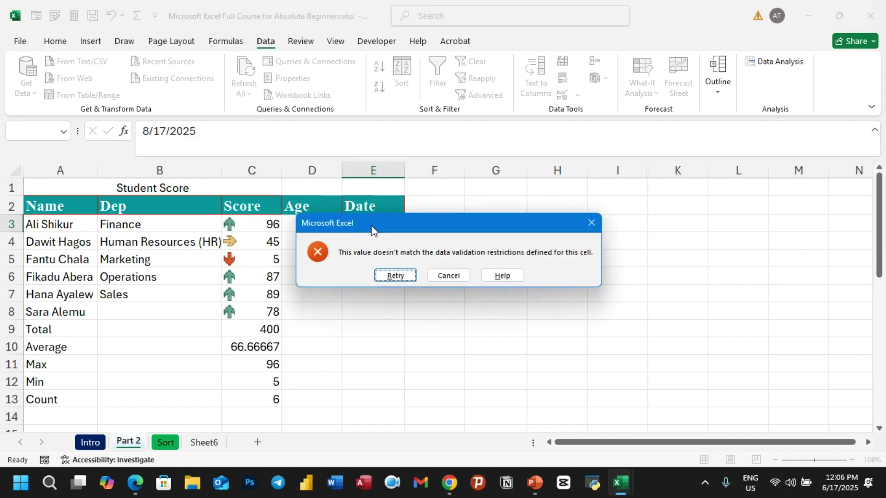
pyautogui.moveTo(378, 225); pyautogui.dragTo(363, 280)
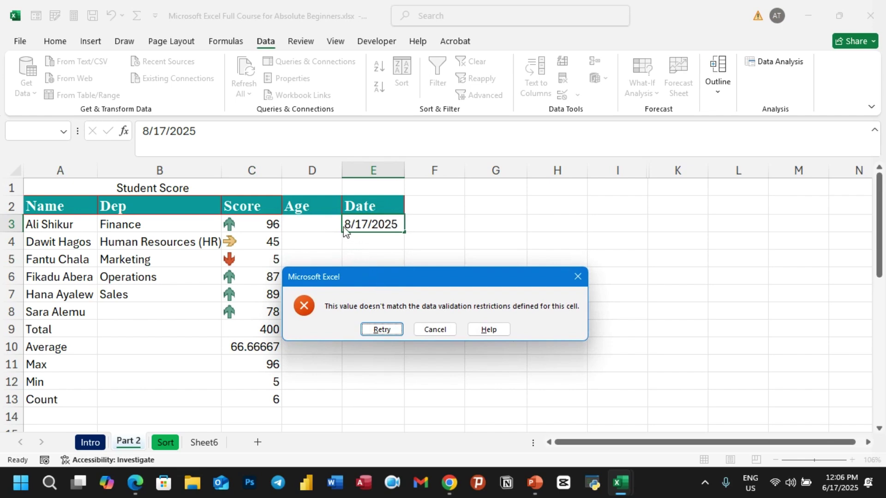
pyautogui.click(577, 277)
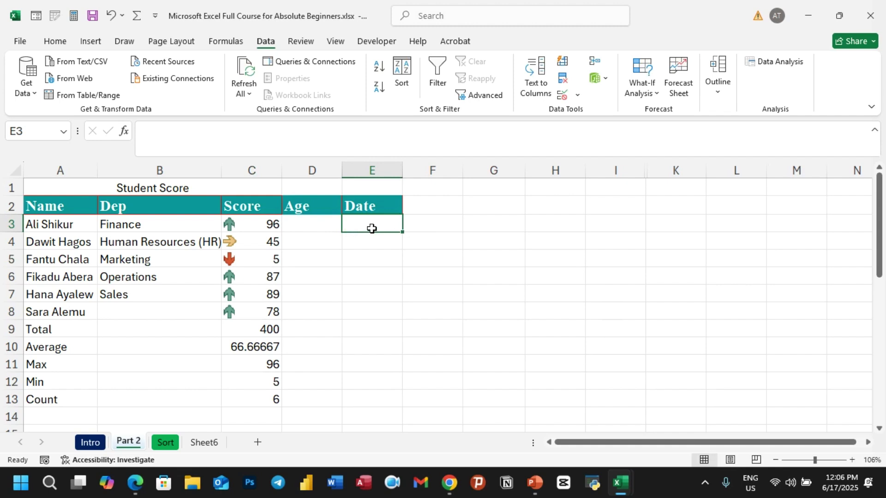
# Step: Enter the date 6/18/2025 in E3, within the range allowed by the validation rule
pyautogui.write('6/')
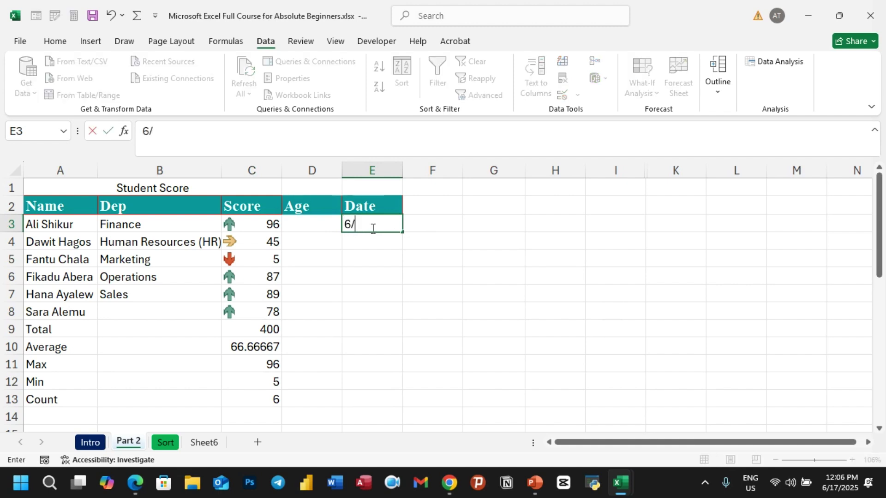
pyautogui.write('18/2025')
pyautogui.press('Return')
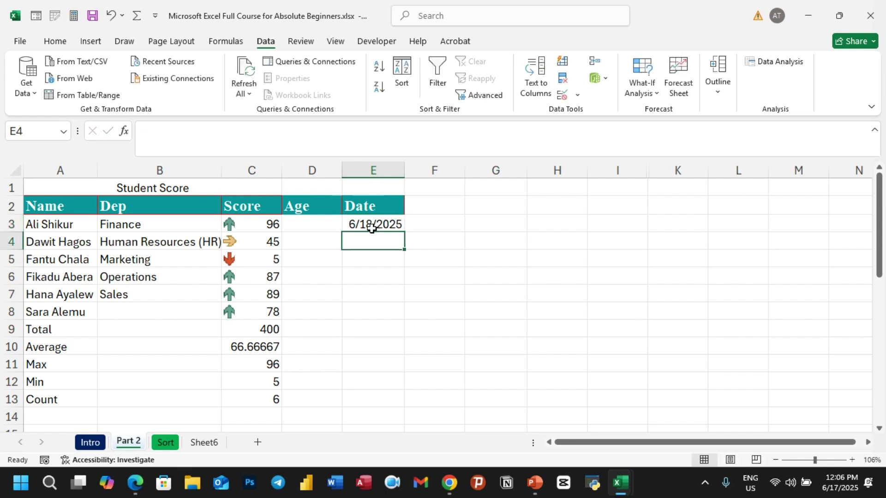
# Step: Try changing the month of the date in E3 to make it 7/18/2025, and cancel the edit
pyautogui.click(371, 226)
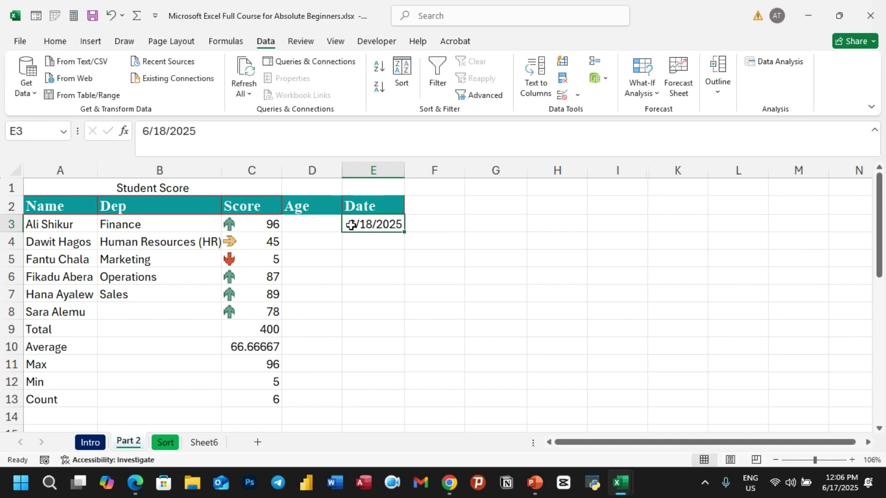
pyautogui.doubleClick(351, 226)
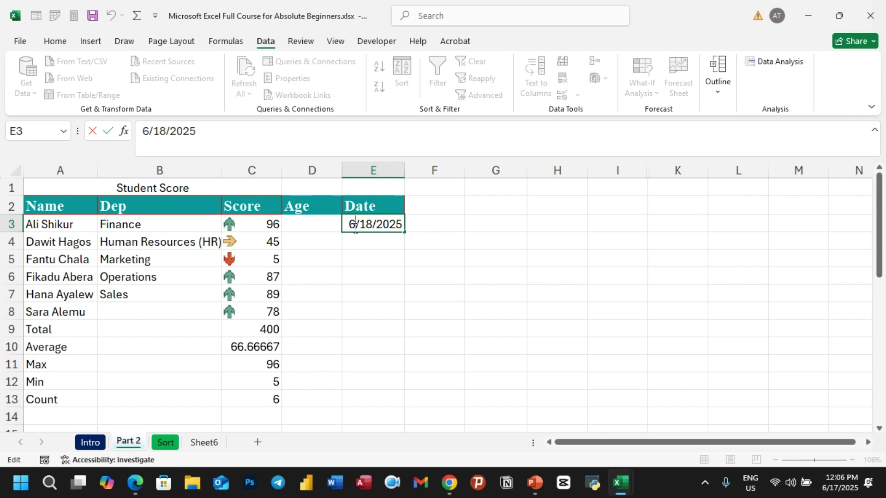
pyautogui.press('BackSpace')
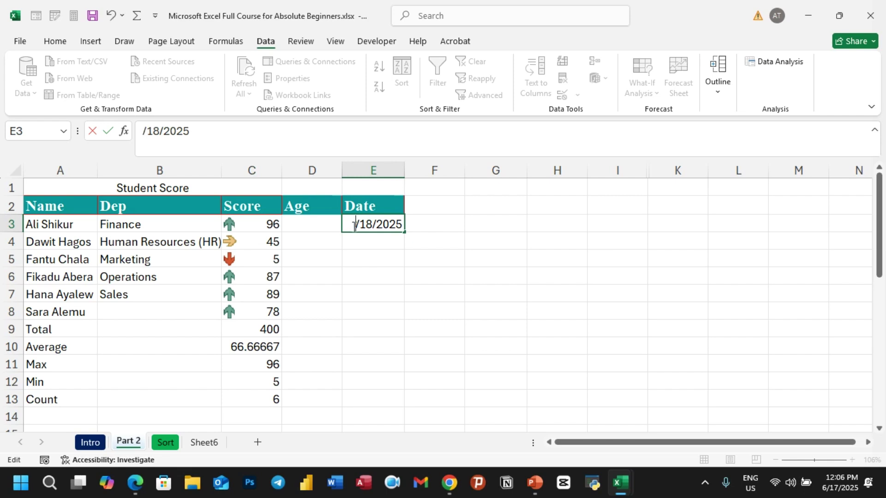
pyautogui.write('7')
pyautogui.press('Return')
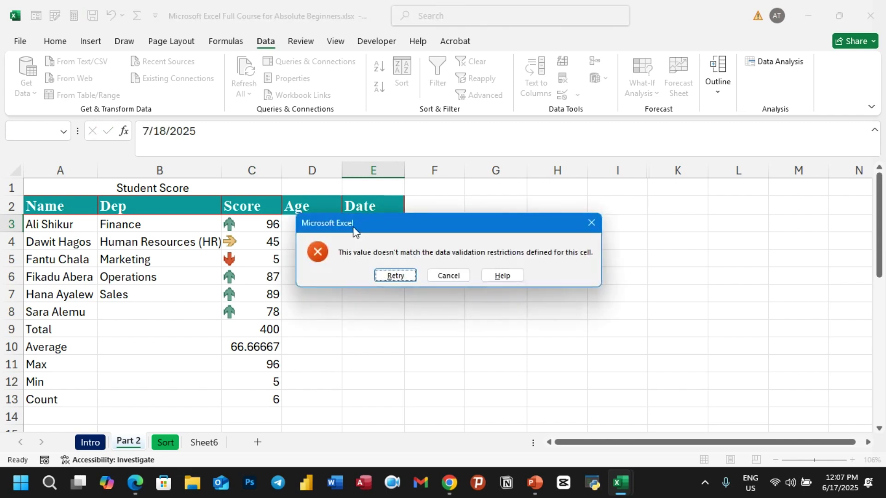
pyautogui.click(446, 273)
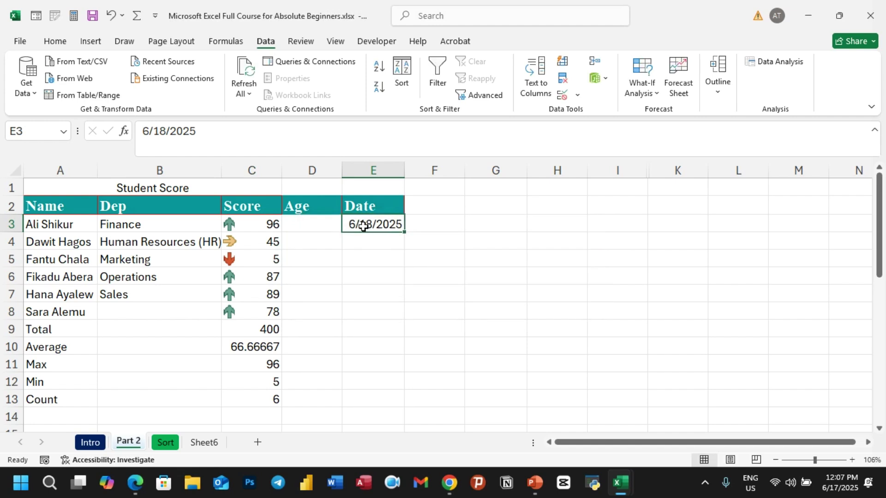
# Step: Try changing the year of the date in E3 to make it 6/18/2026, and cancel the edit
pyautogui.doubleClick(394, 224)
pyautogui.press('BackSpace')
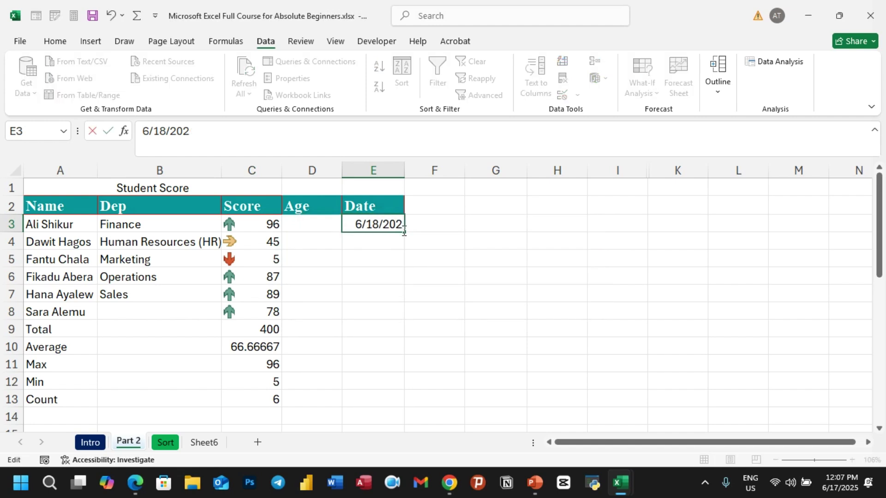
pyautogui.write('6')
pyautogui.press('Return')
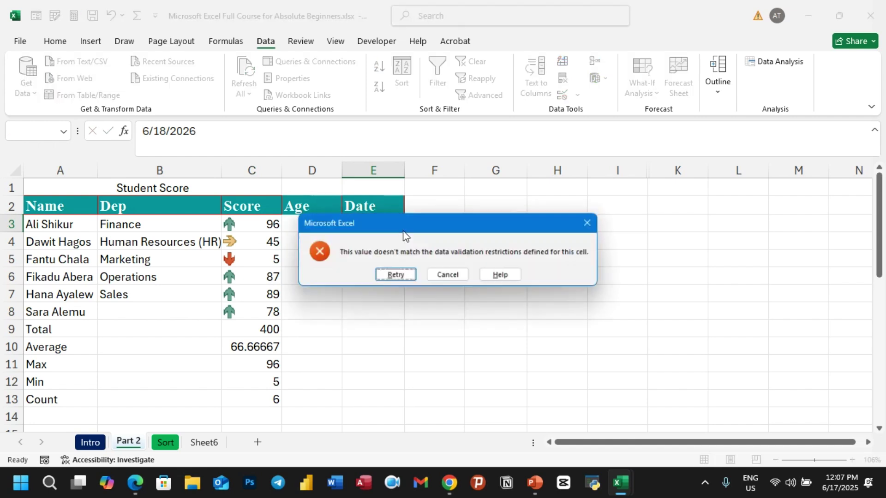
pyautogui.click(448, 274)
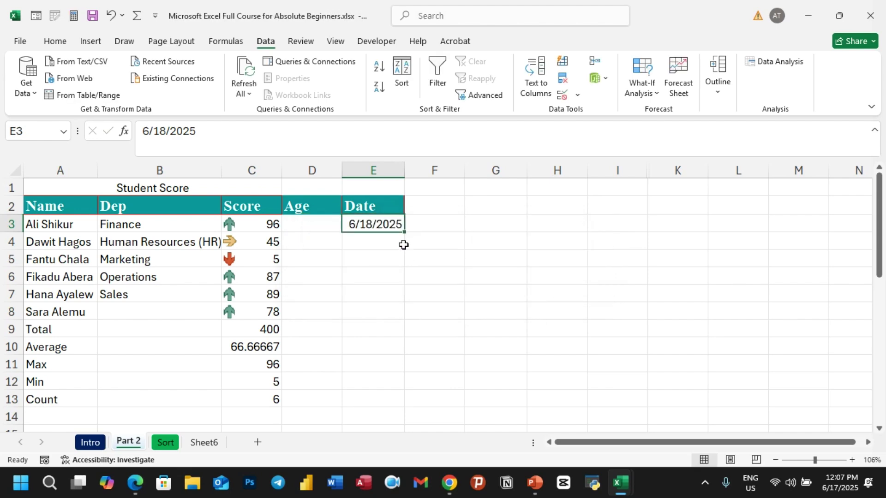